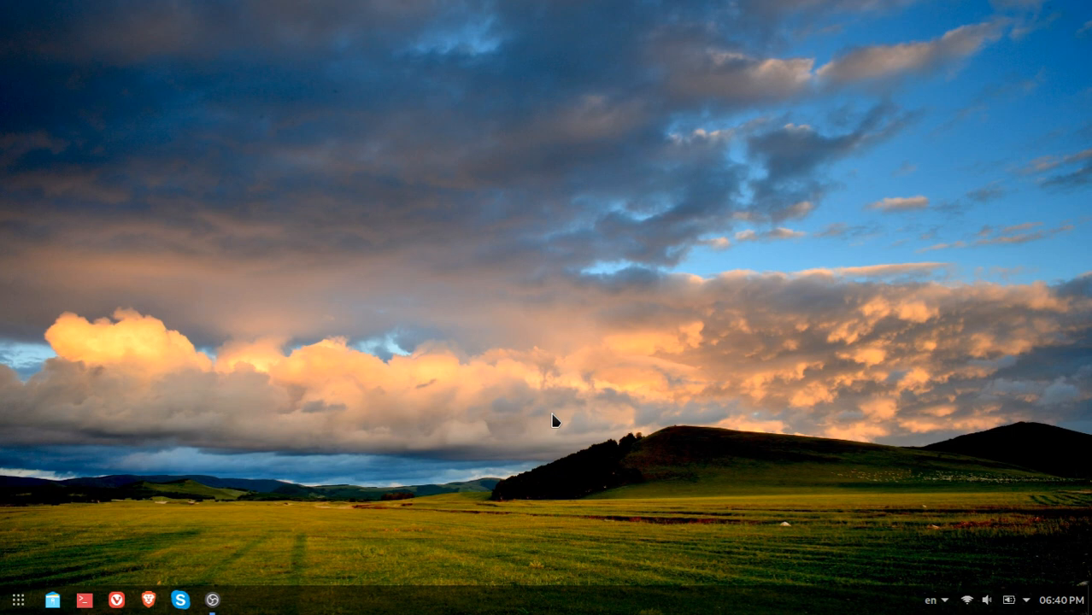
Step: Open the software store from the application menu and search it for "gnome tweaks"
click(18, 601)
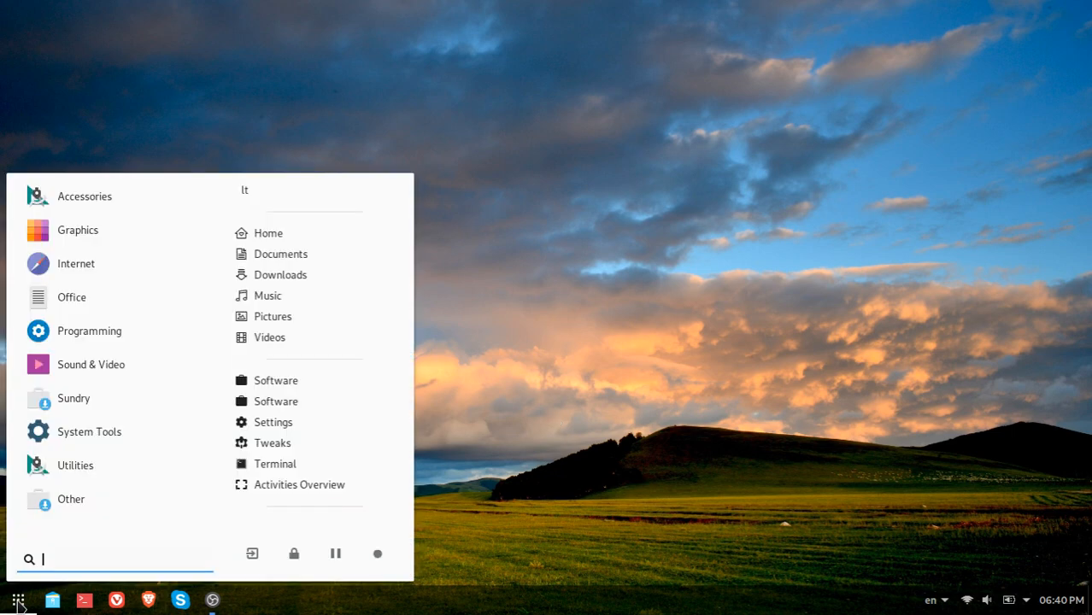
click(264, 383)
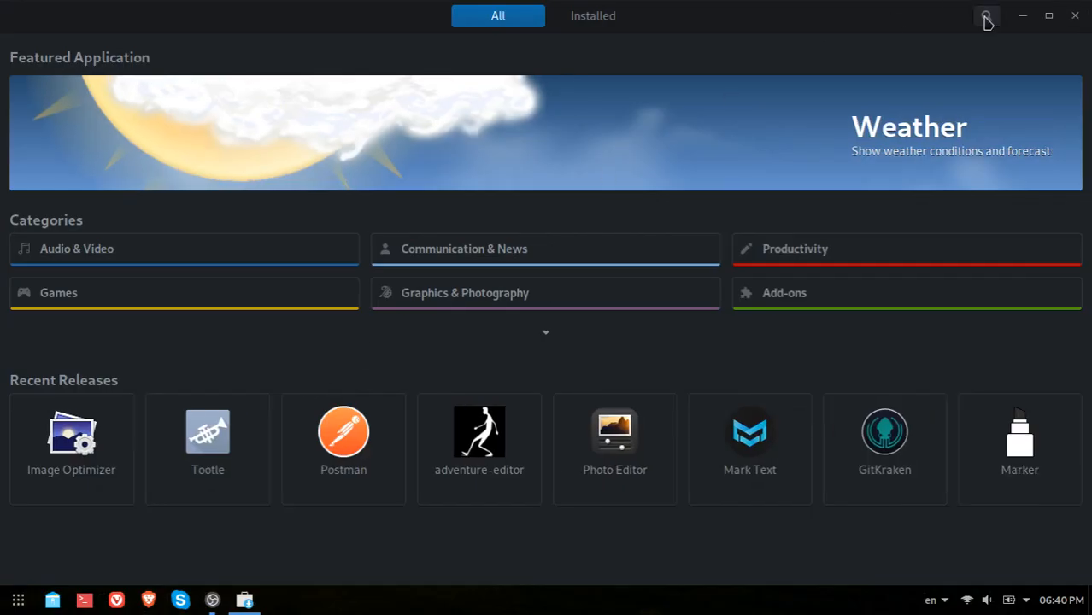
click(987, 17)
text(gnome tweaks)
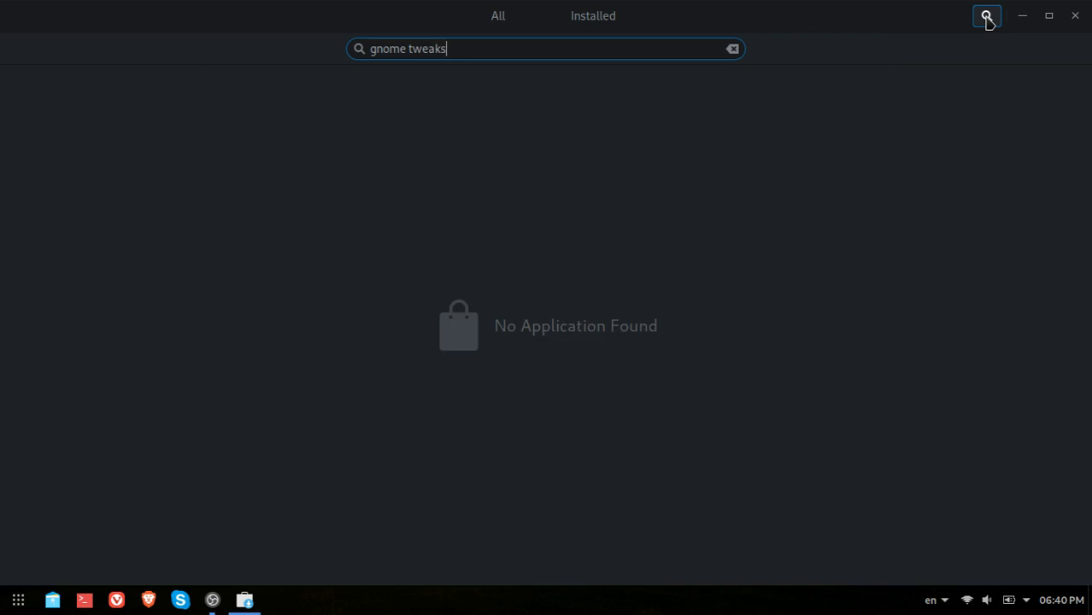
Step: Clear the store search, search again for "gnome tw", and close the software store
key(BackSpace)
key(BackSpace)
key(BackSpace)
key(BackSpace)
key(BackSpace)
key(BackSpace)
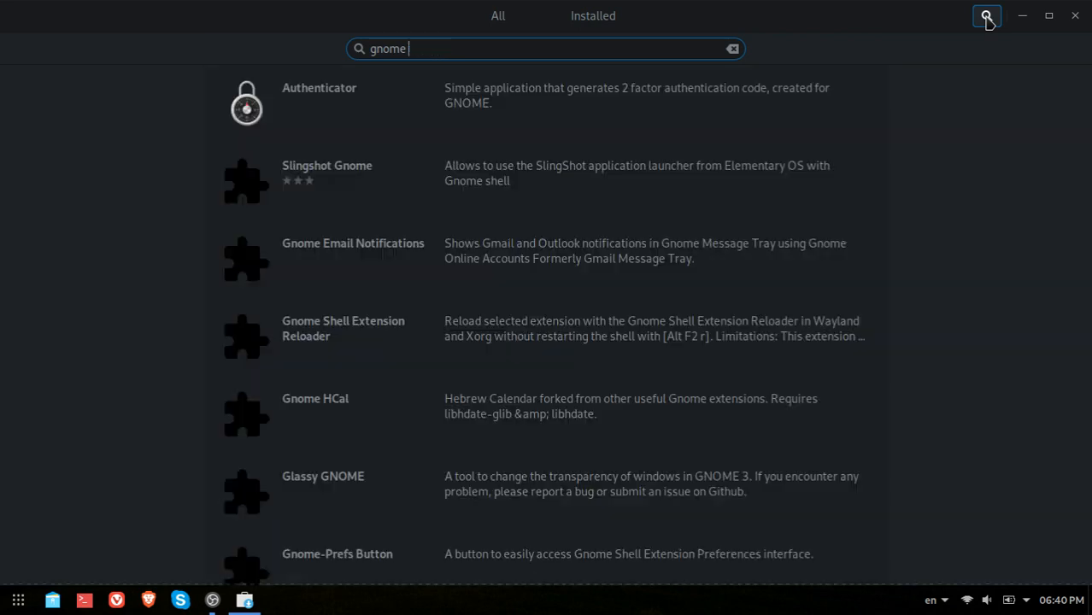
key(BackSpace)
key(BackSpace)
key(BackSpace)
key(BackSpace)
key(BackSpace)
key(BackSpace)
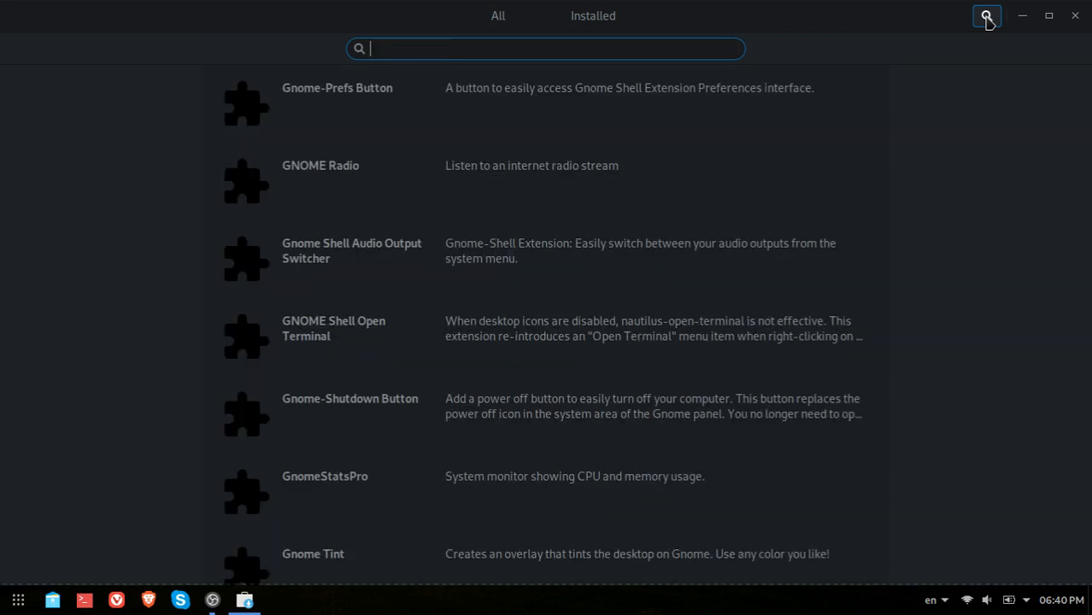
text(gnome t)
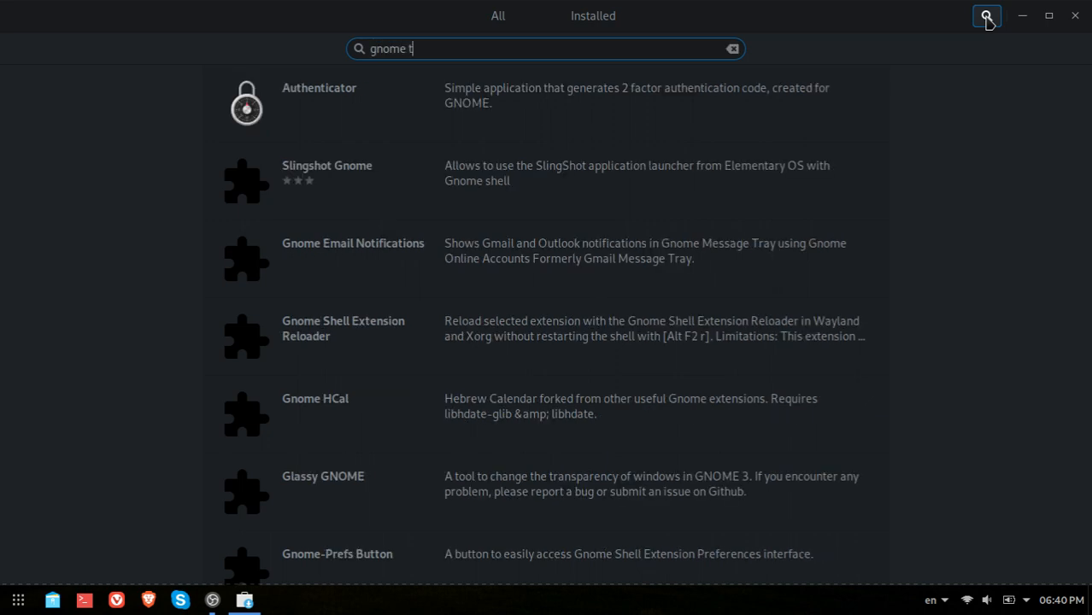
text(w)
click(1075, 15)
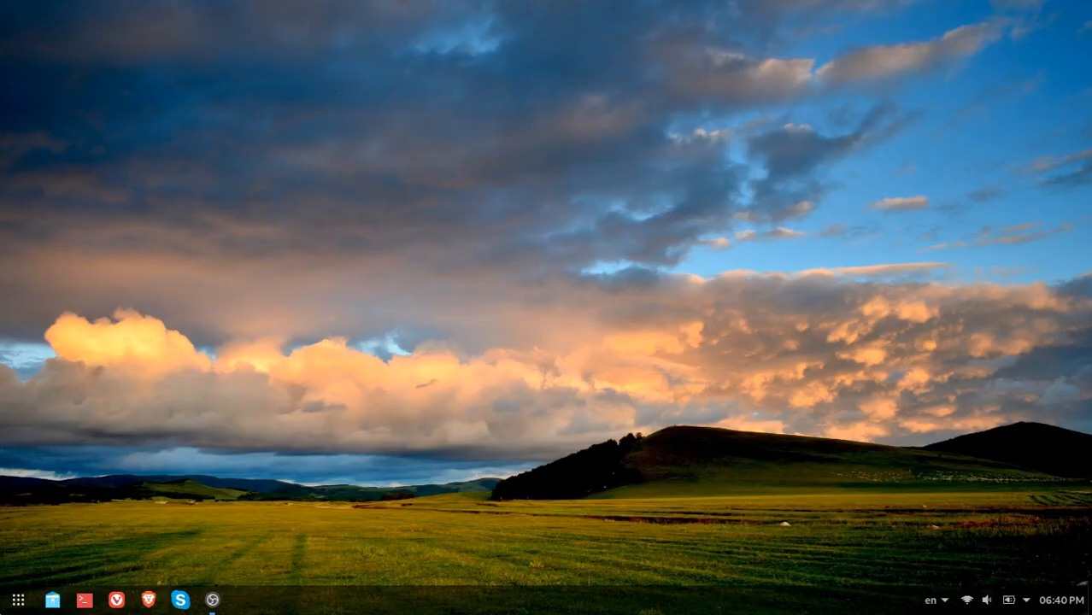
Step: Open the Package Manager, search it for "gnome tweaks" to check the package's install state, and close it
click(17, 600)
click(277, 400)
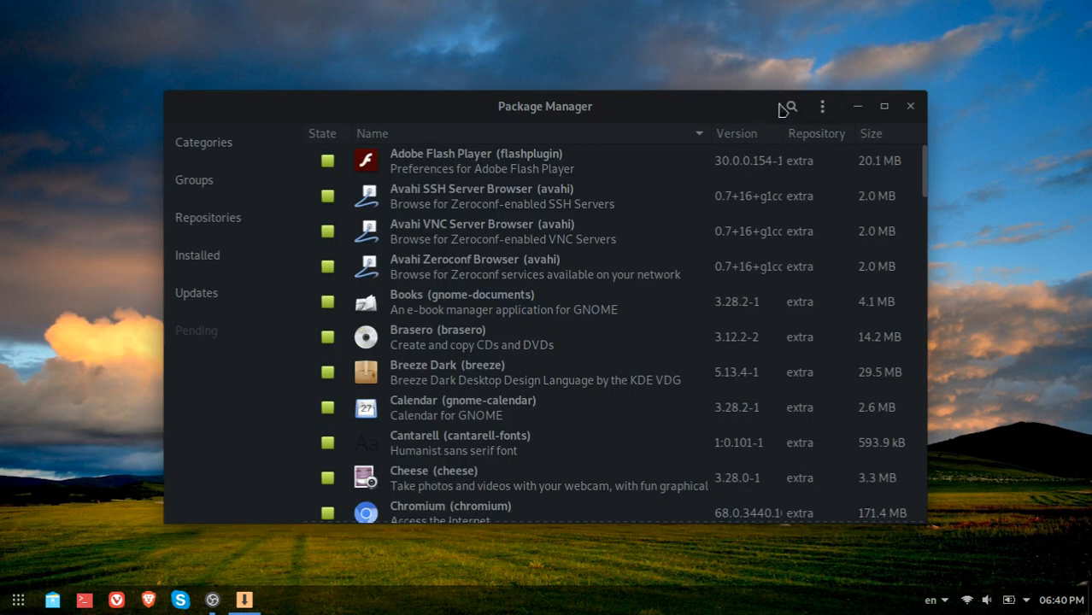
click(793, 106)
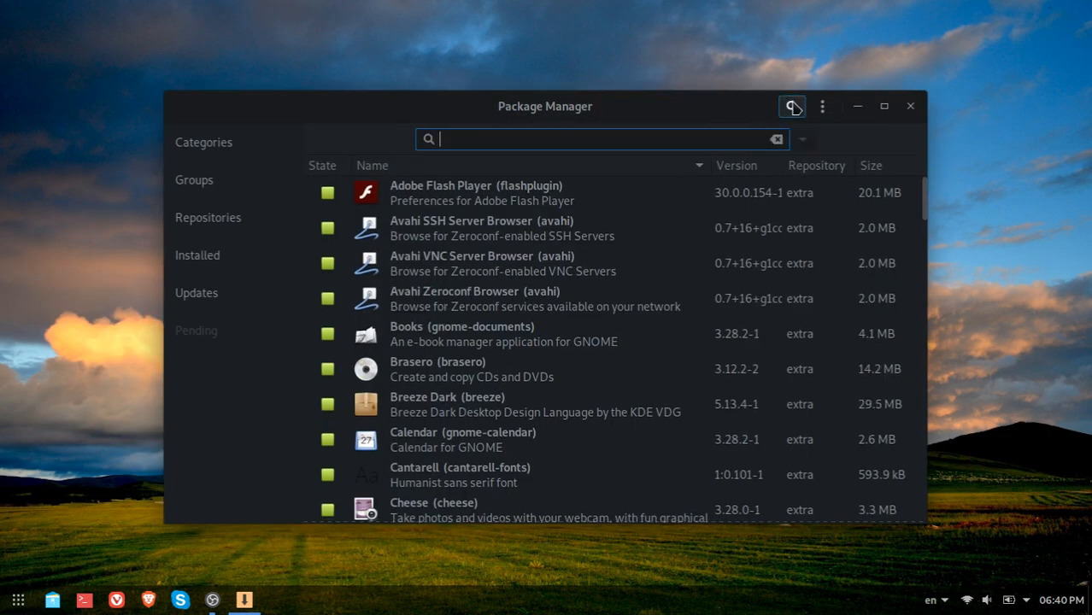
text(gnome tweaks)
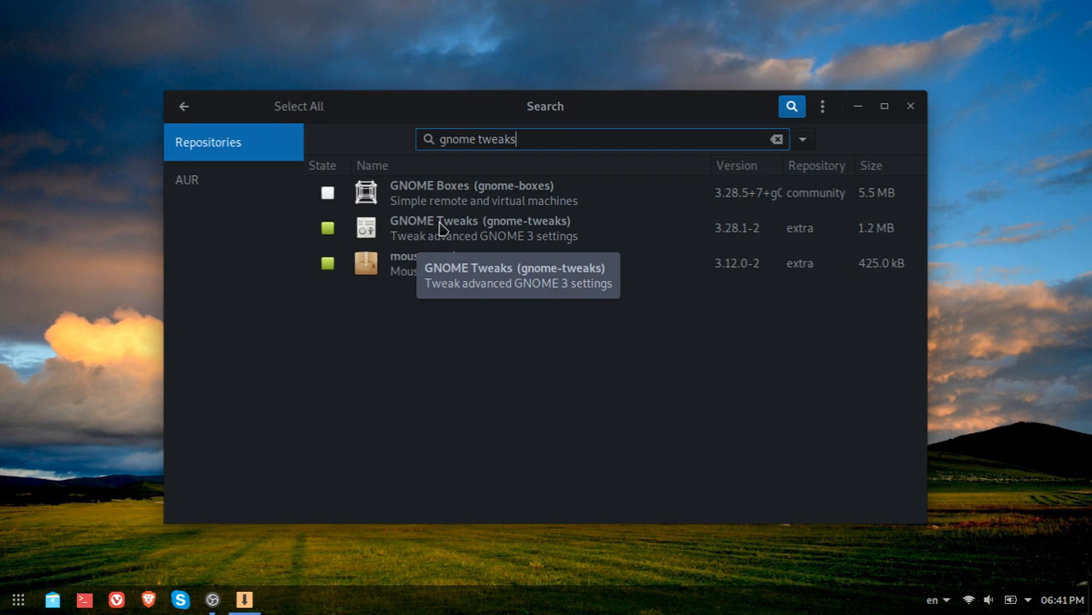
click(911, 106)
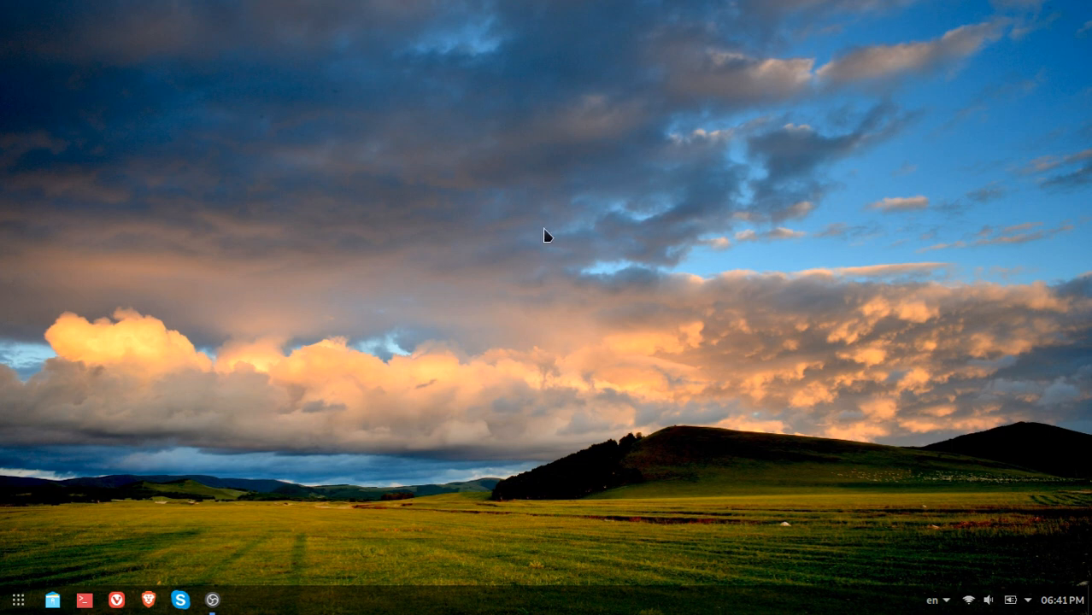
Step: Open GNOME Tweaks and view the available shell and application themes on the Appearance page without changing them
click(17, 600)
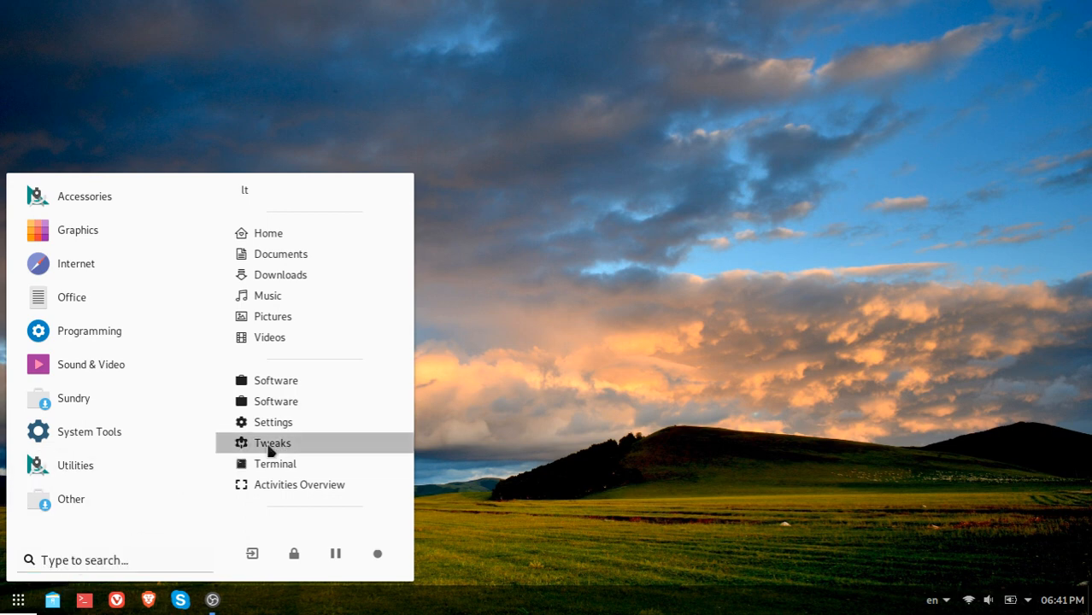
click(266, 448)
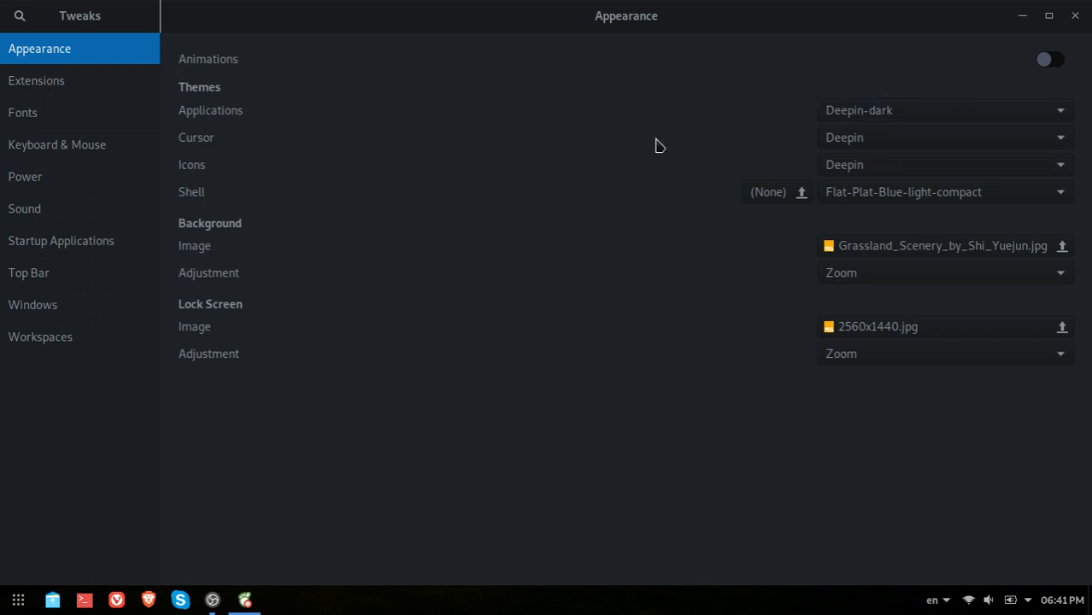
click(930, 202)
click(614, 256)
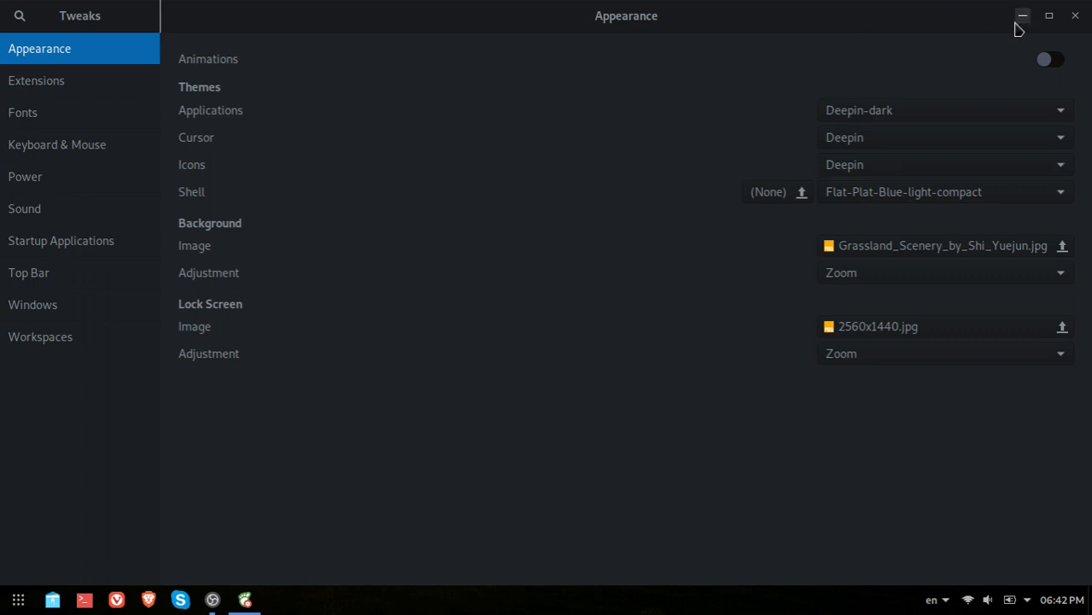
click(893, 111)
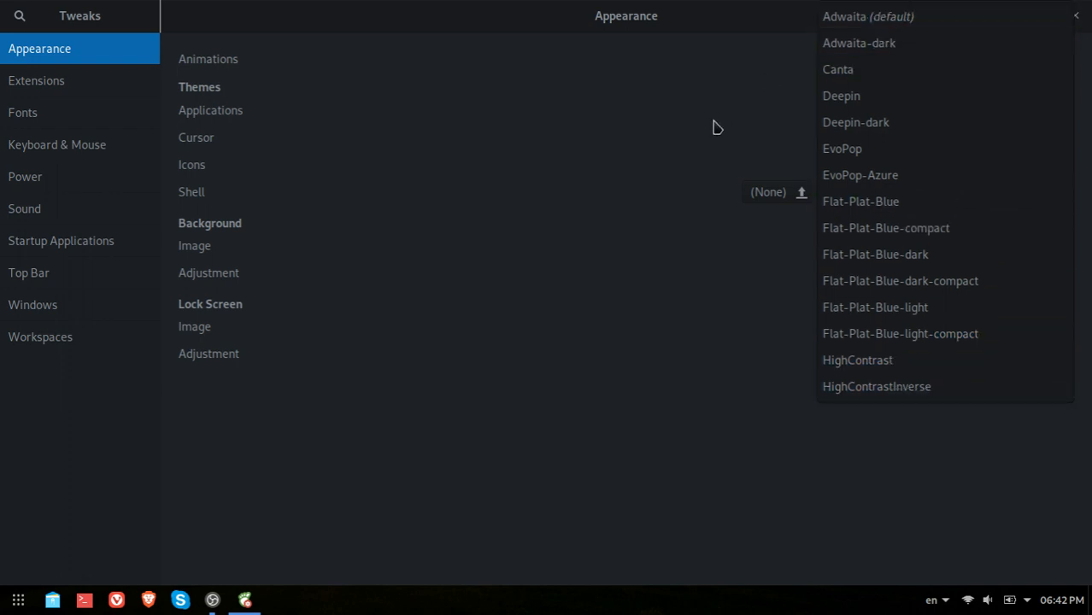
click(787, 118)
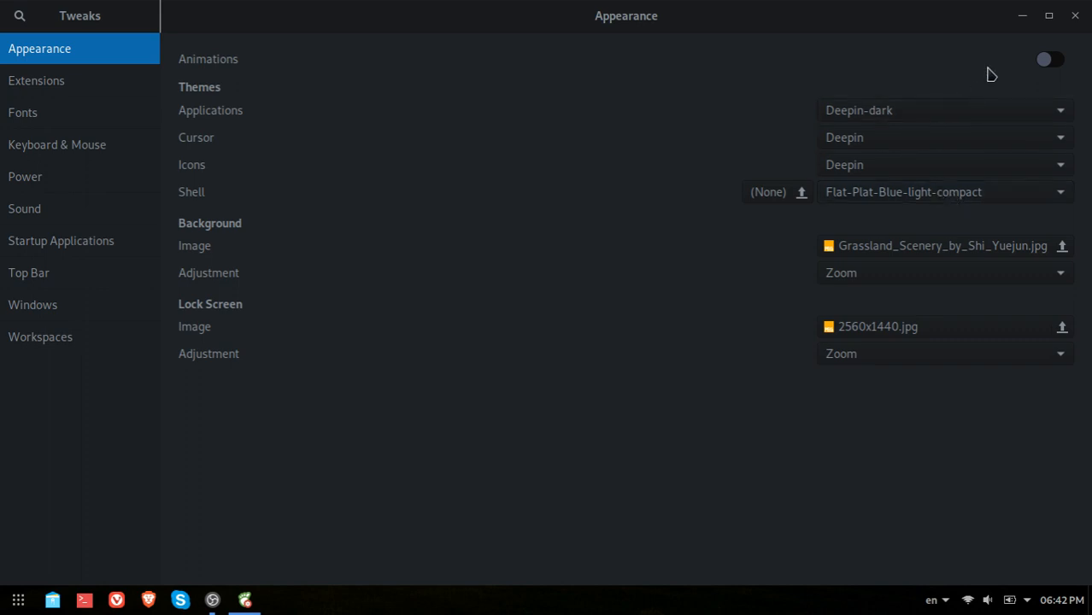
Step: Minimize Tweaks and inspect the Downloads folder in the file manager, closing that window when finished
click(1023, 16)
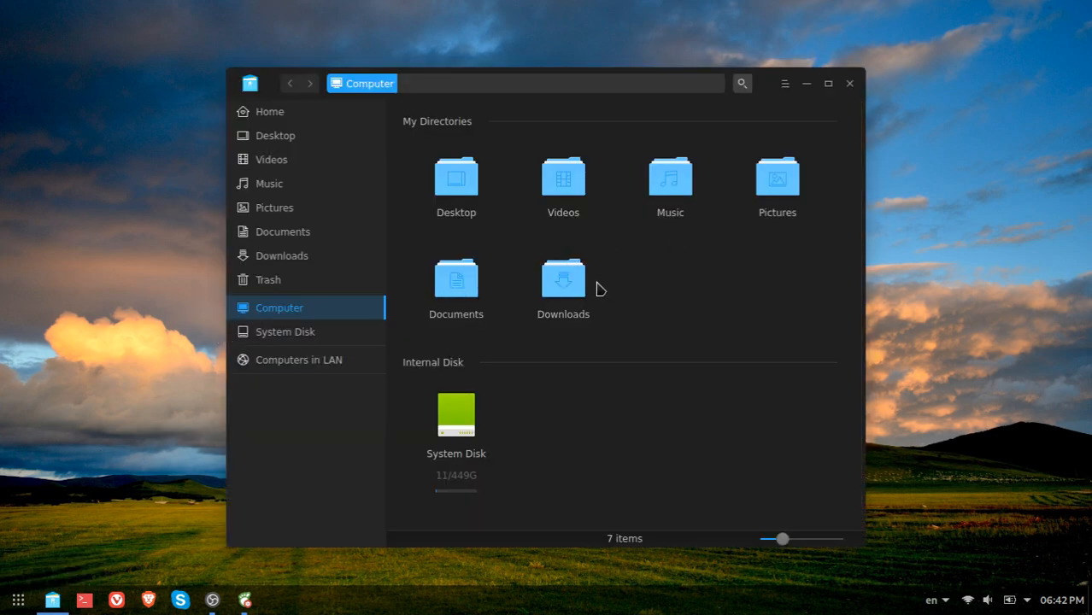
double_click(564, 290)
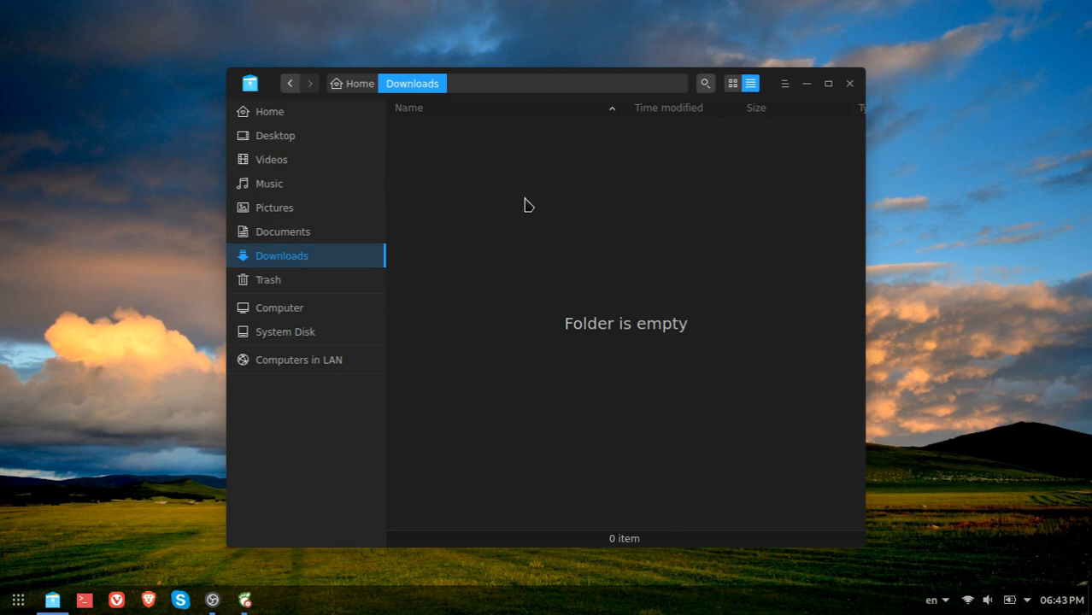
right_click(430, 148)
click(700, 264)
drag(419, 142, 641, 286)
click(849, 83)
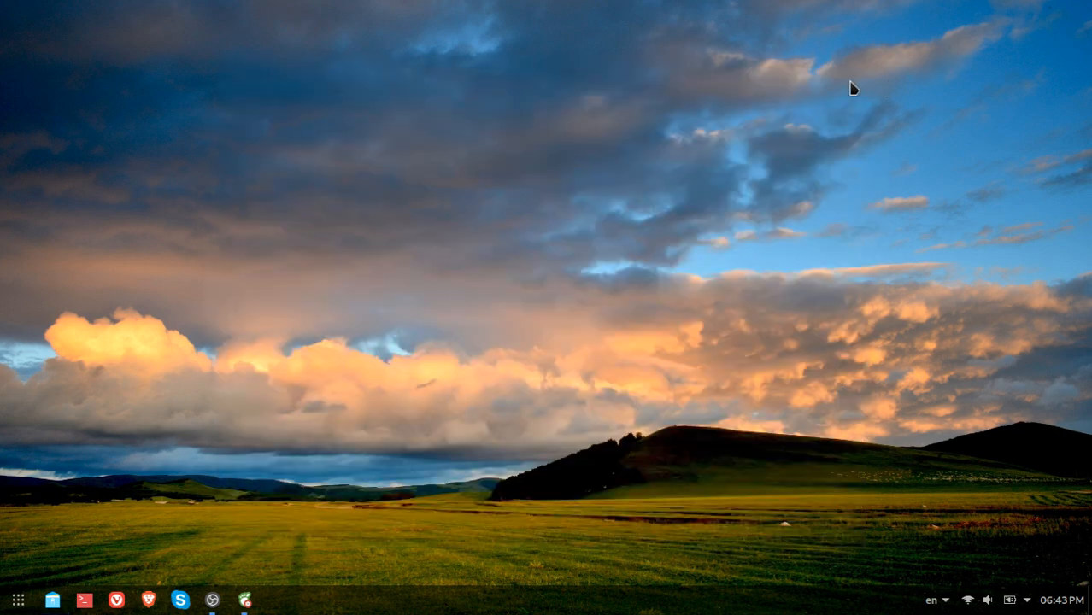
Step: Open a terminal, run "sudo nautilus" and enter the account password to launch the file manager as root
click(84, 599)
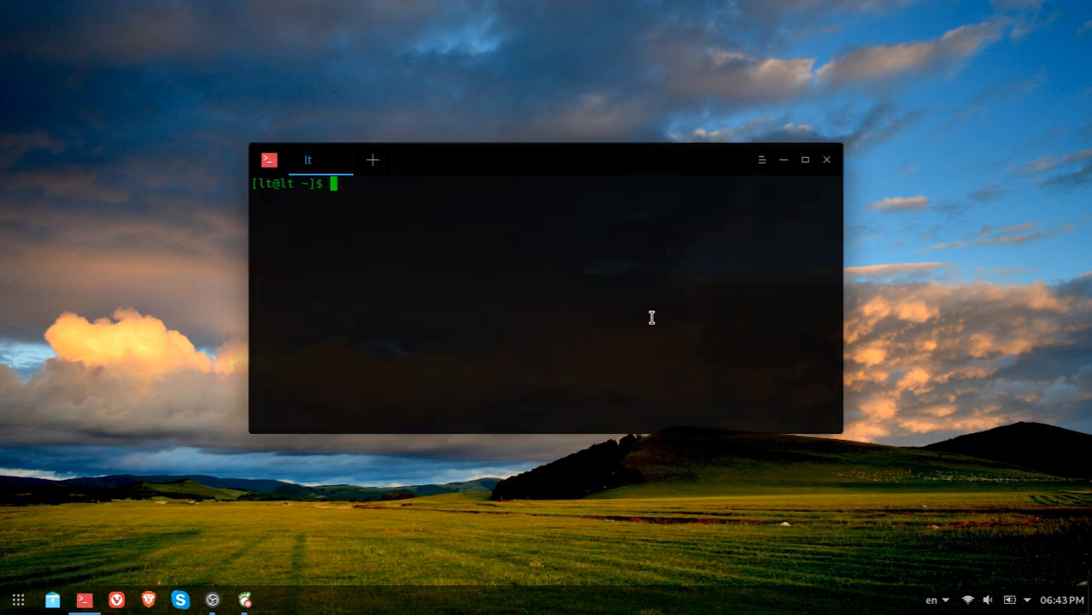
text(sudo nautilus)
key(Return)
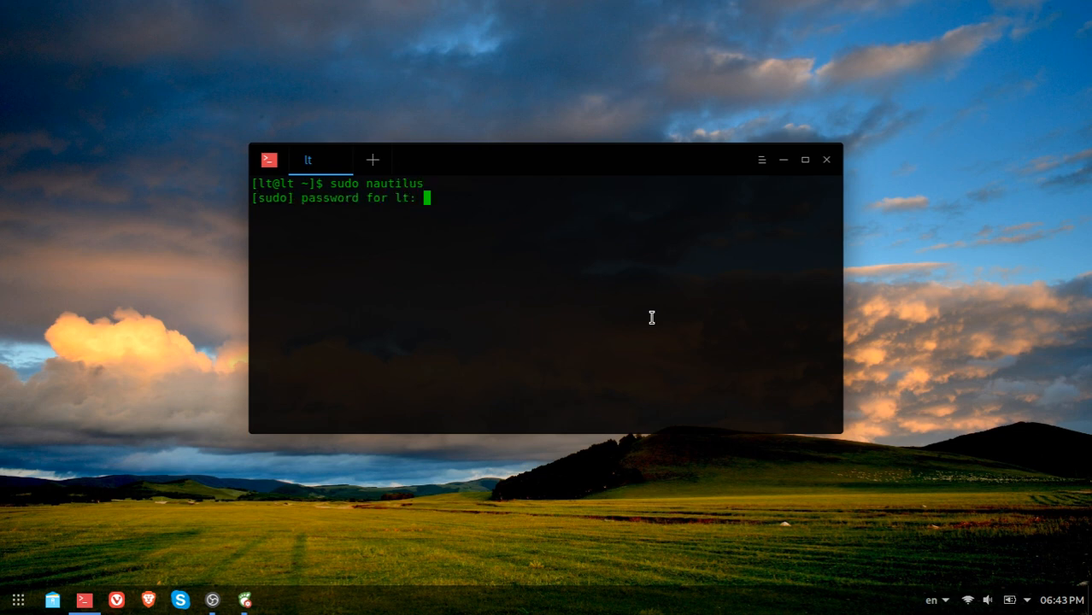
key(Return)
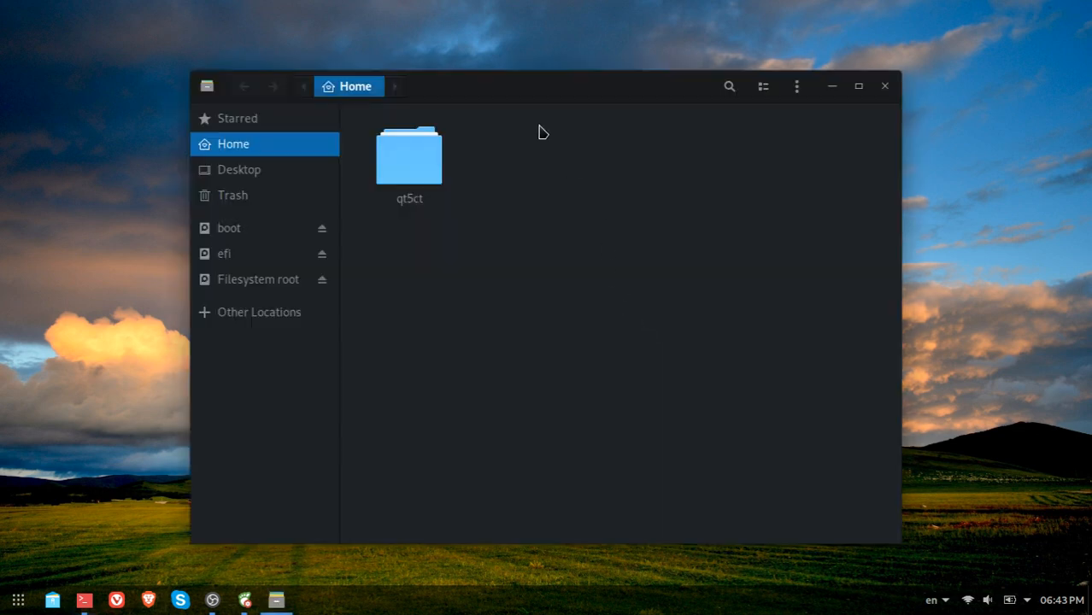
Step: Reposition the root file manager and terminal windows, highlight "nautilus" in the terminal command, and bring the file manager to the front
drag(498, 97, 369, 61)
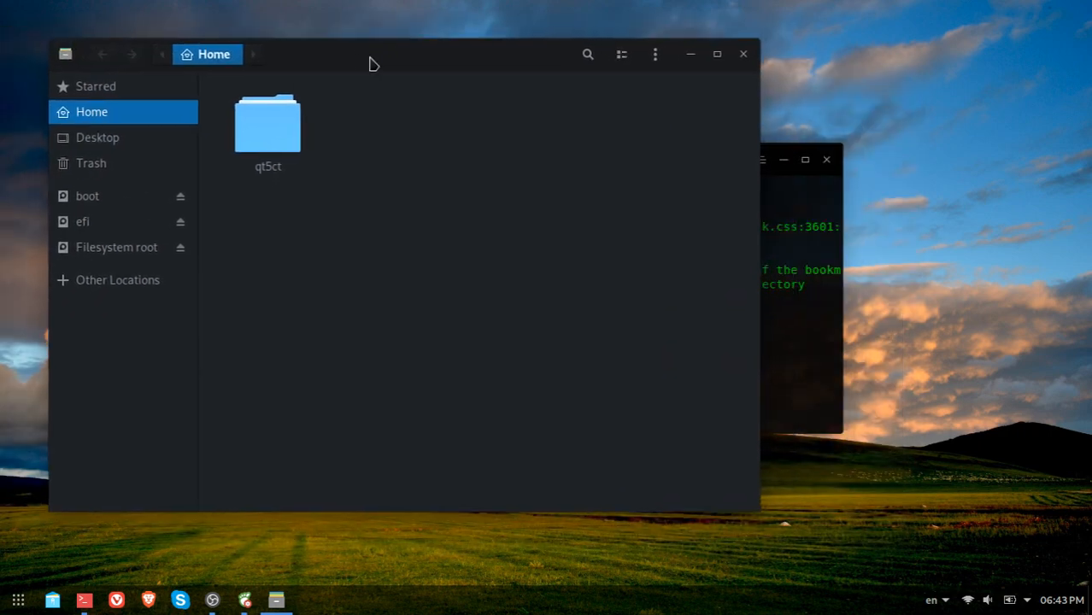
click(813, 240)
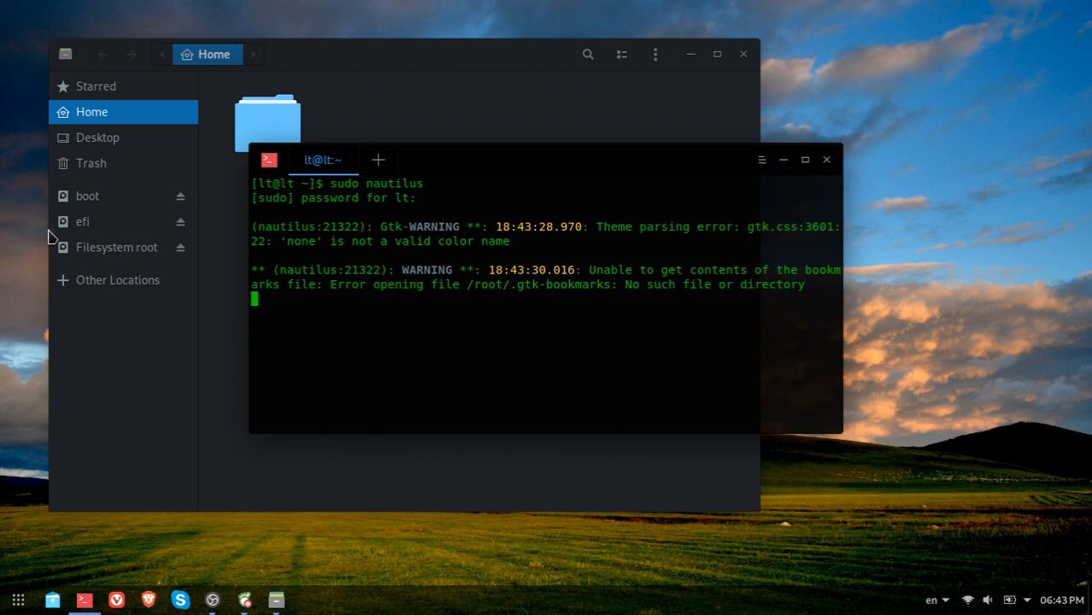
double_click(384, 183)
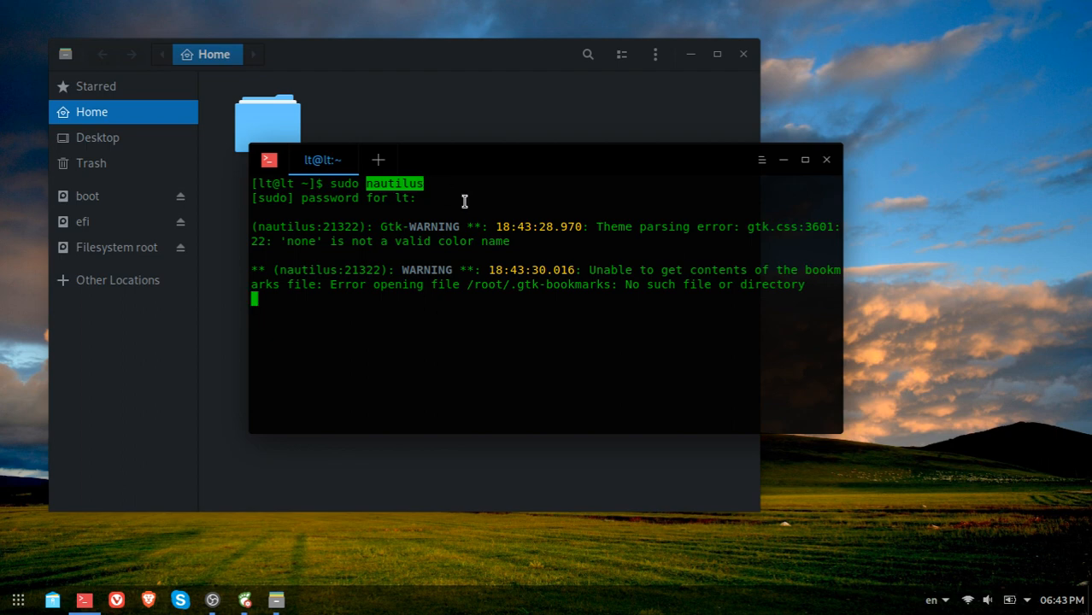
drag(540, 163, 577, 186)
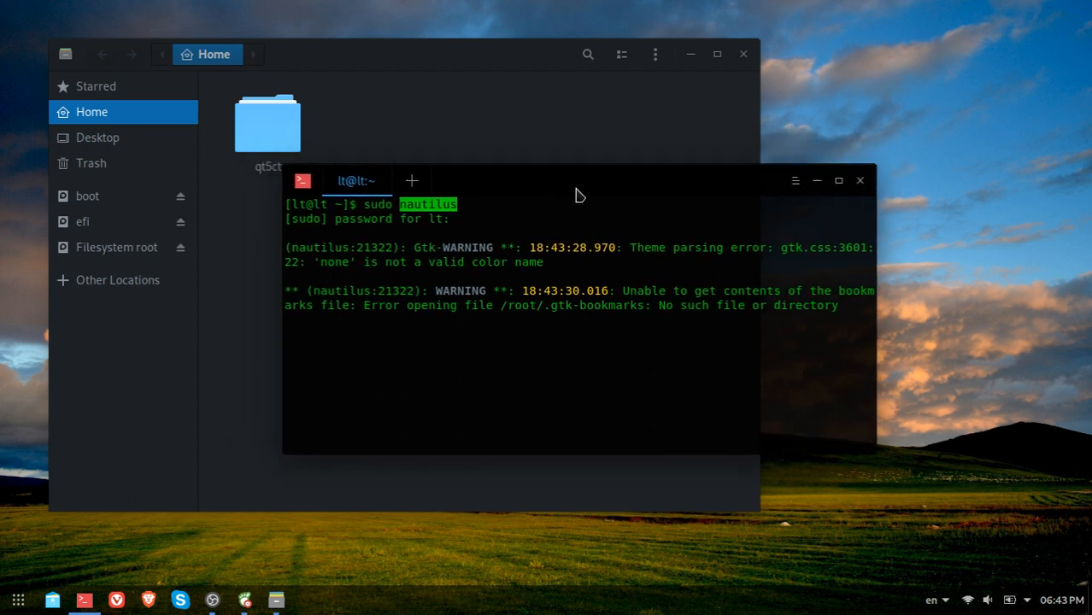
click(453, 67)
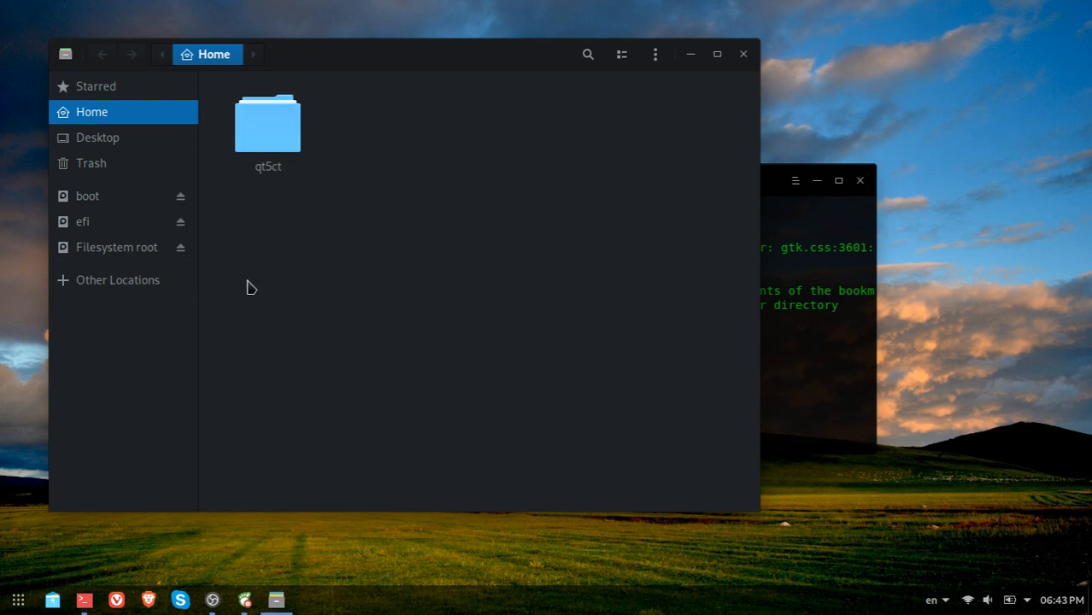
Step: Open a regular file manager window beside the root one and show its Downloads folder
click(52, 599)
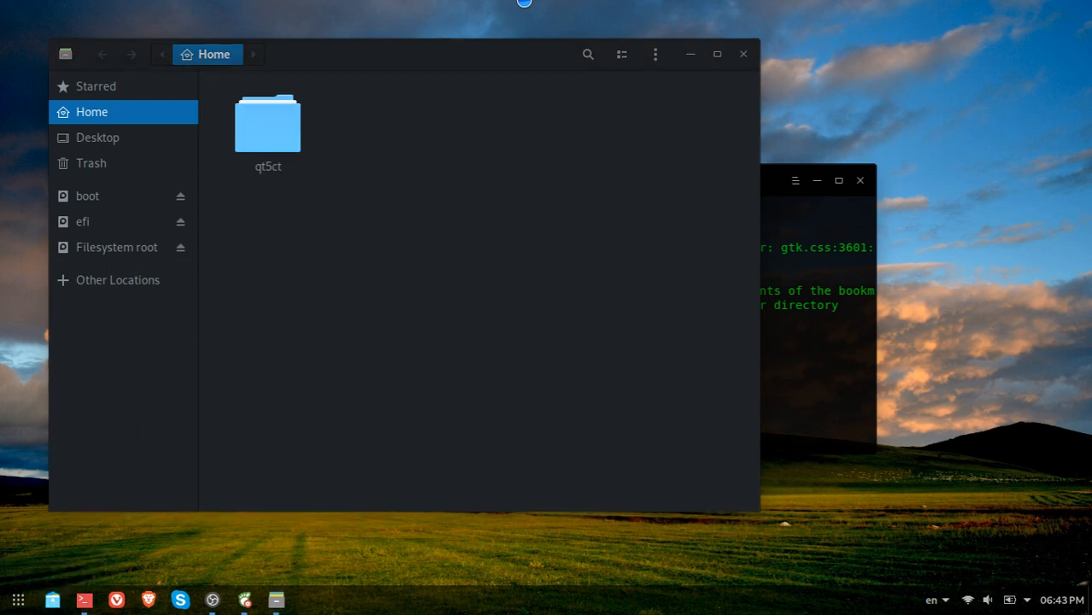
drag(508, 75, 784, 61)
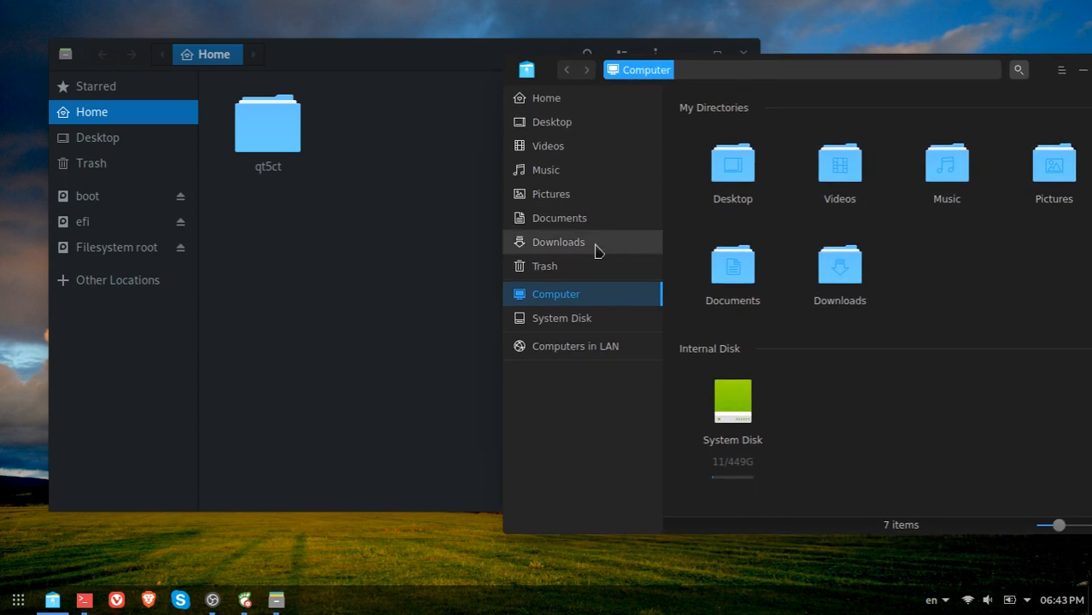
click(564, 242)
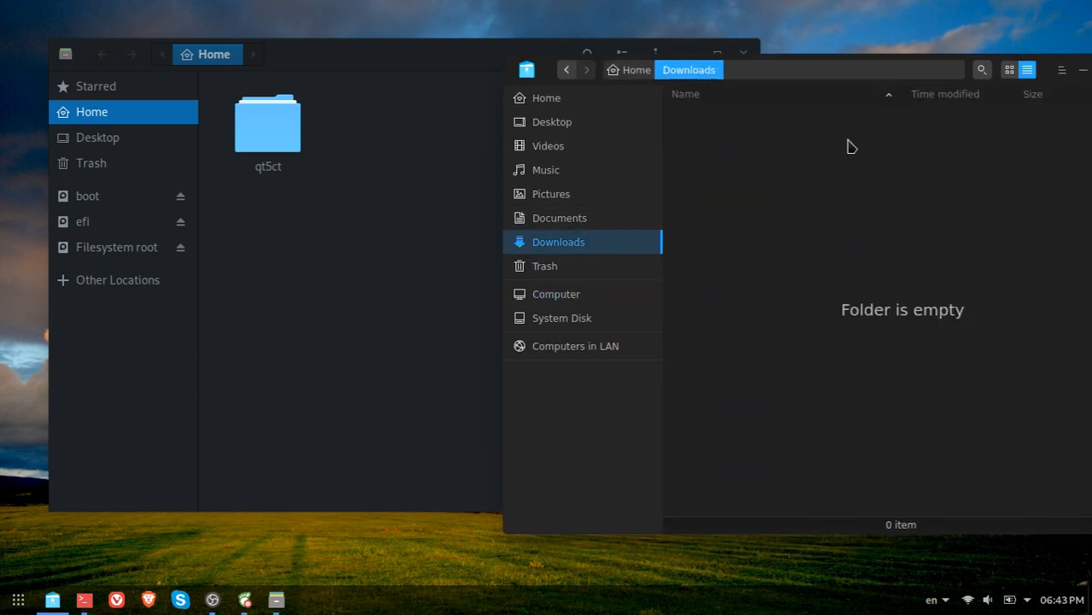
drag(685, 117, 946, 278)
Step: In the root file manager, browse from the filesystem root to /usr/share and look through its folders
click(85, 285)
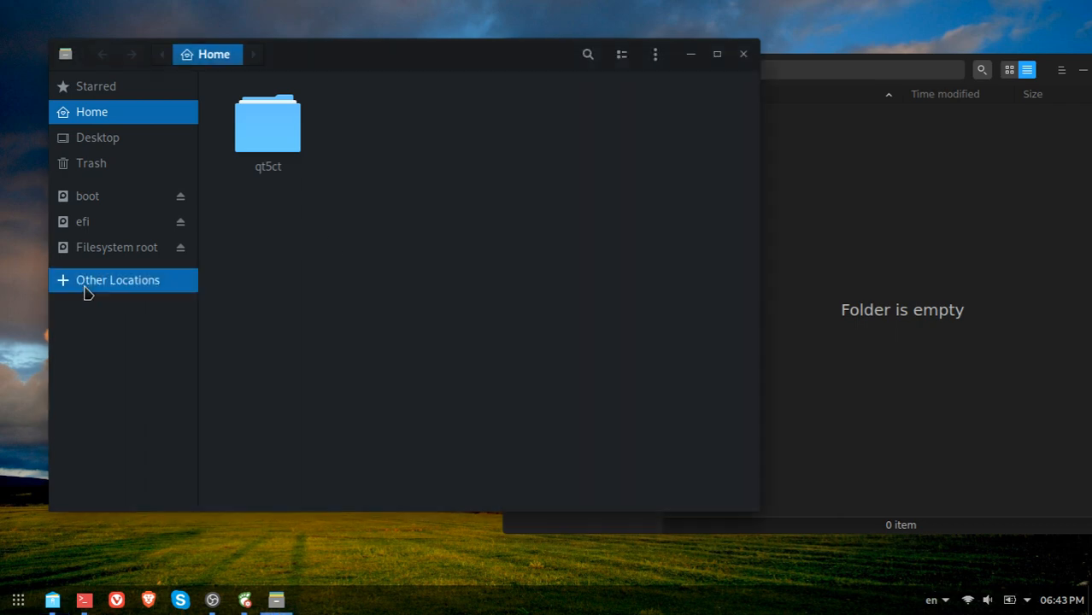
scroll(564, 303, down, 2)
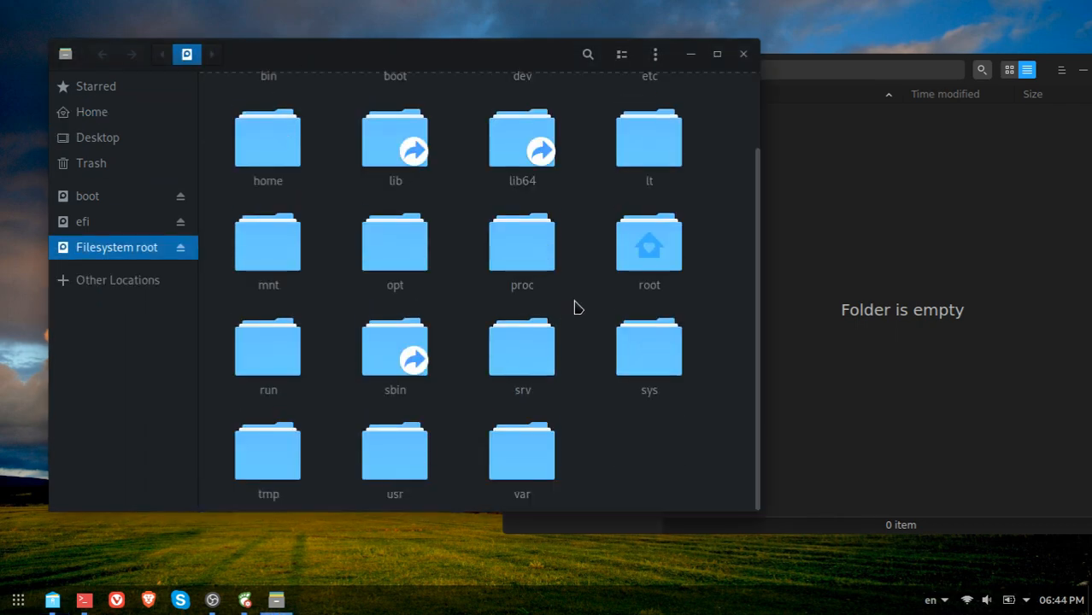
double_click(396, 468)
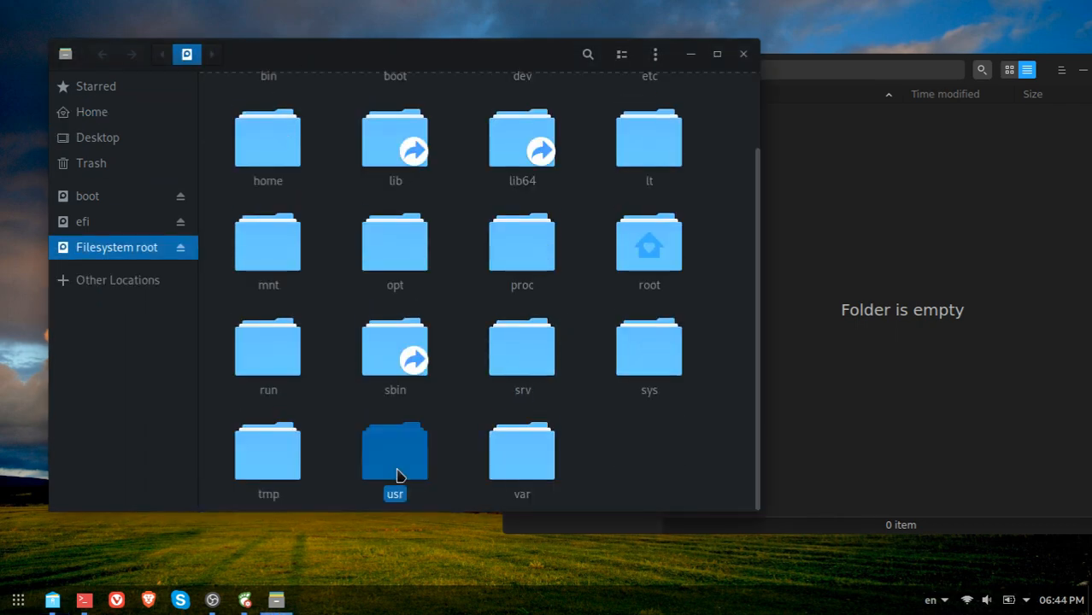
double_click(642, 247)
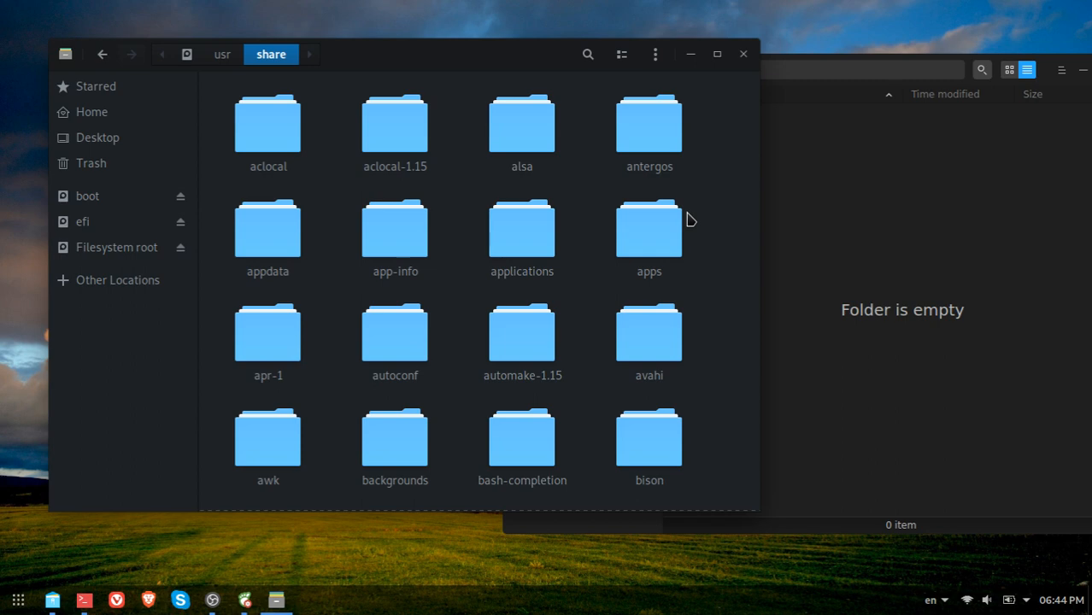
drag(755, 97, 768, 200)
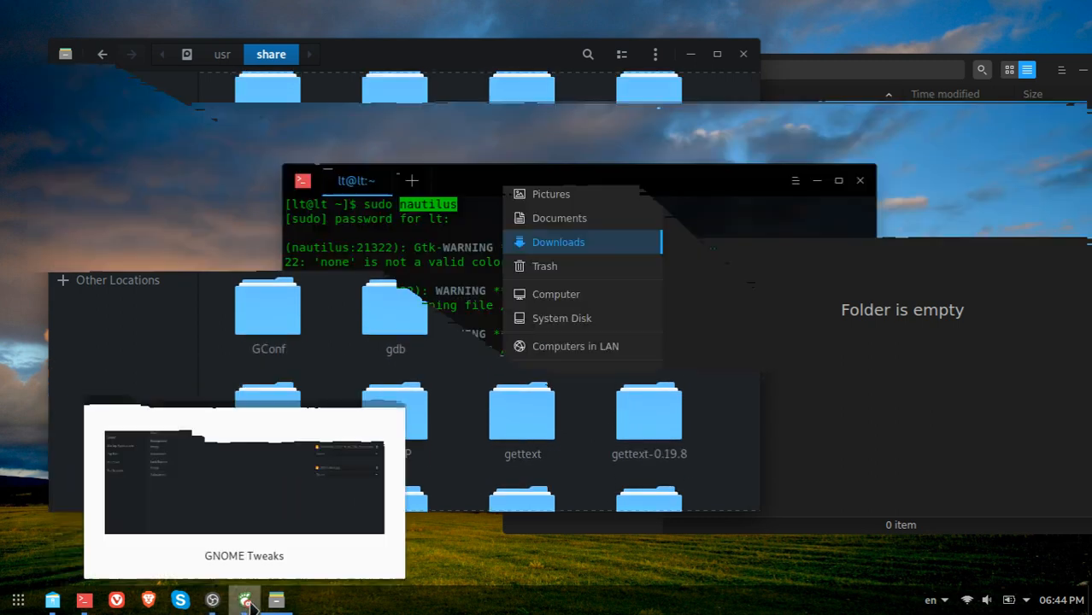
Step: Search /usr/share for "theme" in the root file manager and open the themes folder
click(245, 600)
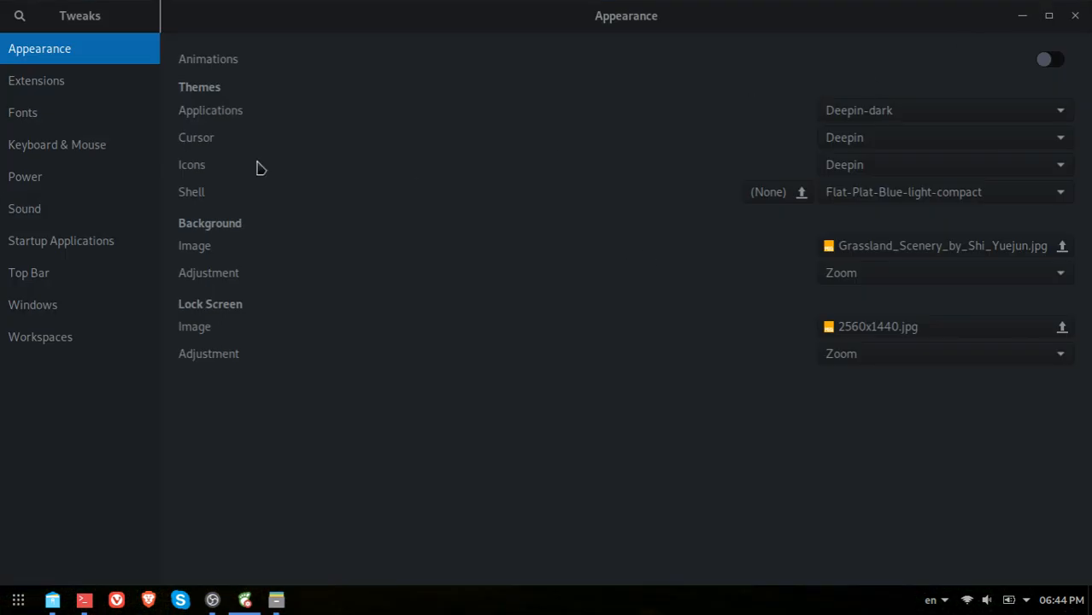
click(245, 600)
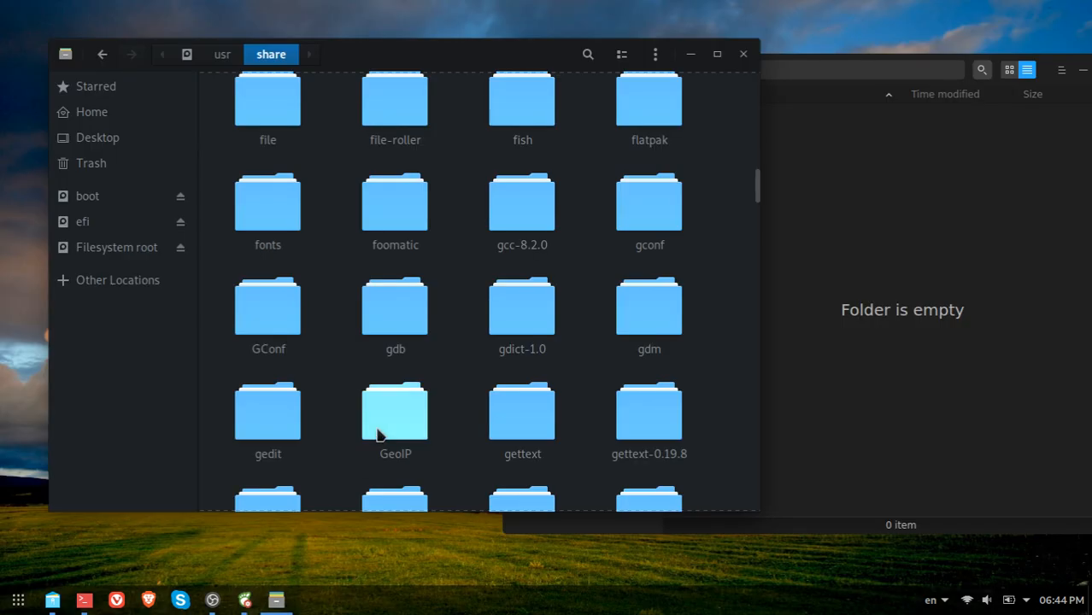
text(theme)
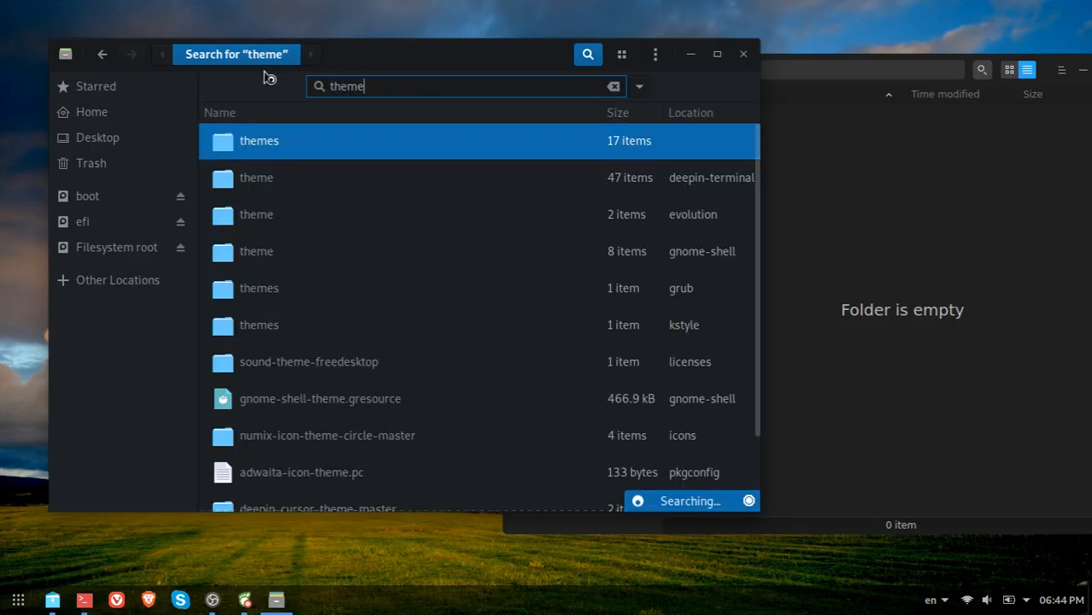
double_click(282, 149)
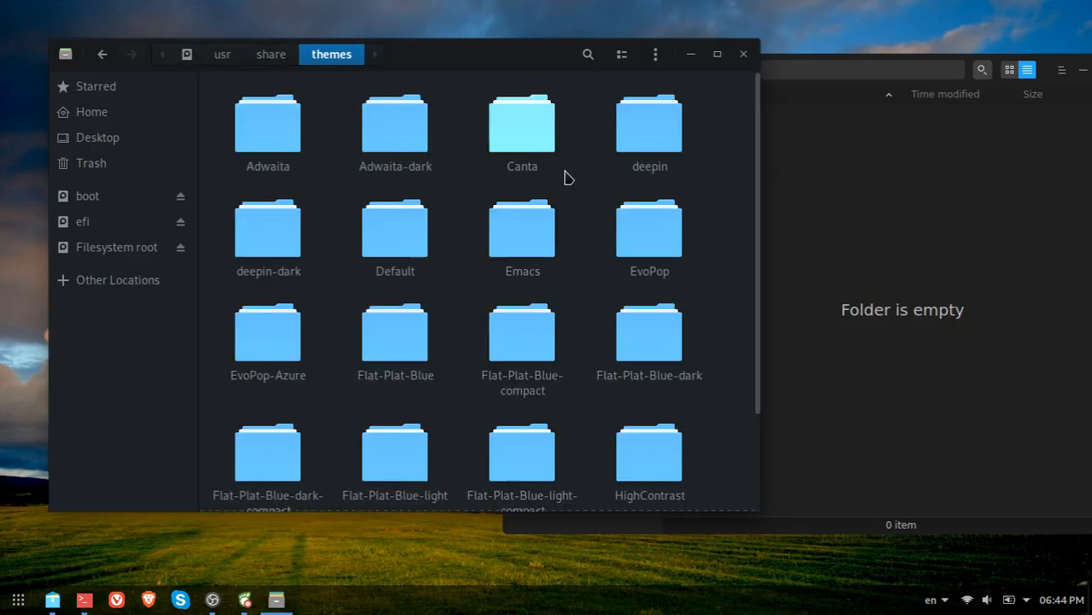
drag(755, 188, 623, 103)
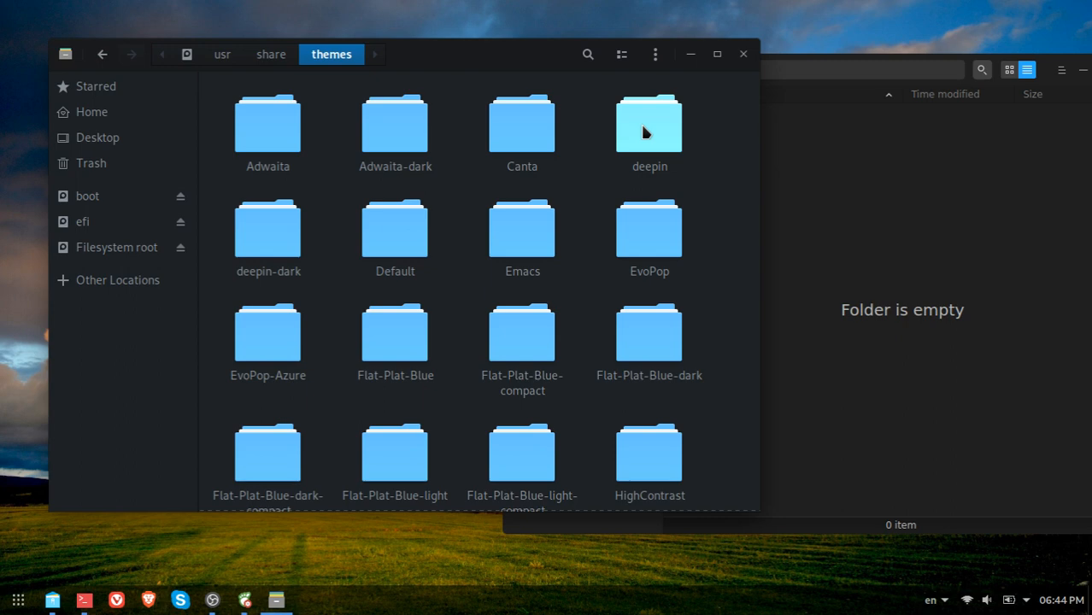
Step: Close the root file manager, then bring the terminal window forward and reposition it over the Downloads window
click(743, 54)
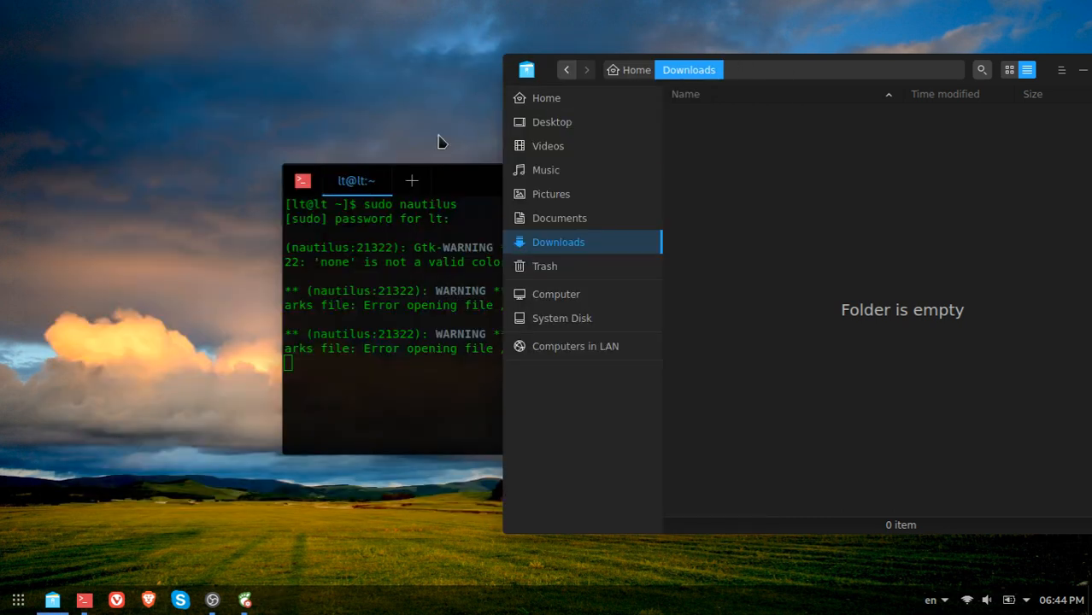
click(378, 384)
drag(754, 186, 646, 184)
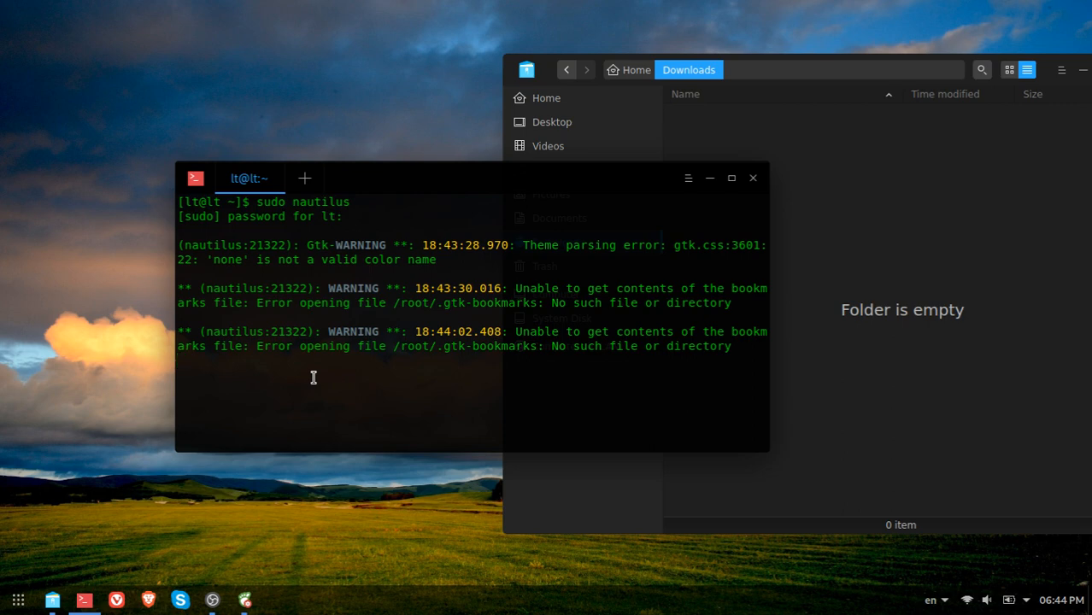
Step: Write the example command "mv path_of_theme" in the terminal without running it, and highlight its source path argument
text(mv path)
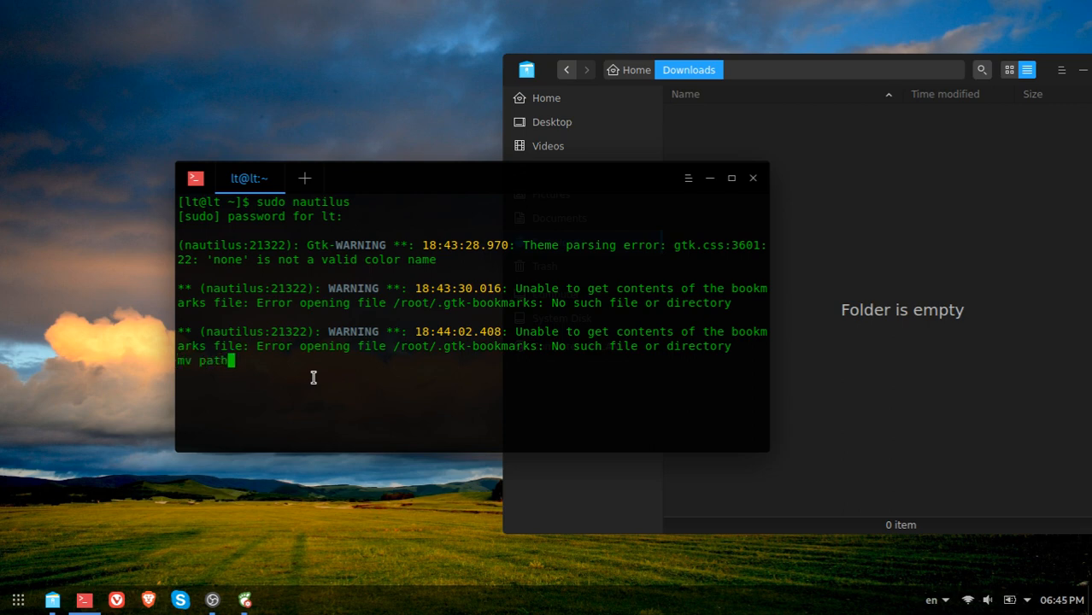
text(_of_folder)
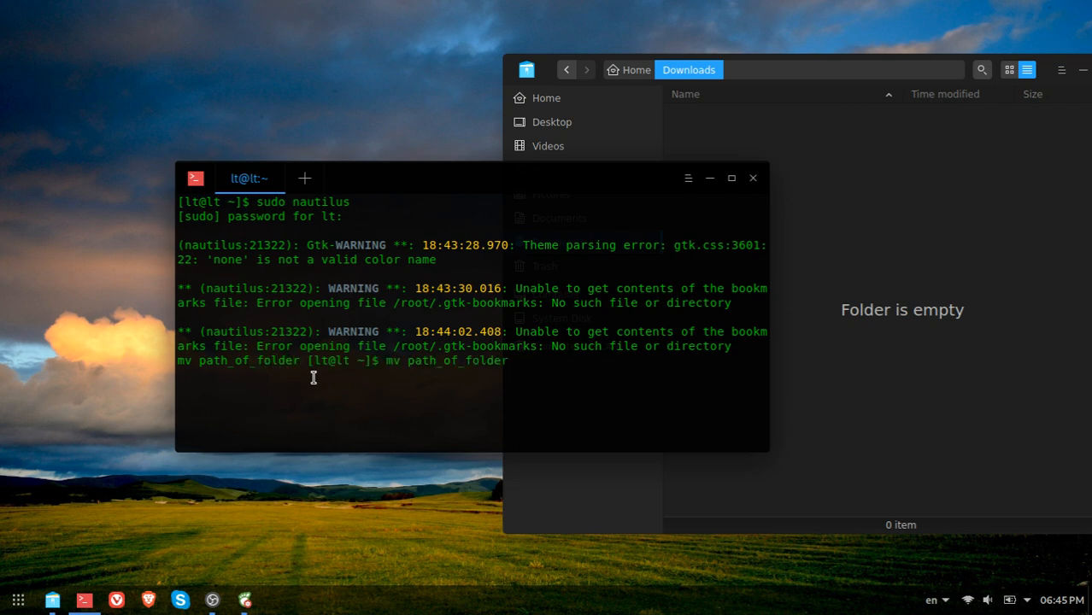
key(BackSpace)
key(BackSpace)
key(BackSpace)
key(BackSpace)
key(BackSpace)
key(BackSpace)
text(theme)
drag(409, 363, 509, 363)
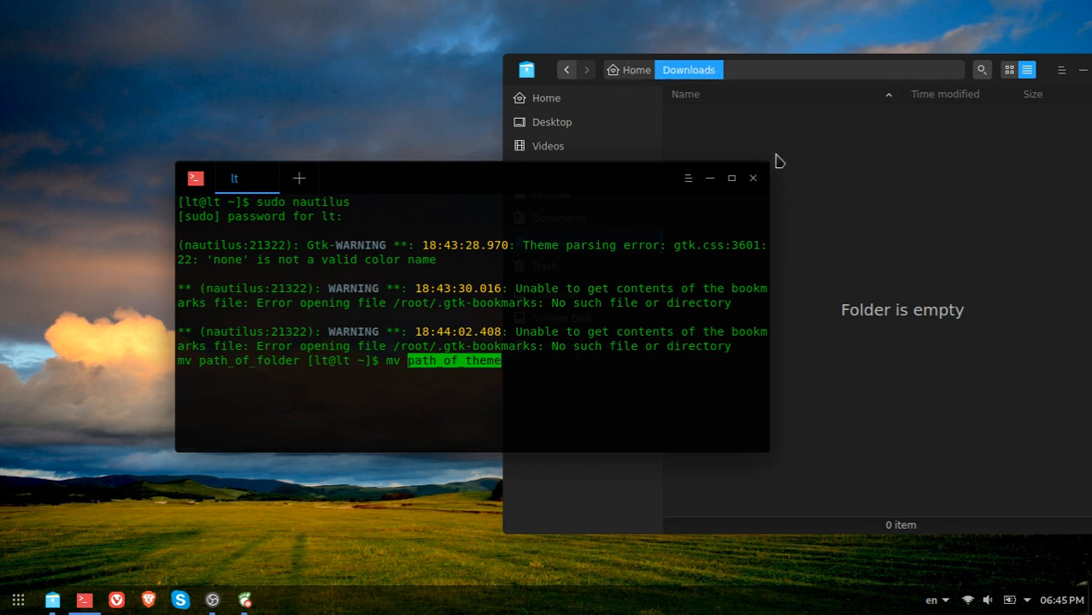
click(515, 363)
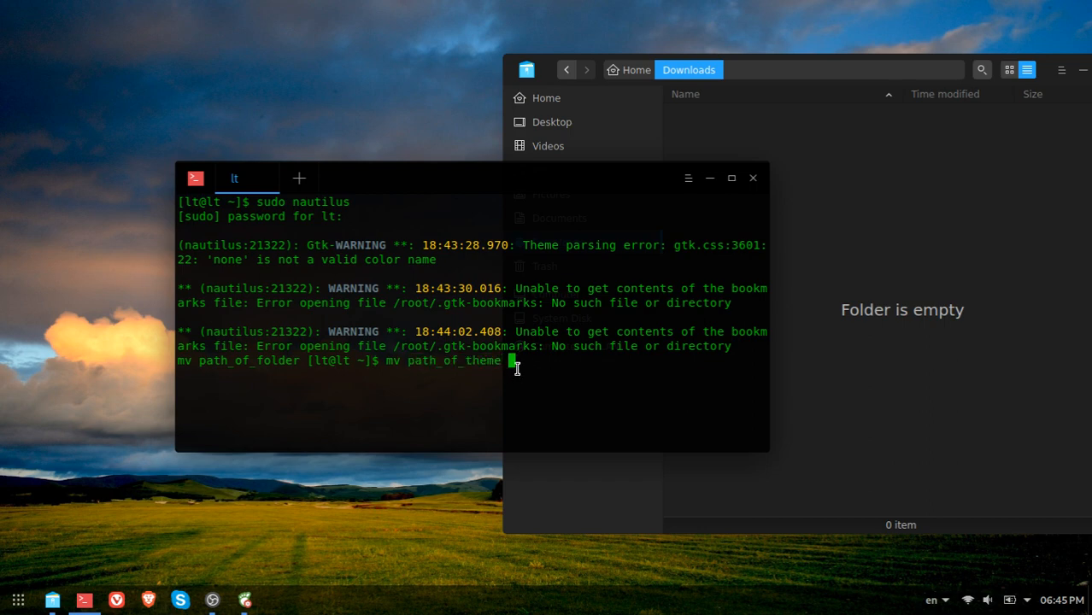
drag(513, 363, 575, 354)
click(539, 361)
Step: Close the terminal and the Downloads file manager window to clear the desktop
click(753, 179)
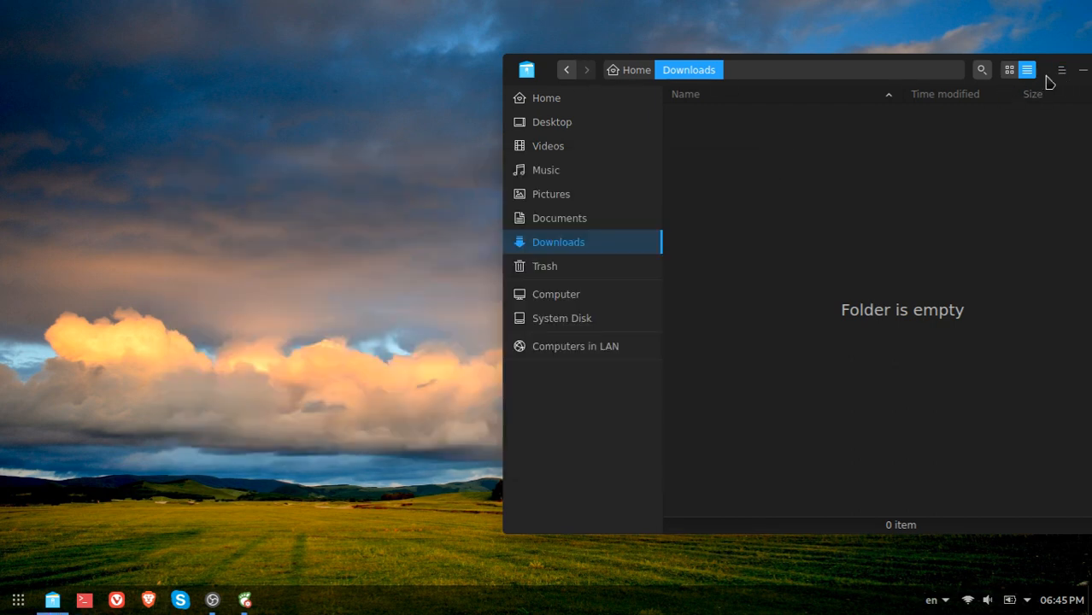
drag(1048, 80, 824, 88)
click(906, 78)
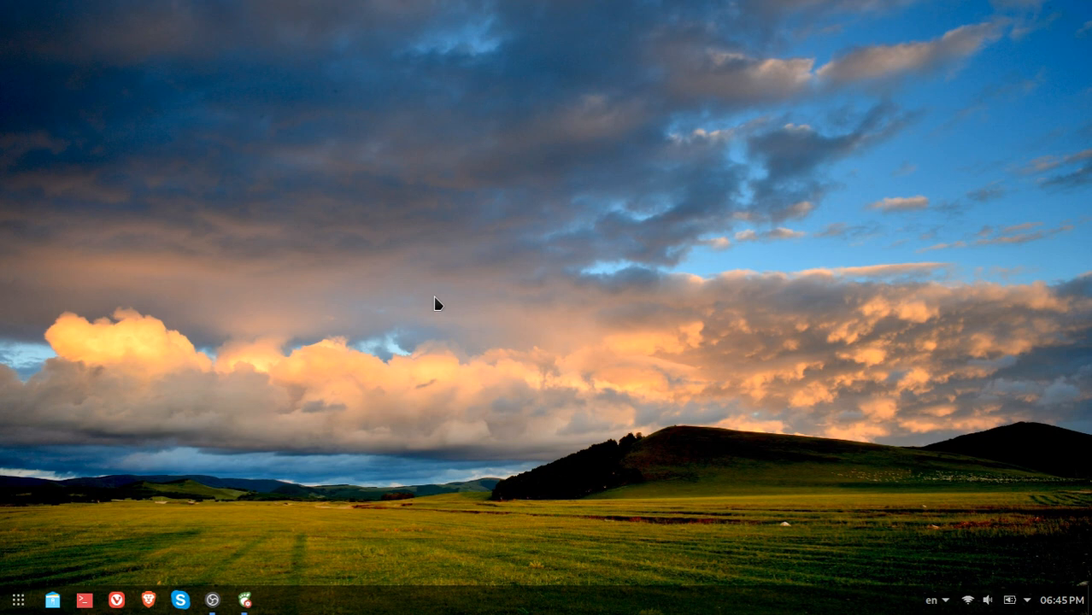
Step: Open a new file manager window, view the Music folder's properties, and close both windows
click(52, 600)
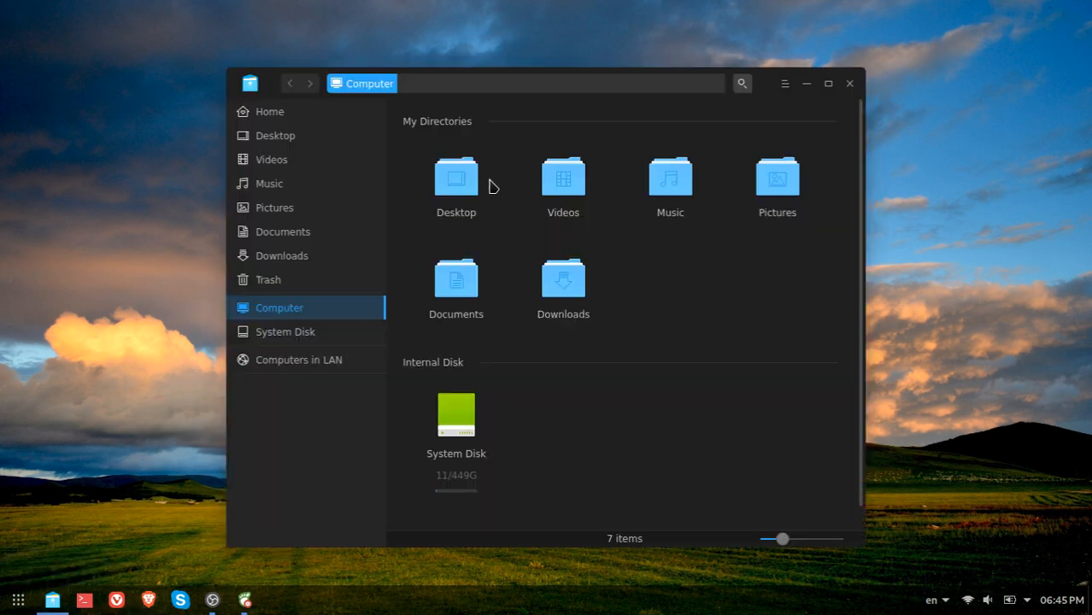
right_click(691, 201)
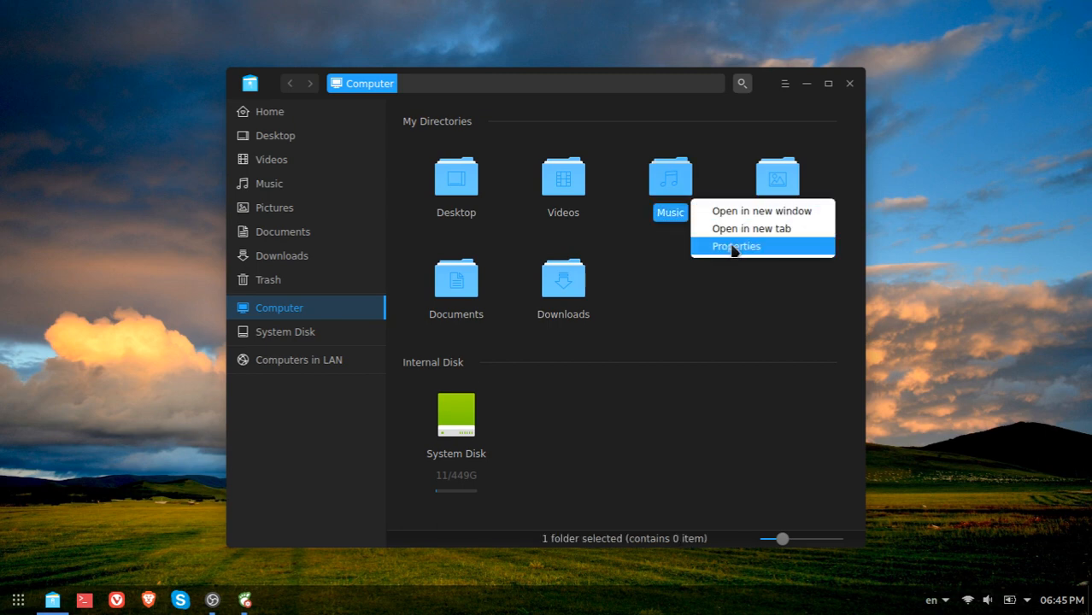
click(733, 247)
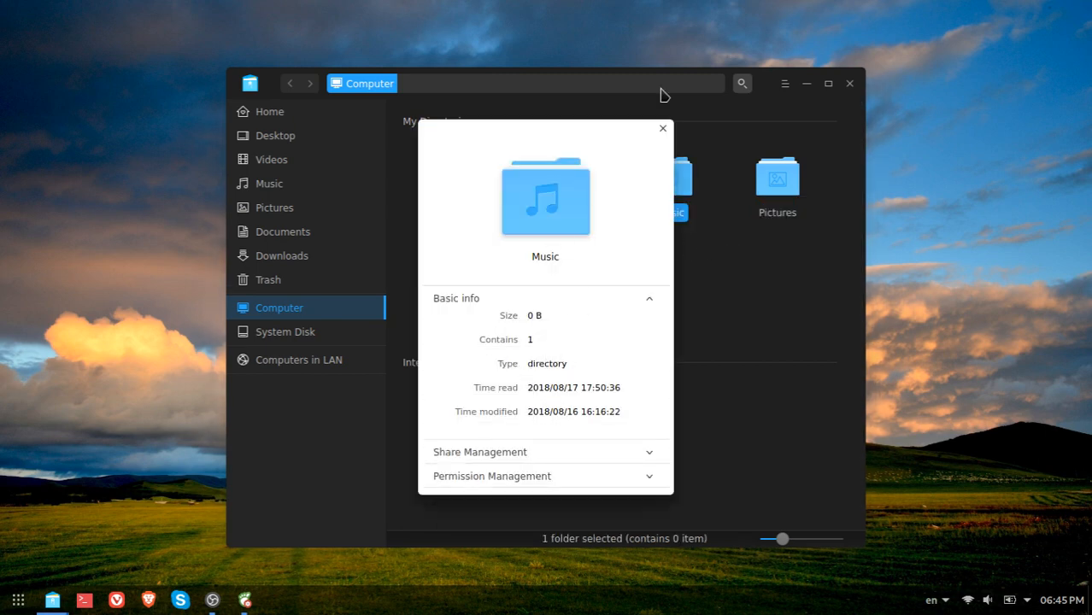
click(662, 128)
click(849, 82)
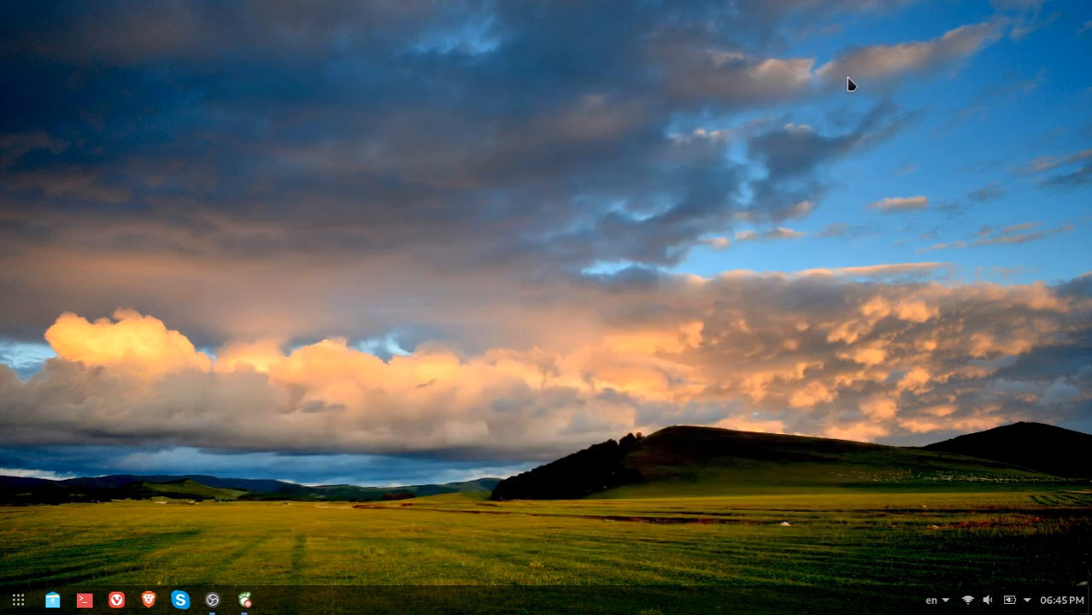
Step: Bring up Tweaks and look through the available icon themes without choosing one
click(253, 591)
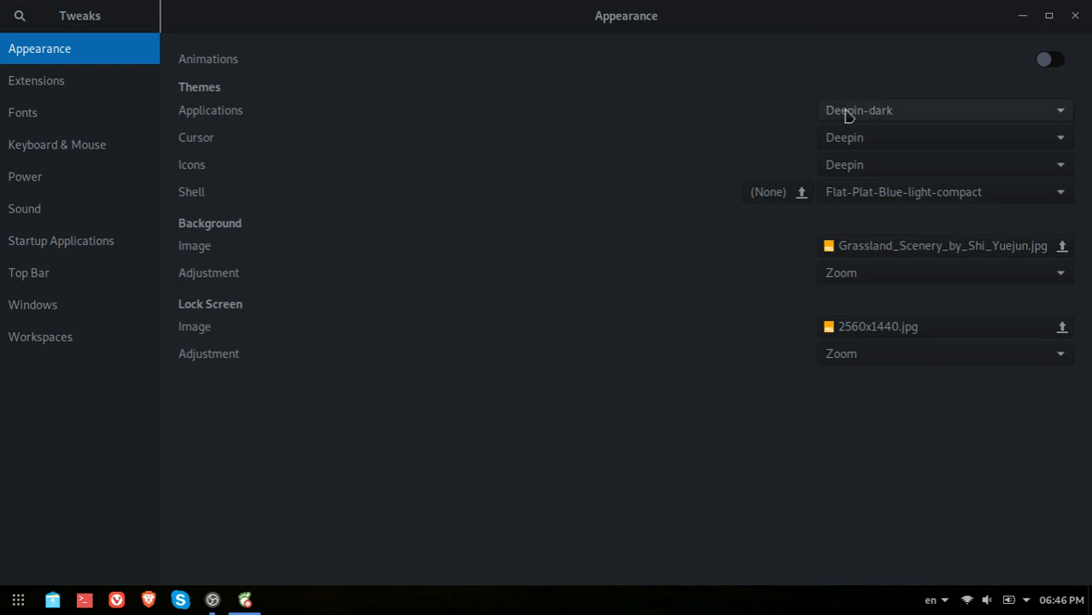
click(854, 166)
click(853, 167)
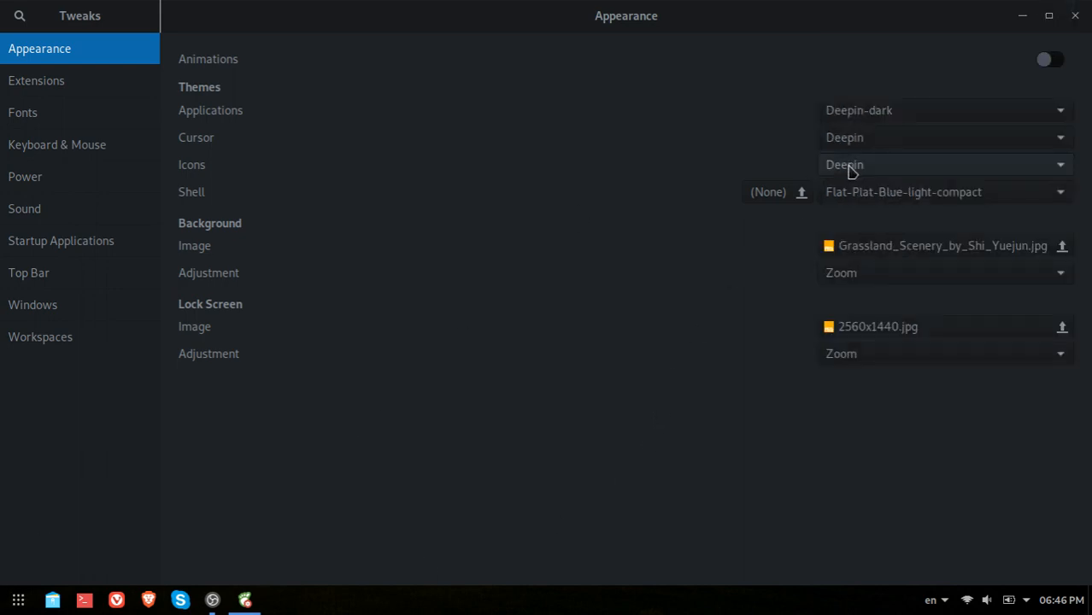
click(835, 171)
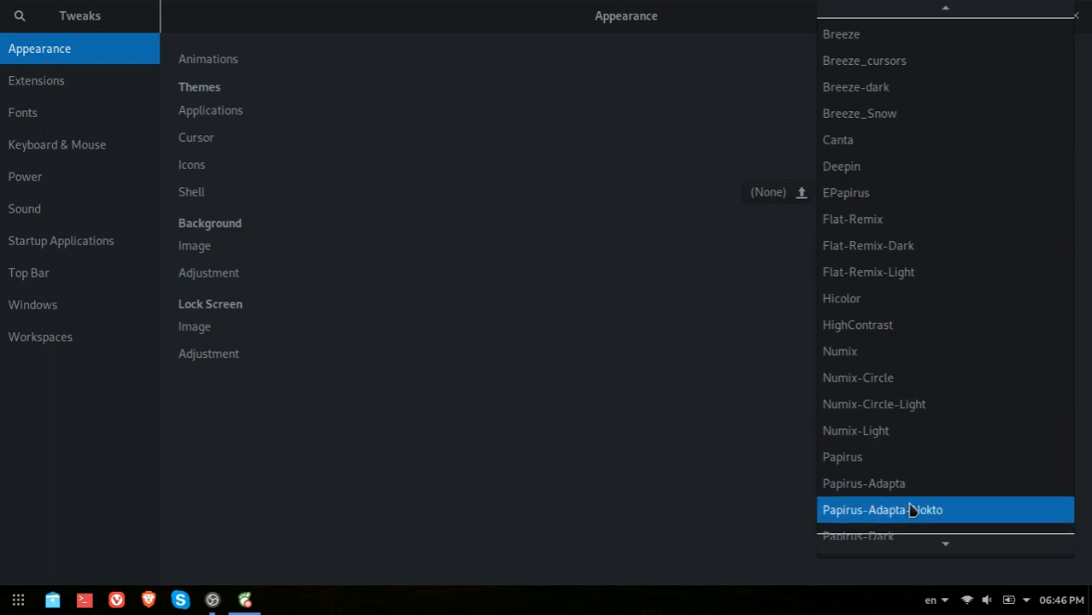
click(573, 59)
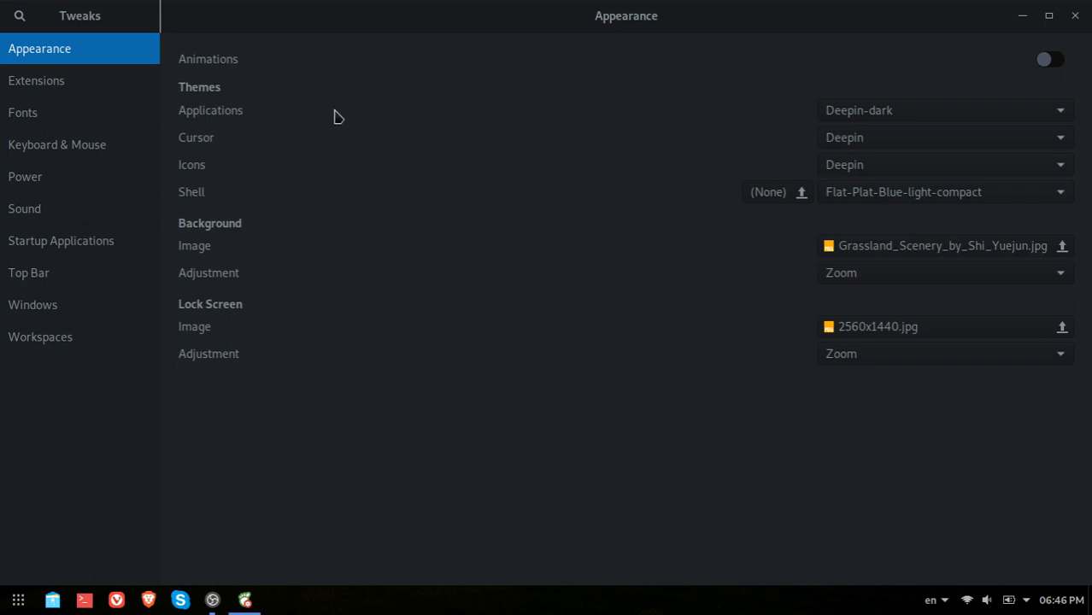
Step: Look through the shell extensions in Tweaks down to User themes, and return to the Appearance settings
click(30, 89)
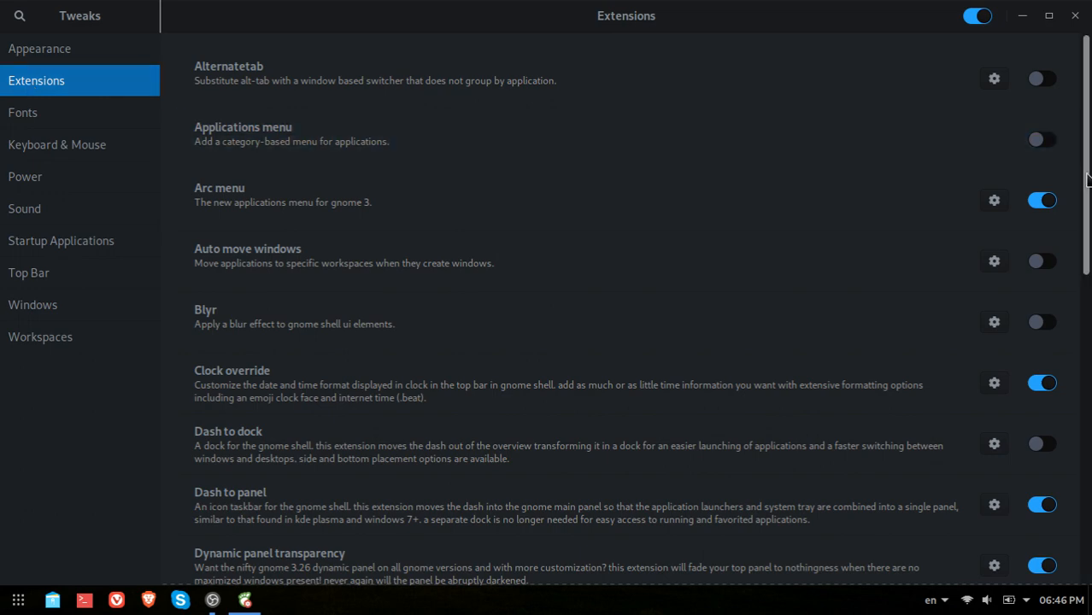
drag(1087, 180, 1090, 587)
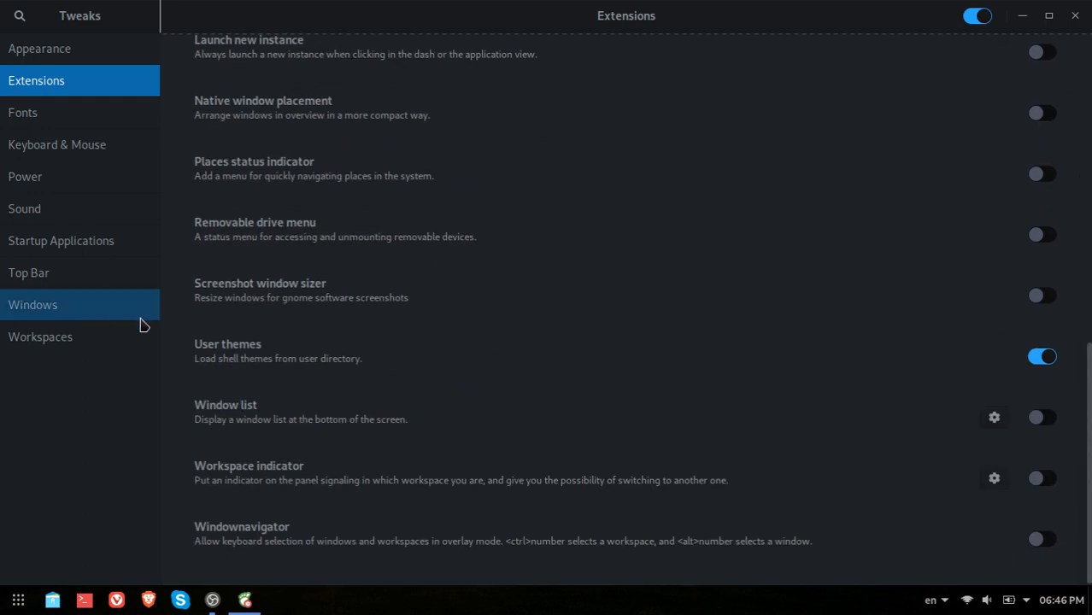
click(198, 355)
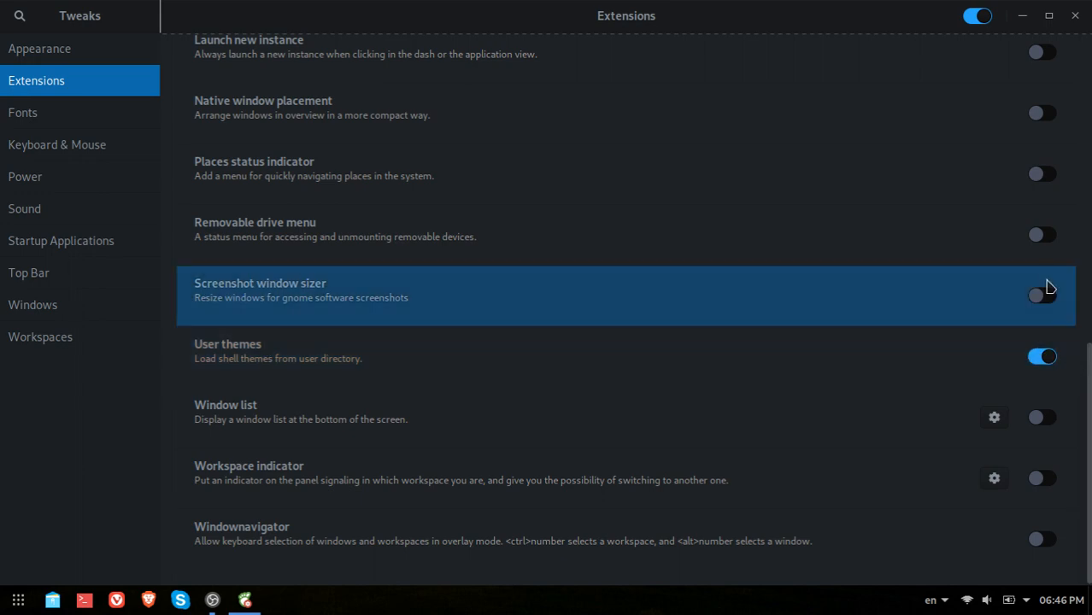
click(54, 47)
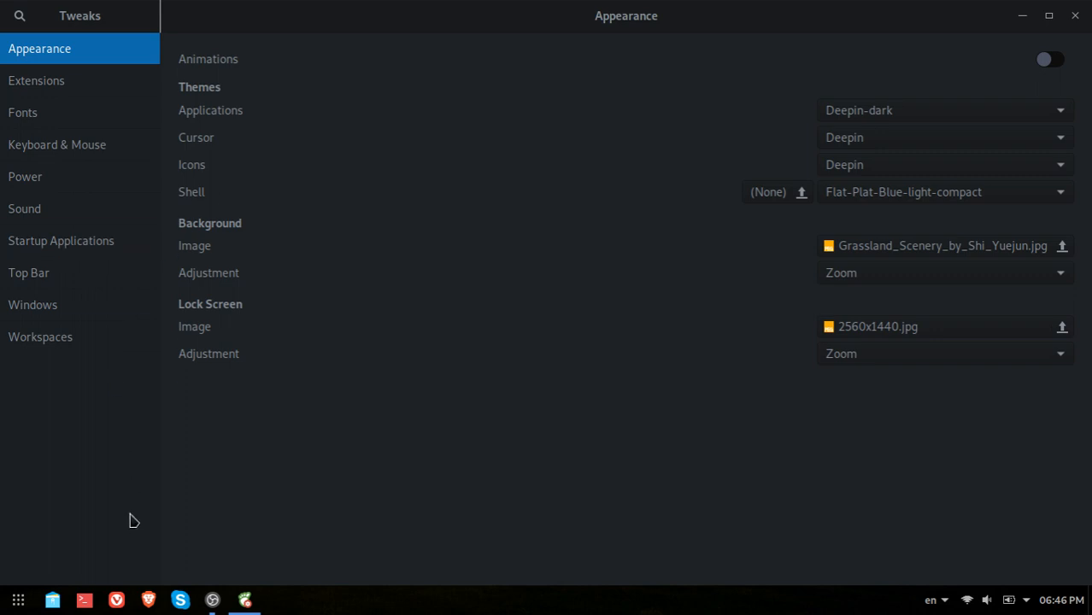
Step: Open the Deepin file manager at Home and enable showing hidden files in its settings
click(56, 598)
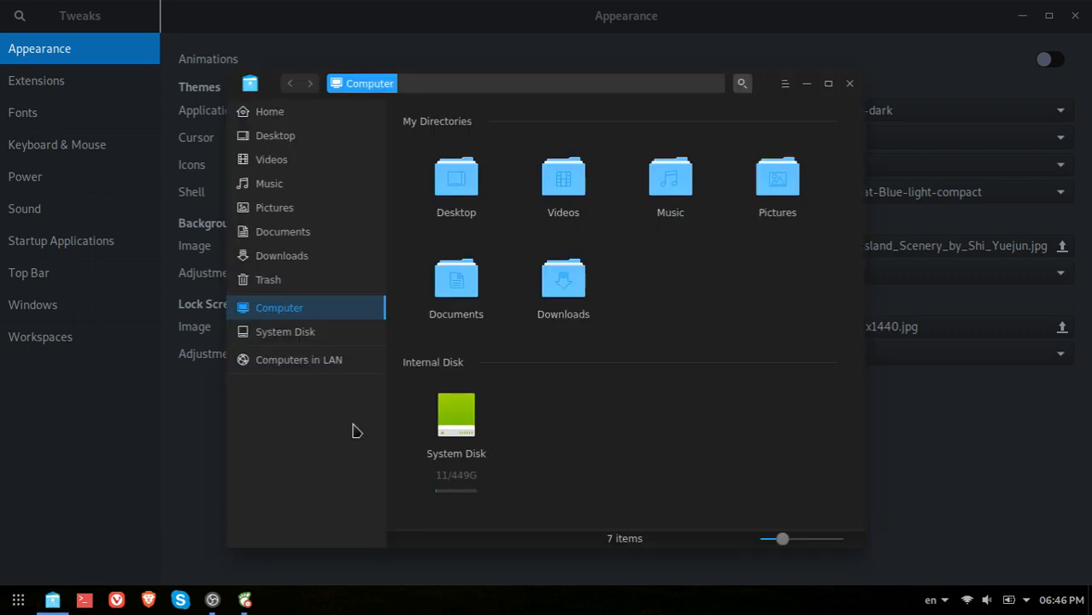
click(263, 118)
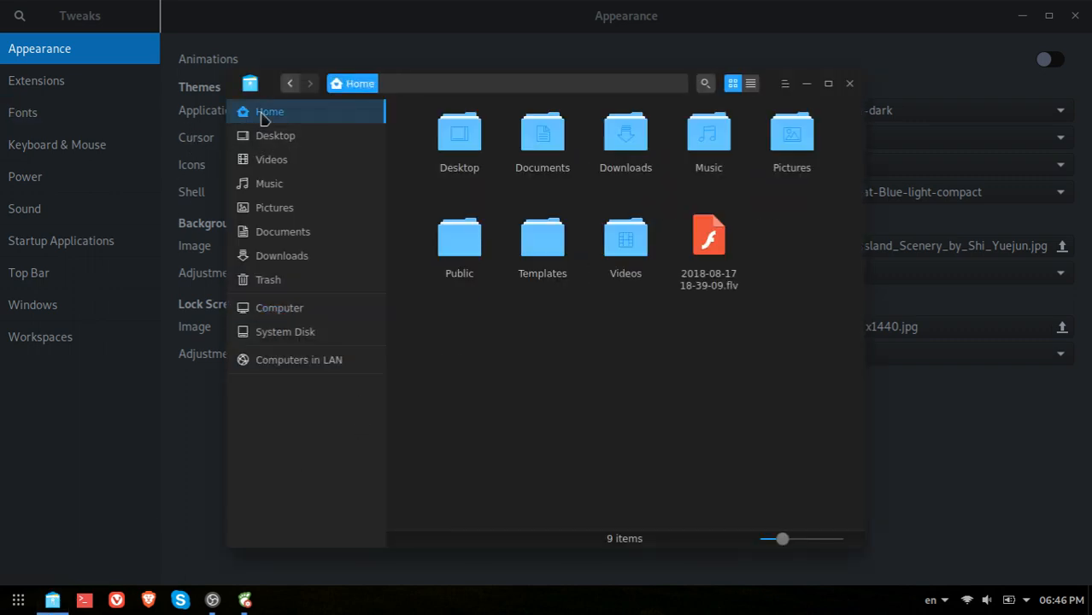
click(785, 84)
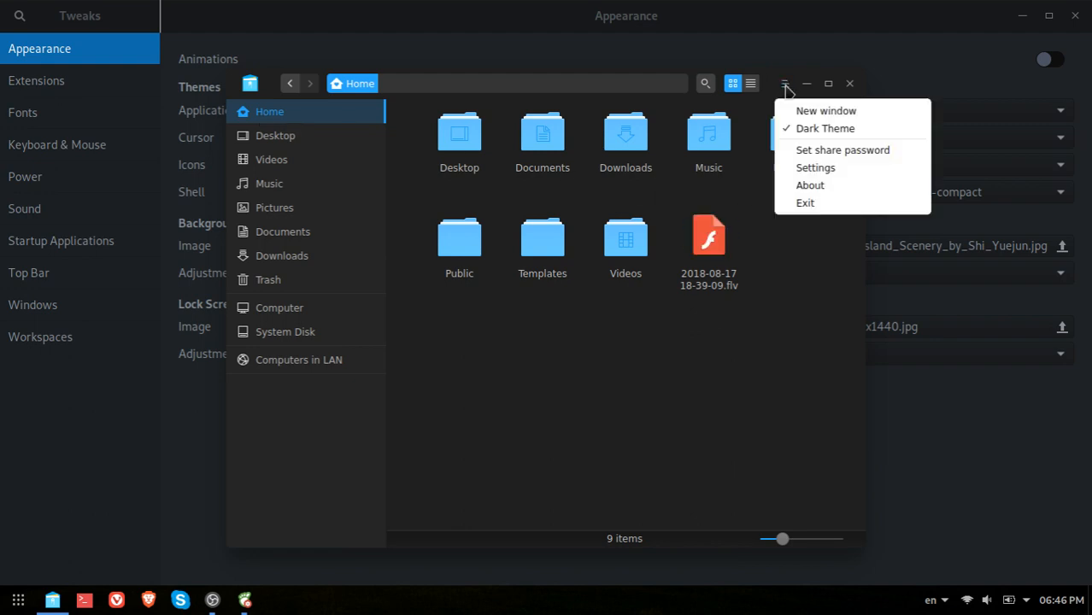
click(807, 168)
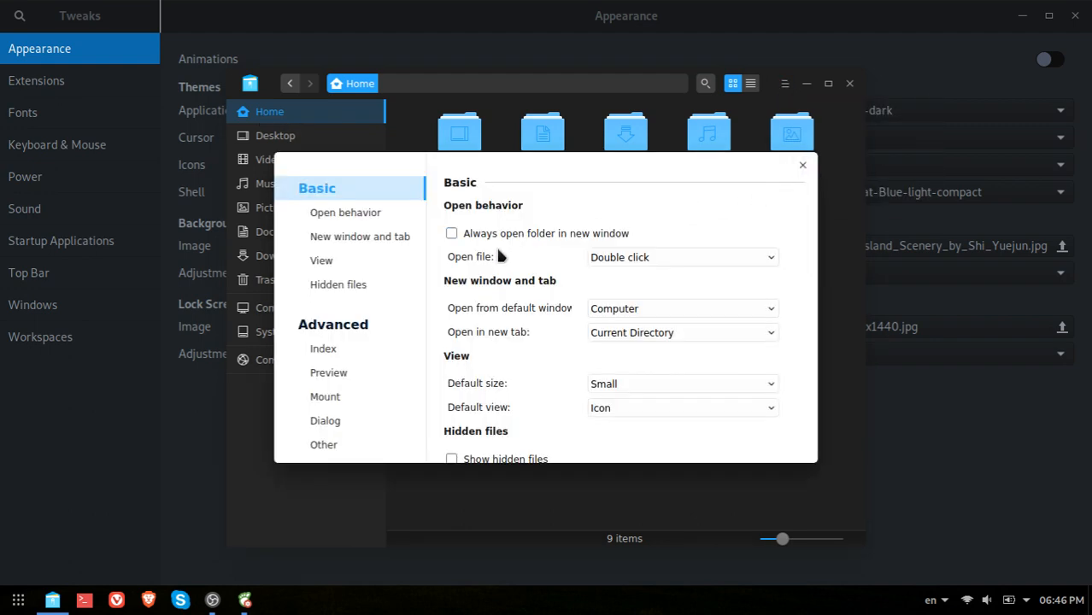
scroll(496, 256, down, 2)
click(464, 363)
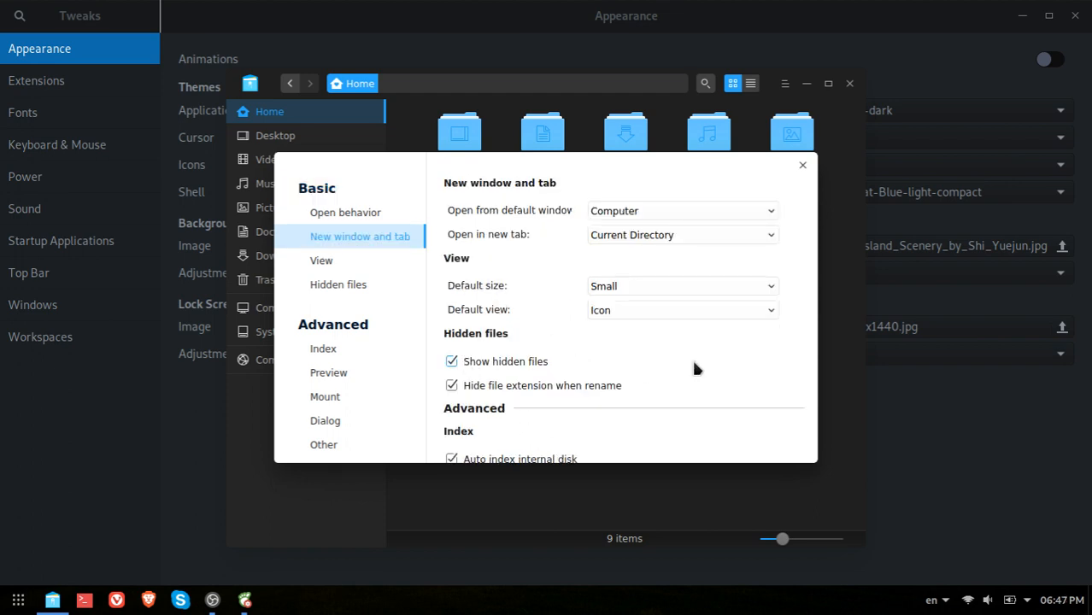
click(803, 166)
Step: Look over the actions available for the Home folder's empty area, then close the Deepin file manager
right_click(807, 295)
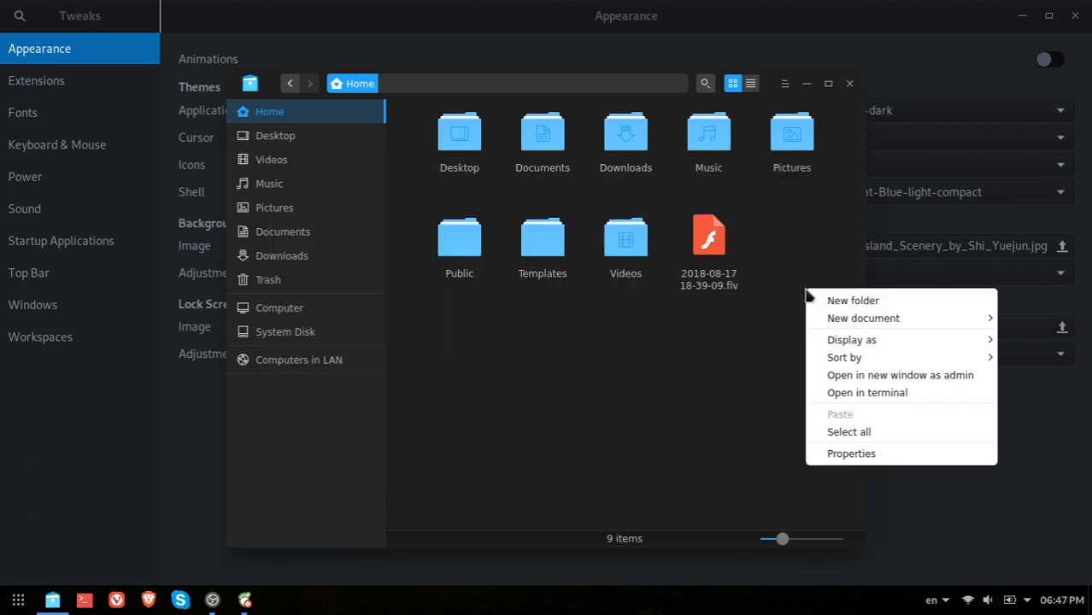
key(Escape)
click(850, 83)
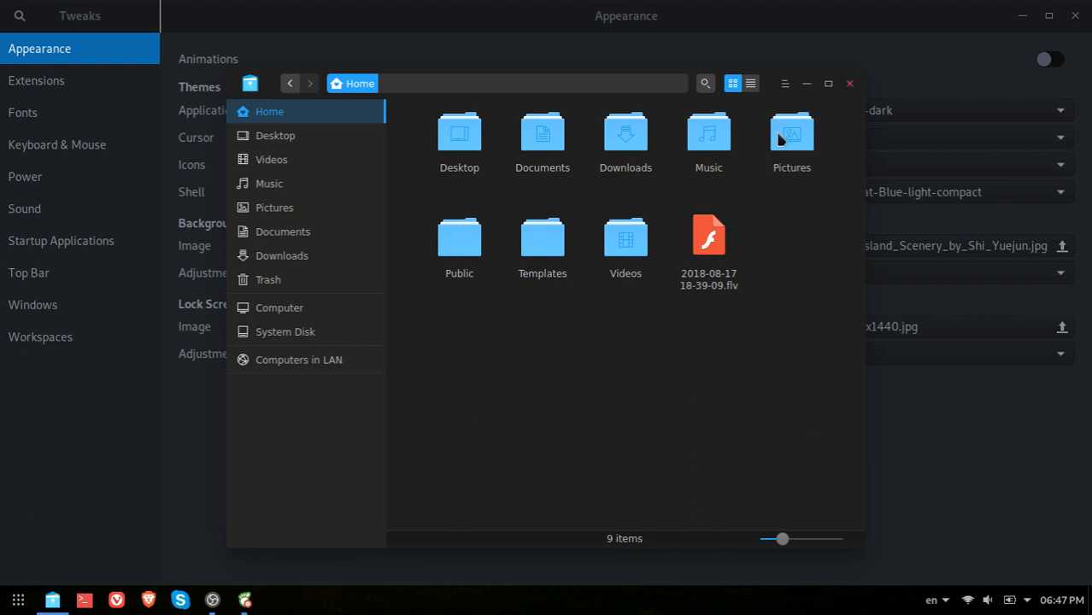
Step: Open the Files application at Home, check its Show Hidden Files option, and look for the hidden .themes folder
click(19, 600)
text(fil)
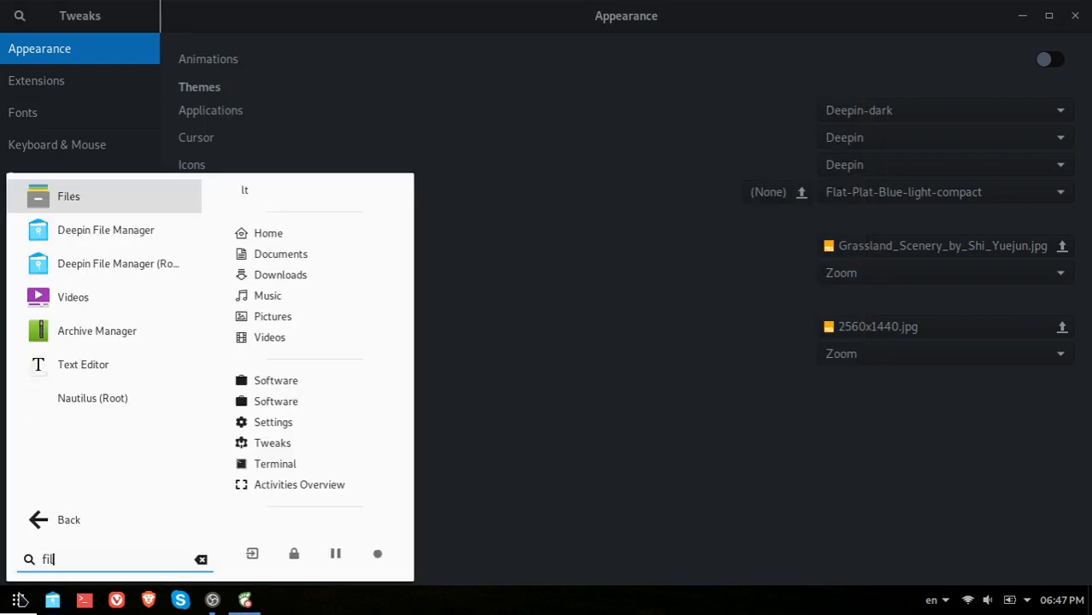
click(107, 202)
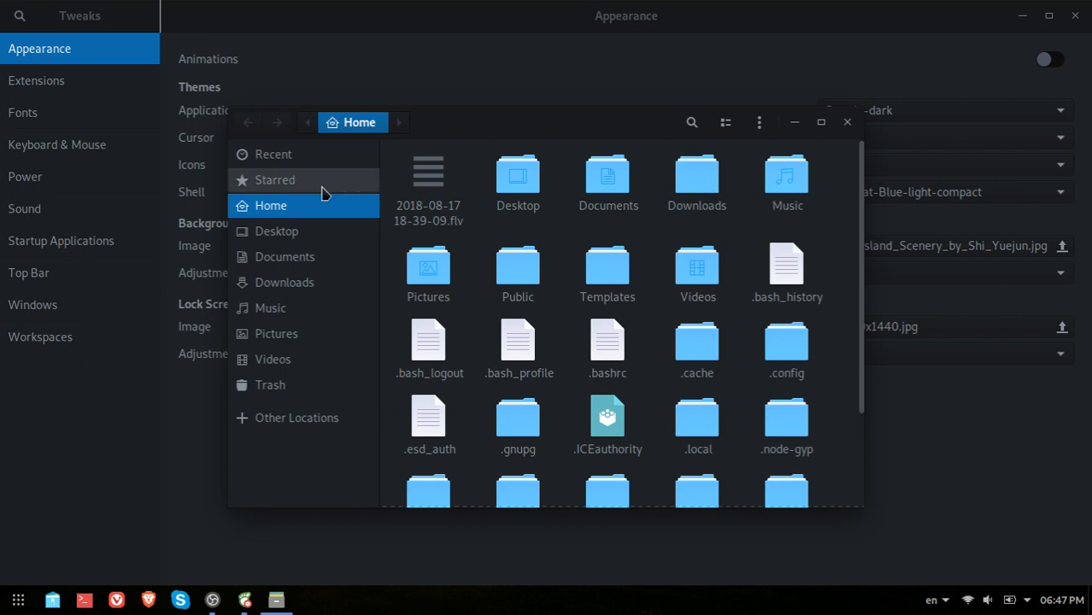
click(760, 125)
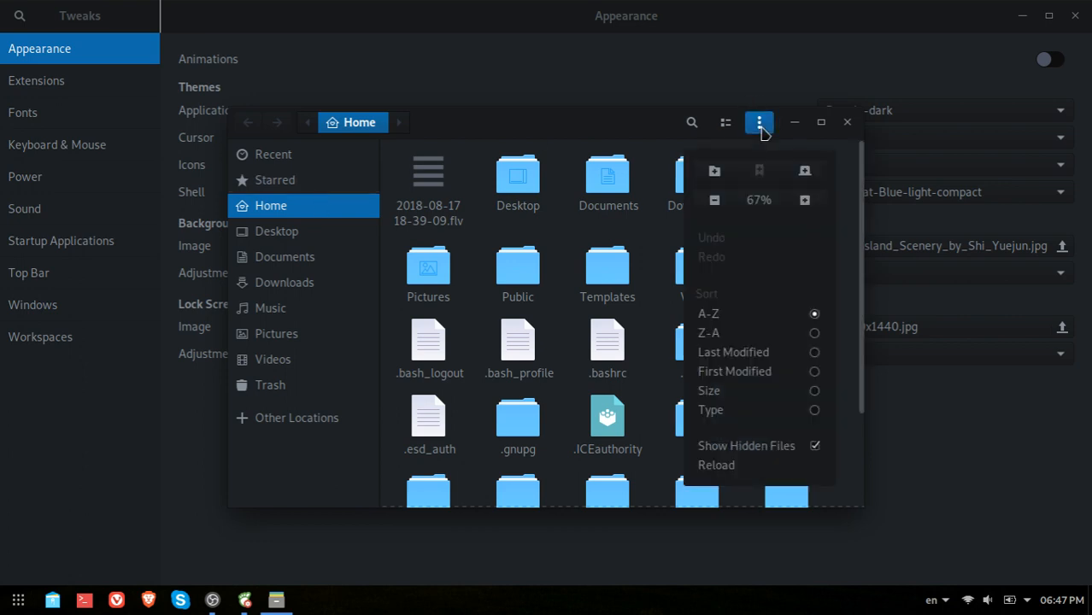
click(836, 448)
scroll(858, 441, down, 3)
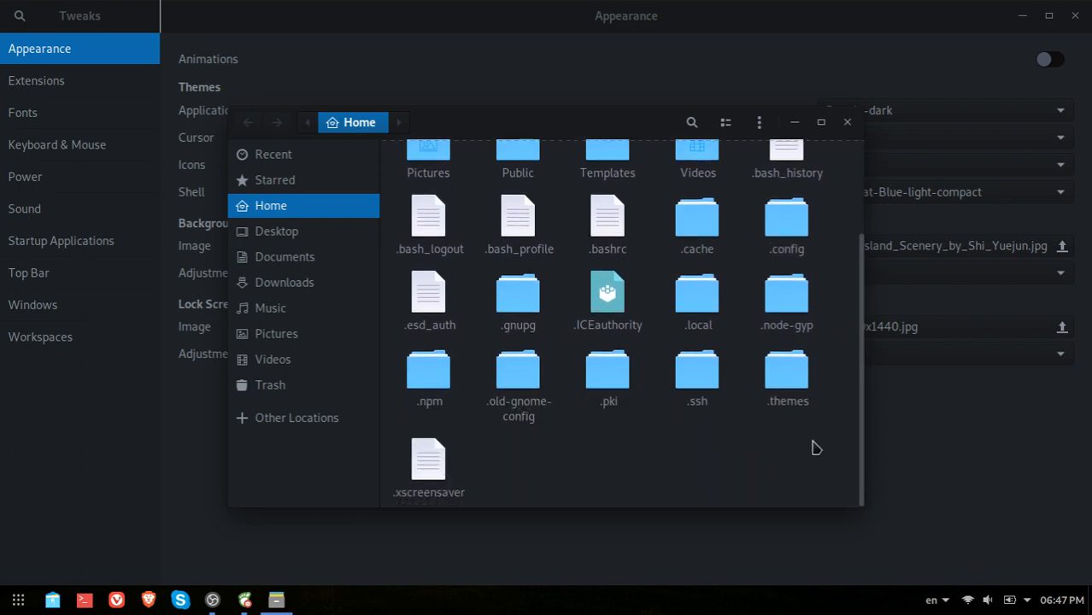
Step: Inspect the .themes folder and the actions available in Home's empty area, then close Files
click(802, 373)
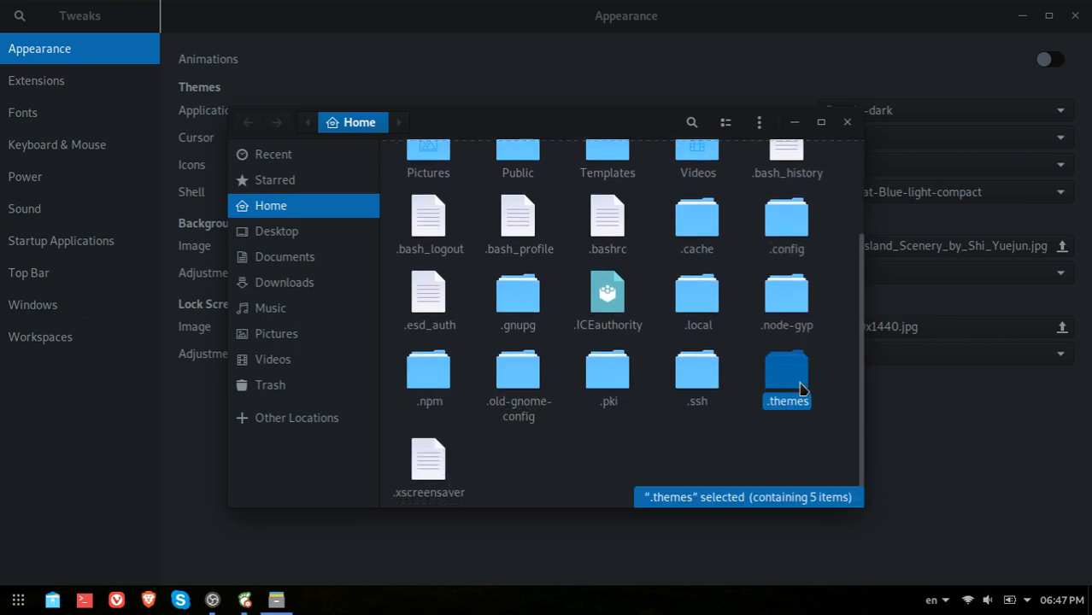
right_click(758, 441)
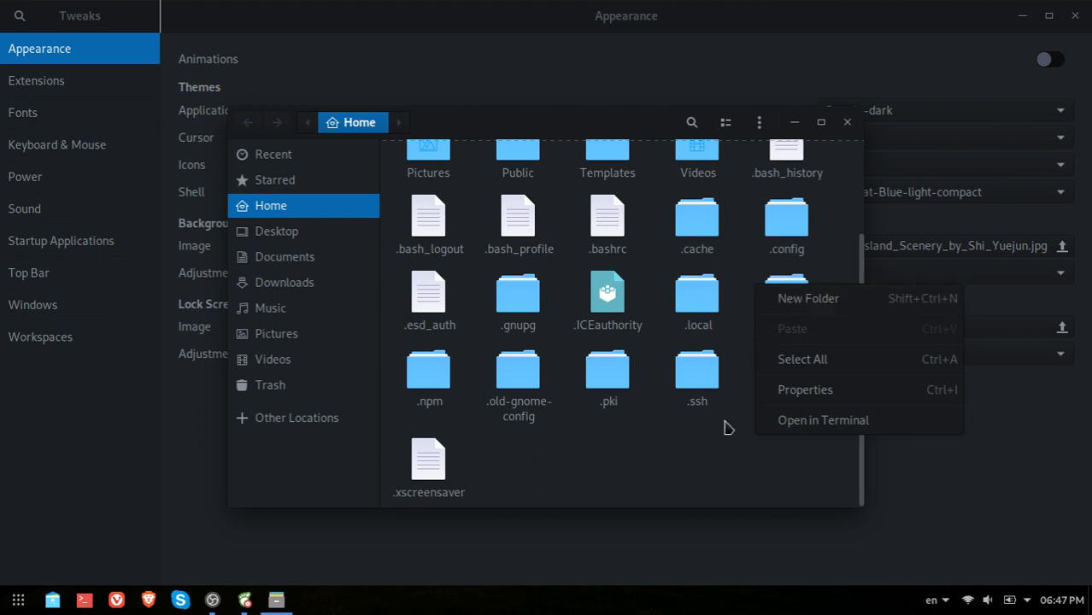
click(729, 427)
double_click(763, 401)
drag(819, 254, 348, 156)
click(846, 122)
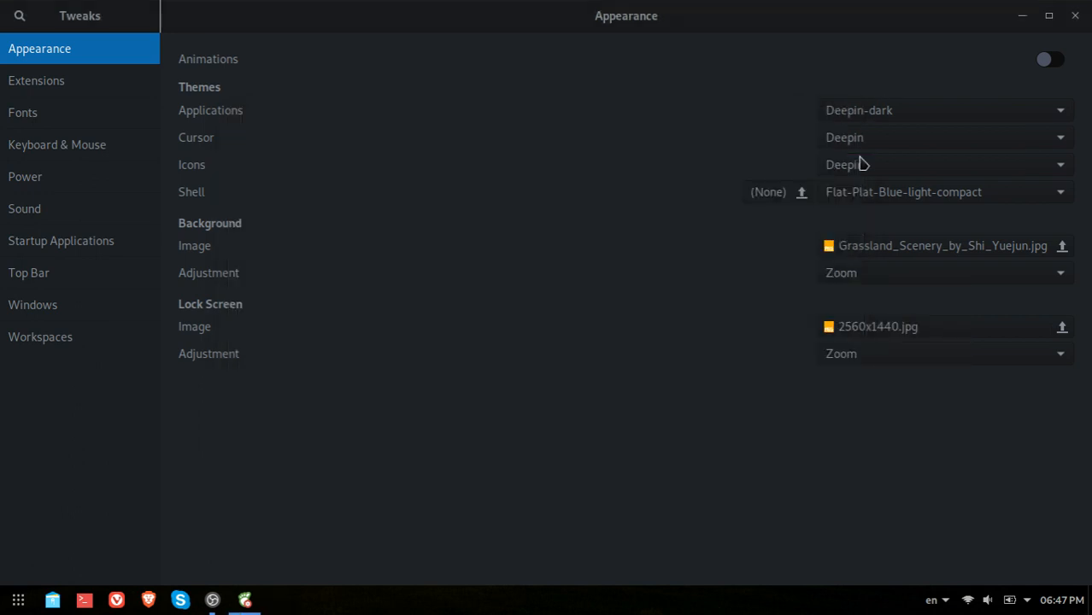
Step: Check the Shell theme setting in Tweaks without changing it, then view the shell extensions
click(880, 191)
click(702, 370)
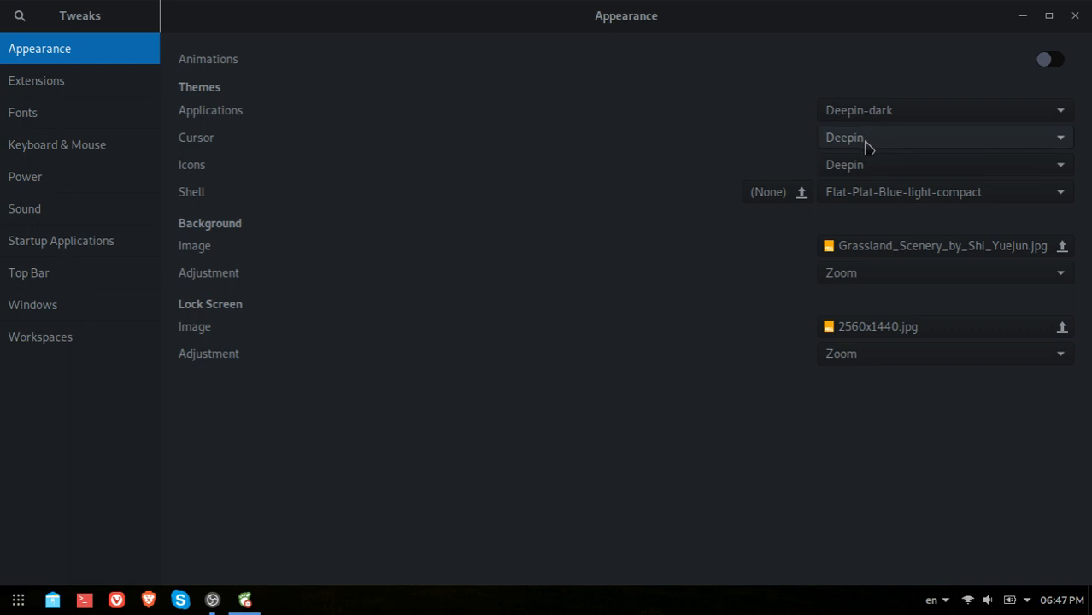
click(17, 82)
click(535, 204)
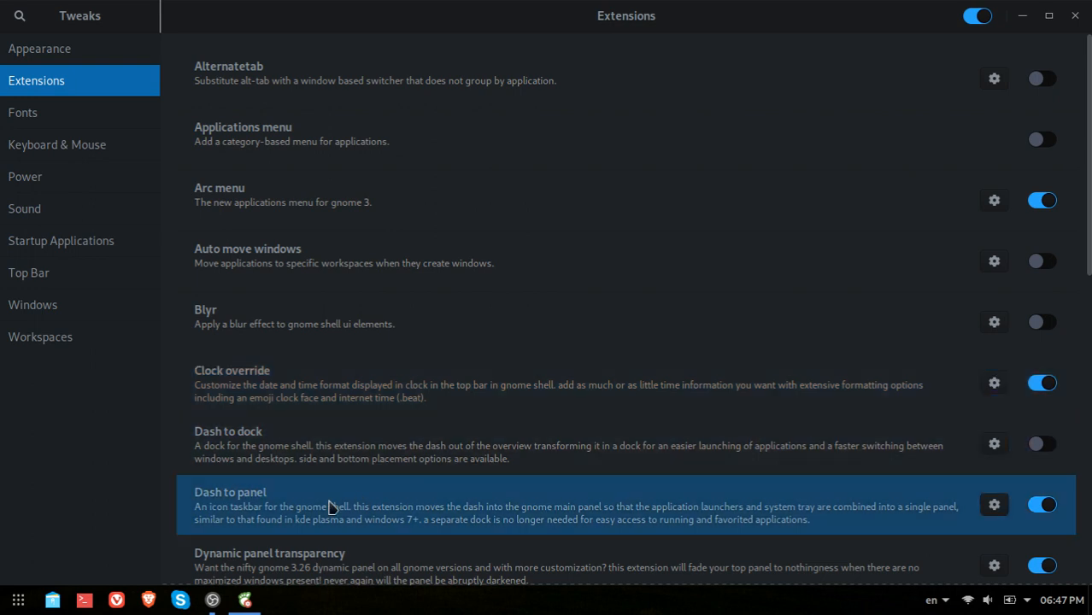
Step: Open Software, search for "dash to panel", and view the Dash to Panel extension's page before returning to the results
click(11, 601)
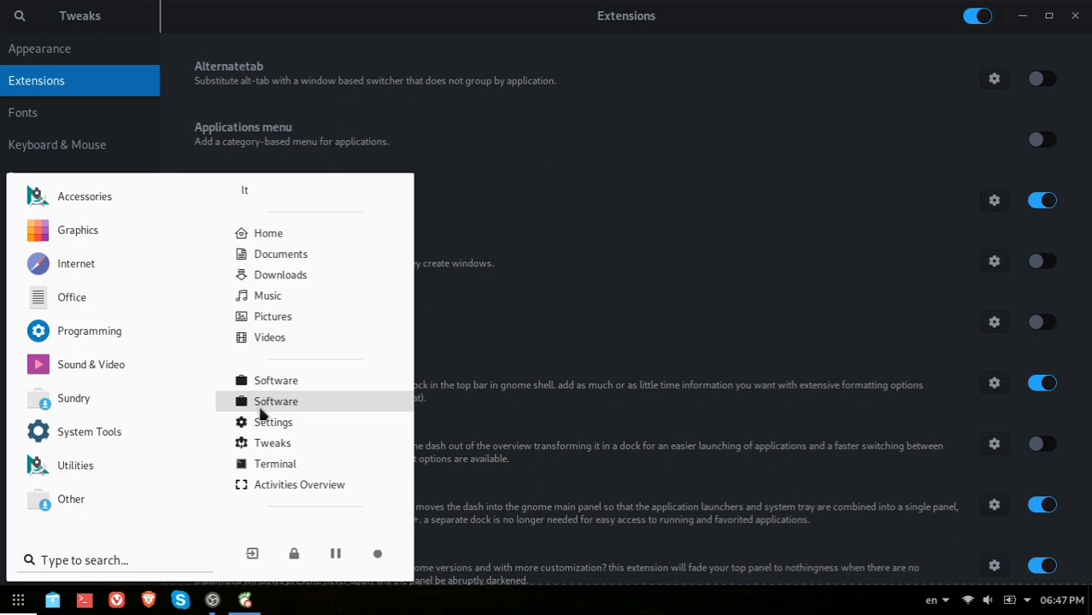
click(260, 382)
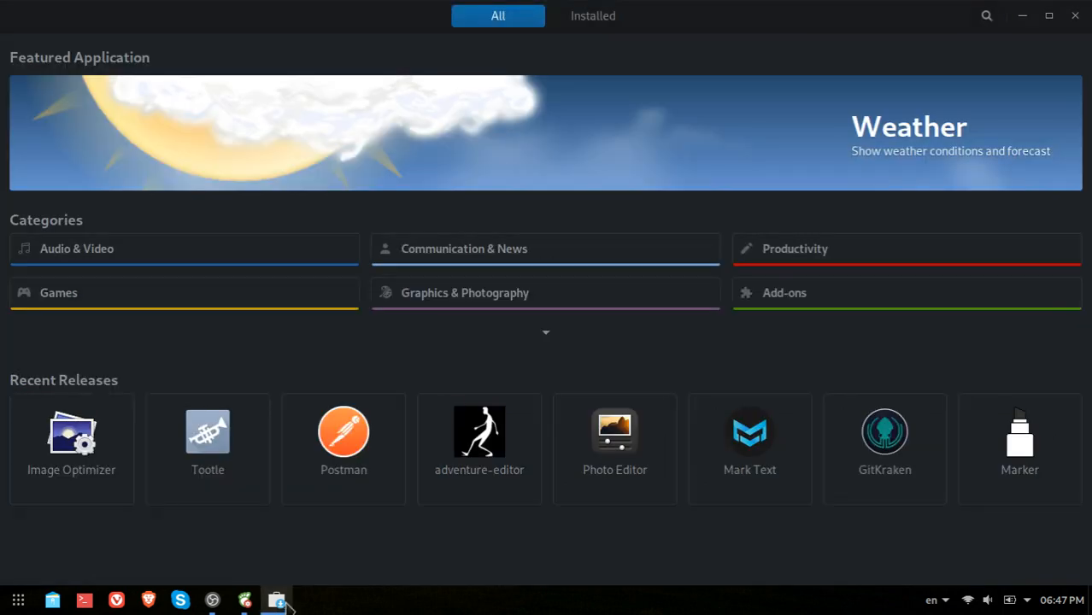
click(986, 17)
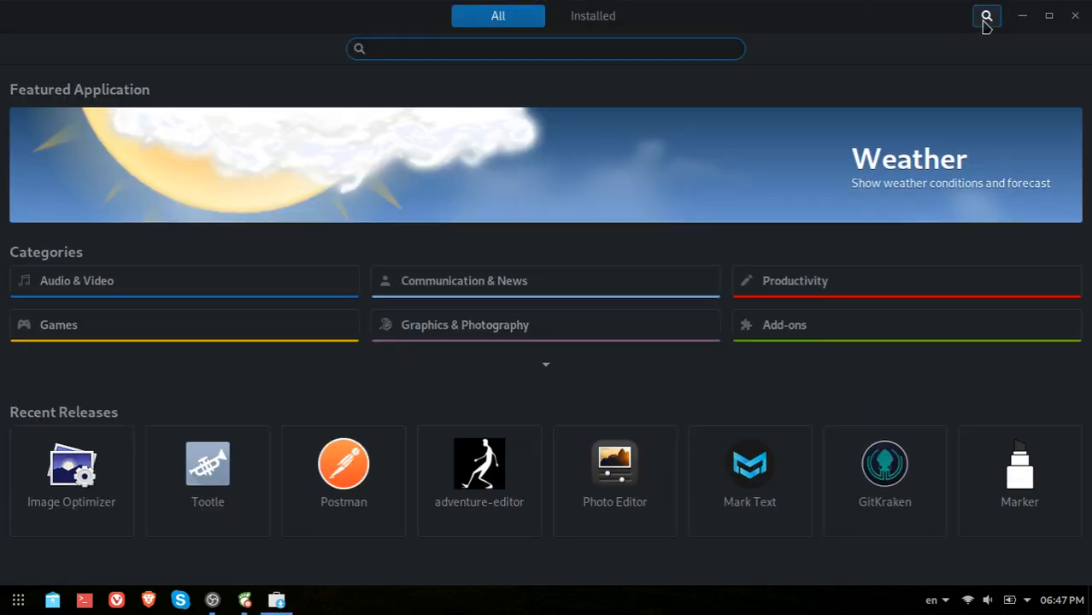
text(dash to panel)
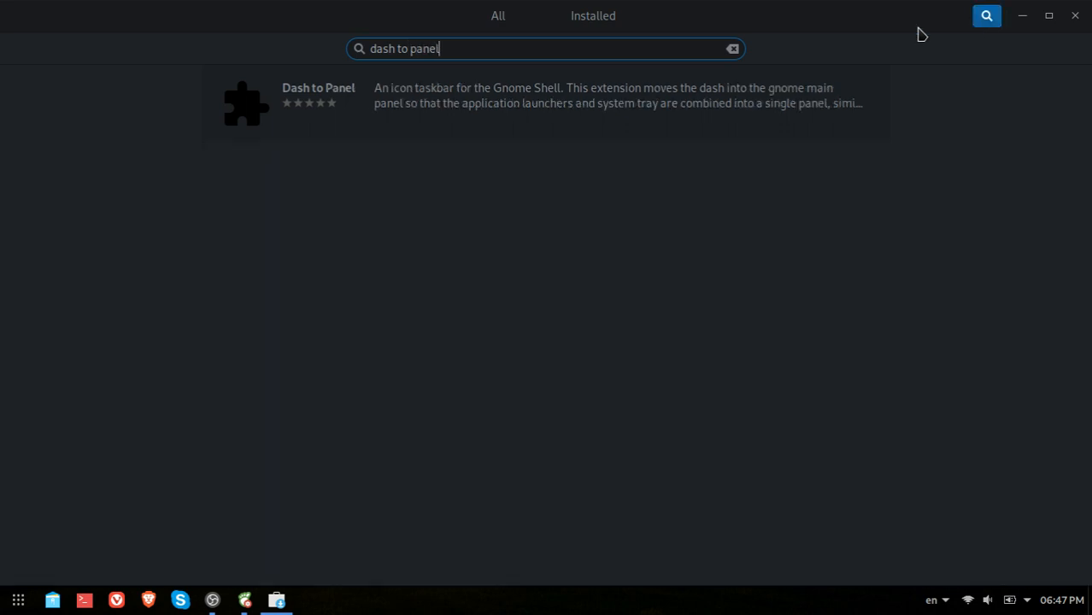
click(377, 118)
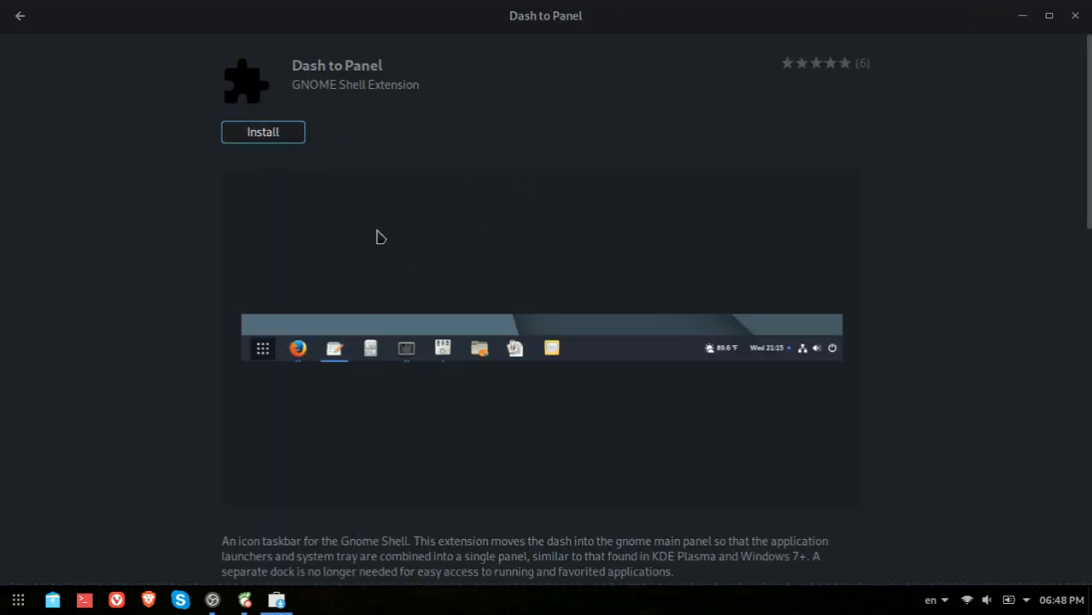
click(20, 19)
Step: Review the extensions in Tweaks, then search Software for the Clock Override extension and open its page
click(246, 600)
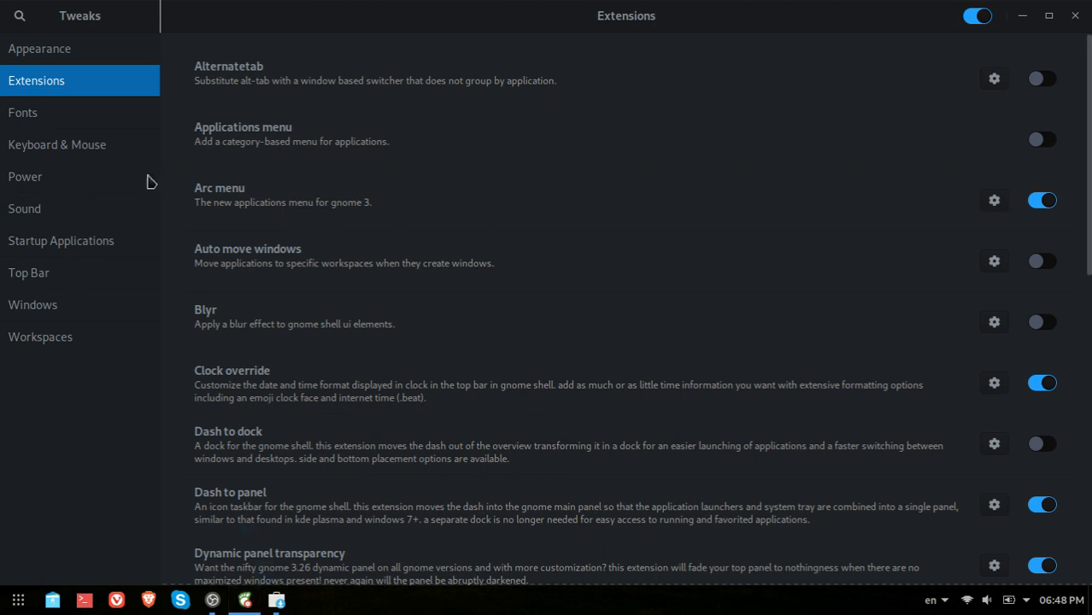
click(193, 145)
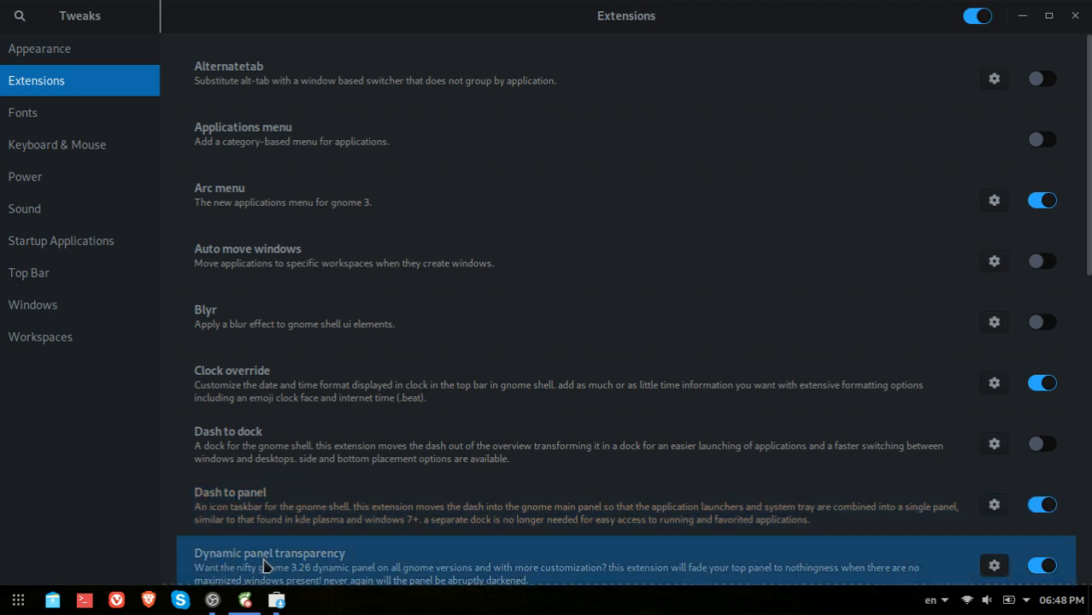
click(243, 602)
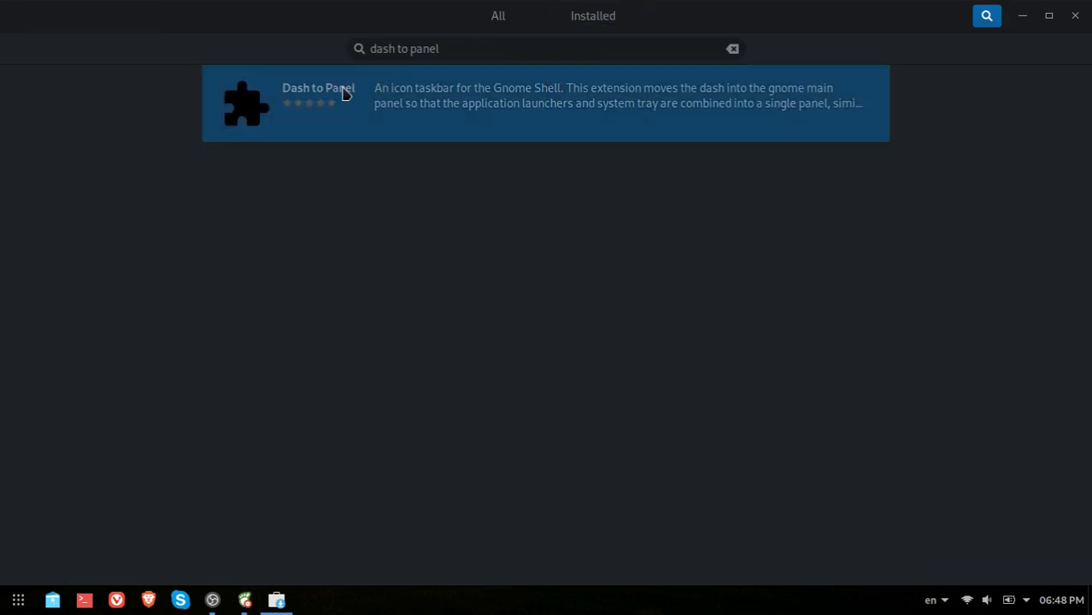
triple_click(456, 51)
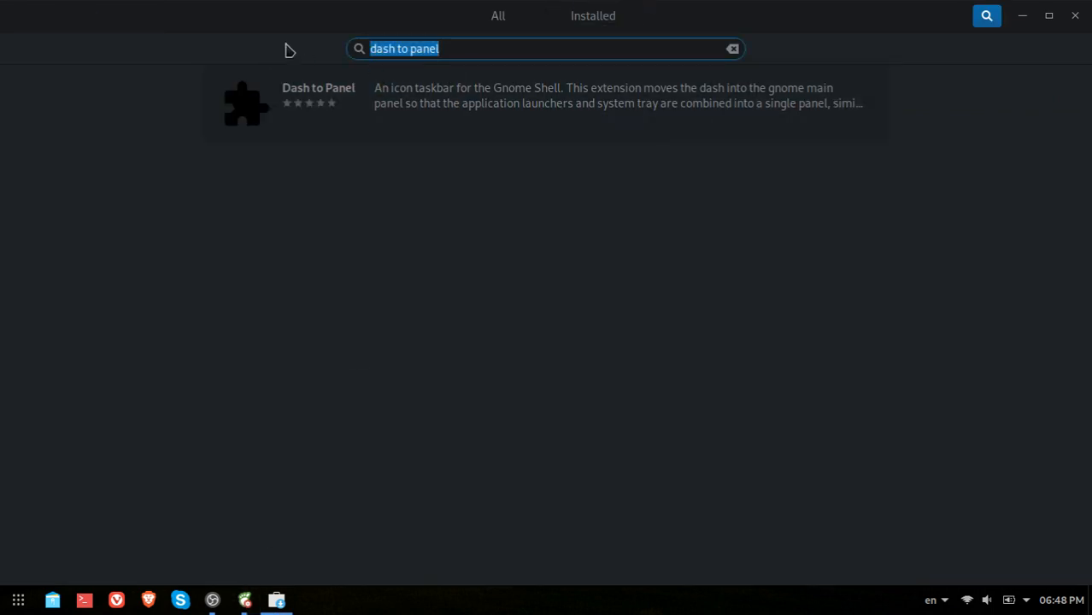
text(clock overr)
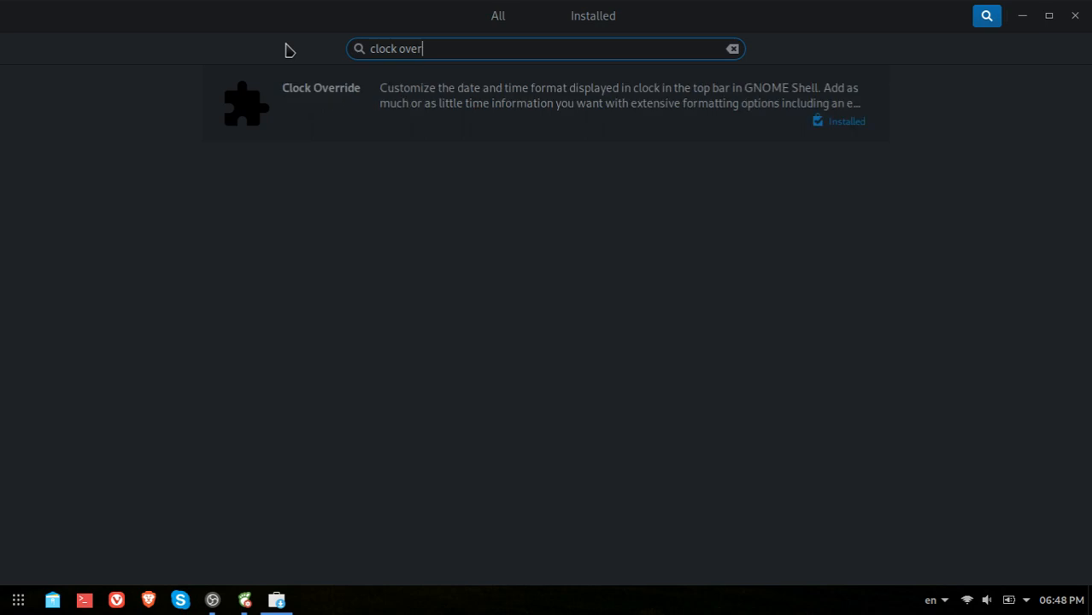
click(354, 124)
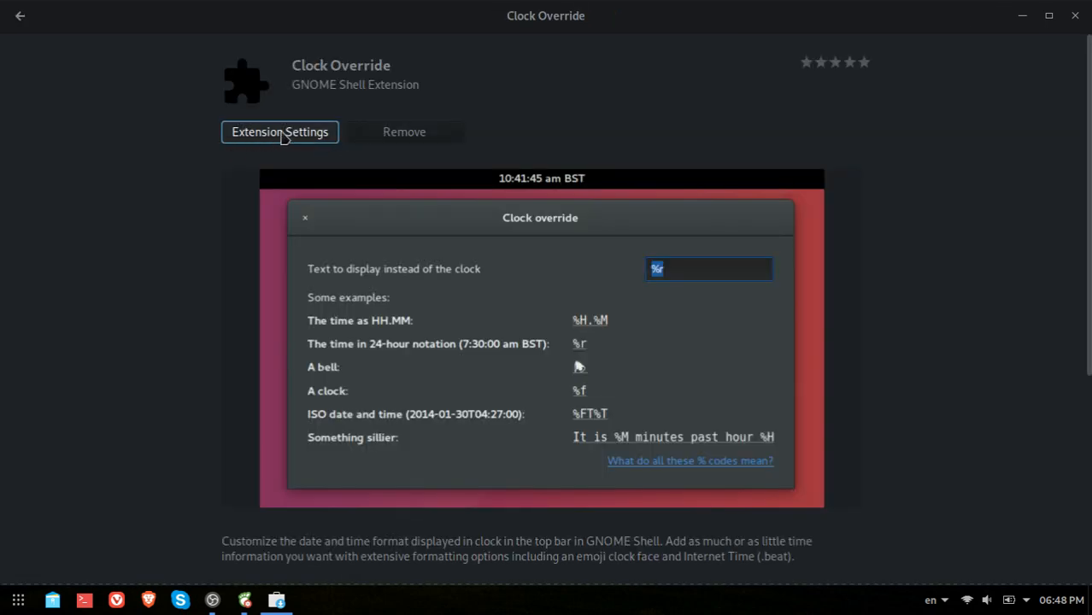
Step: Look over the Clock Override extension settings without changing them, then close them and Software
click(279, 139)
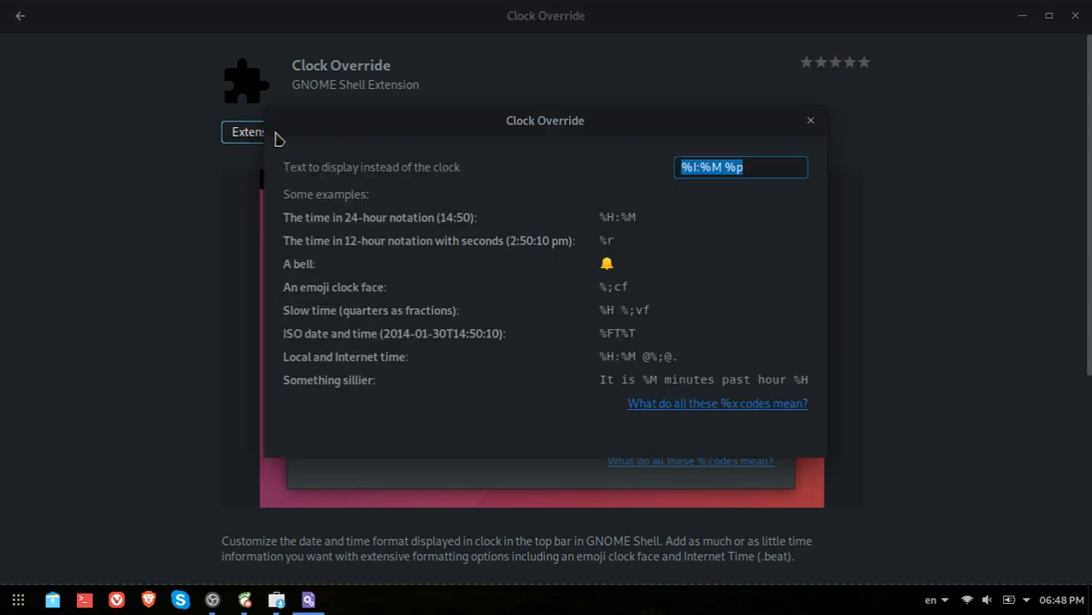
drag(341, 115, 393, 139)
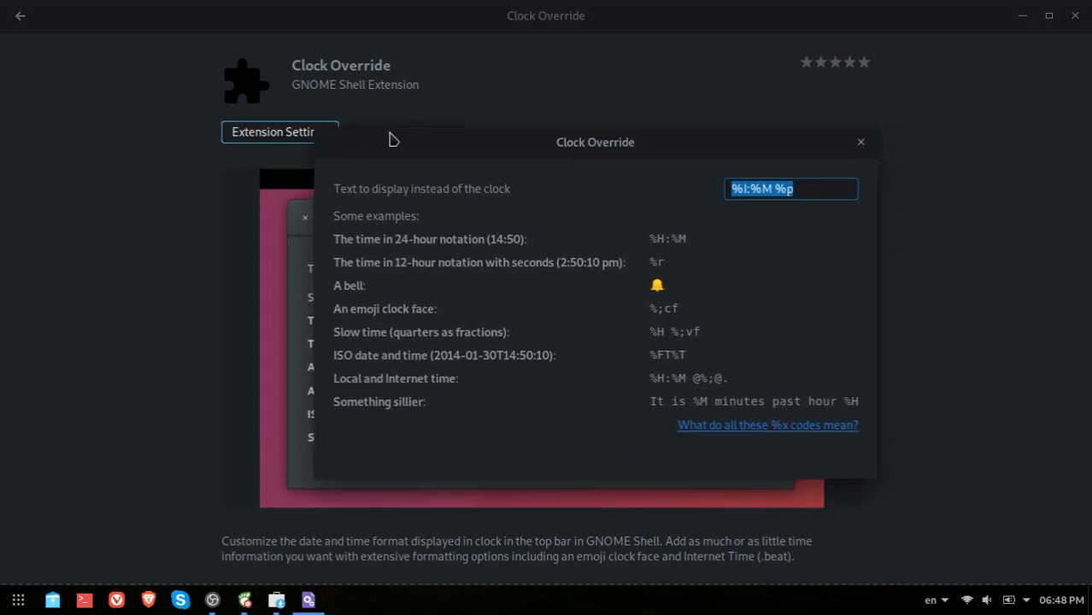
click(861, 144)
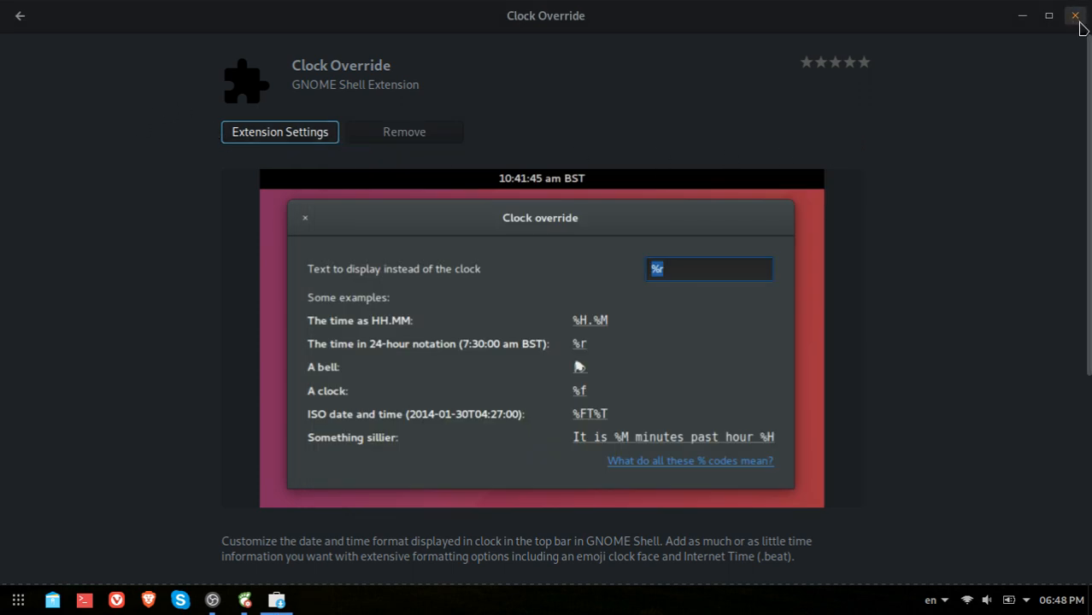
click(1076, 19)
Step: Bring Tweaks back to review the extensions list and look at the applications menu provided by Arc menu
mouse_move(245, 600)
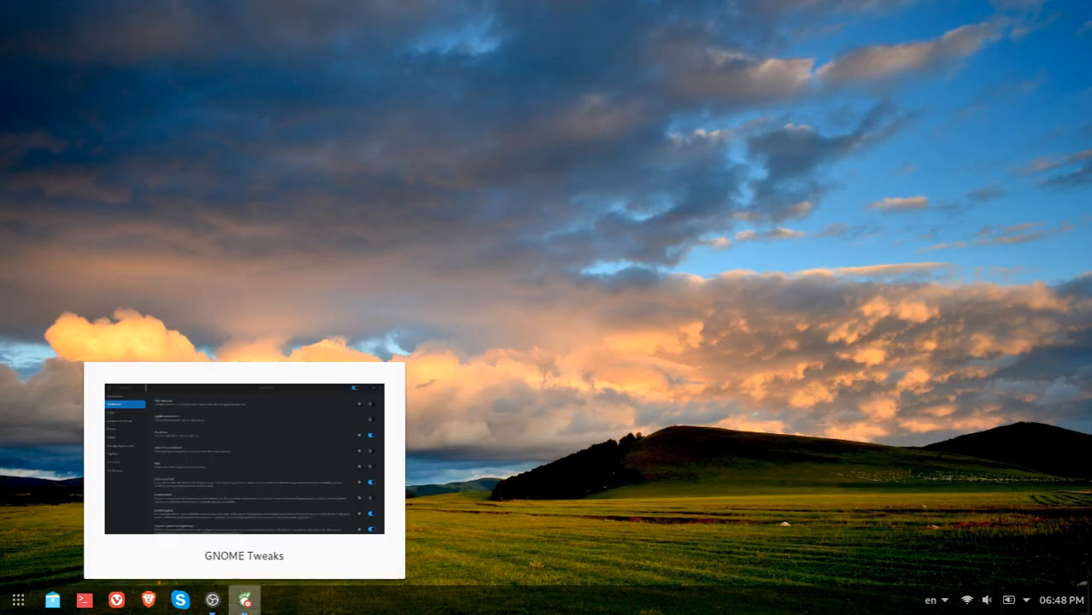
click(213, 479)
click(474, 120)
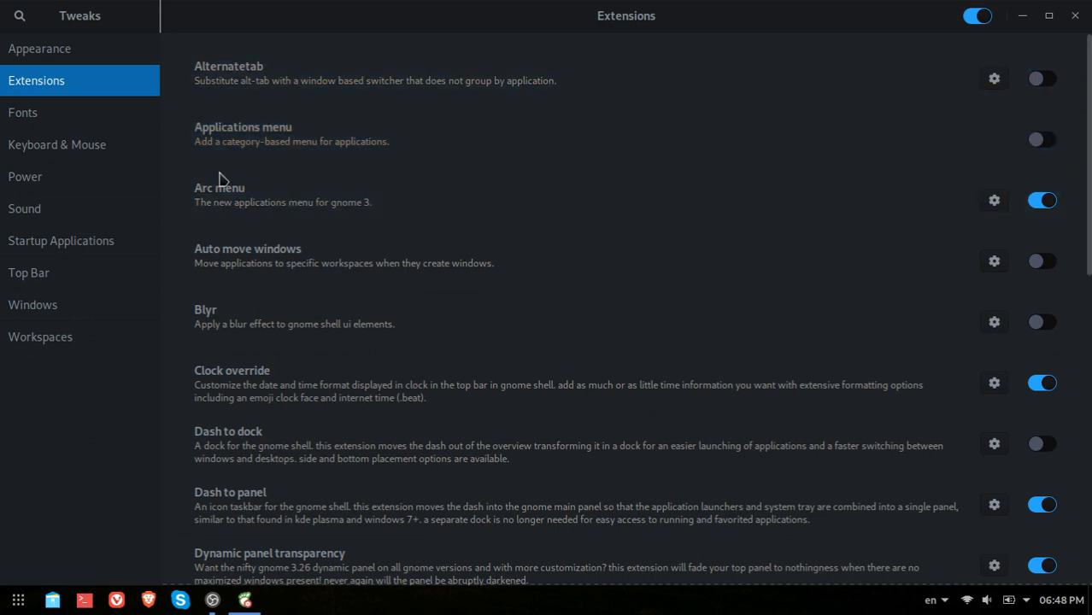
click(14, 606)
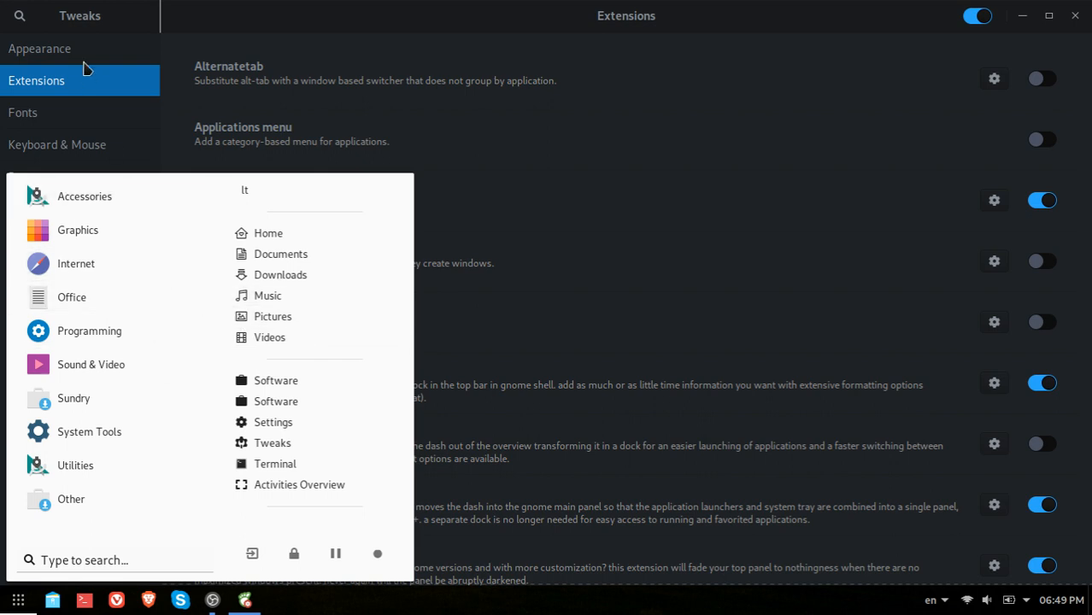
click(53, 45)
Step: In the Appearance settings of Tweaks, set the Shell theme to Transparent shell theme
click(53, 44)
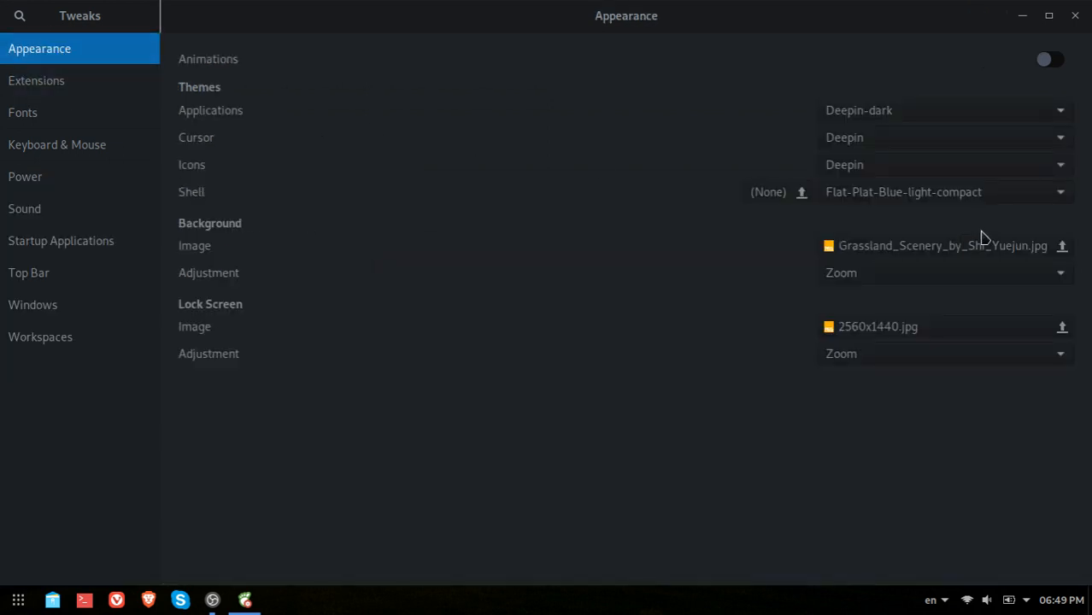
click(931, 199)
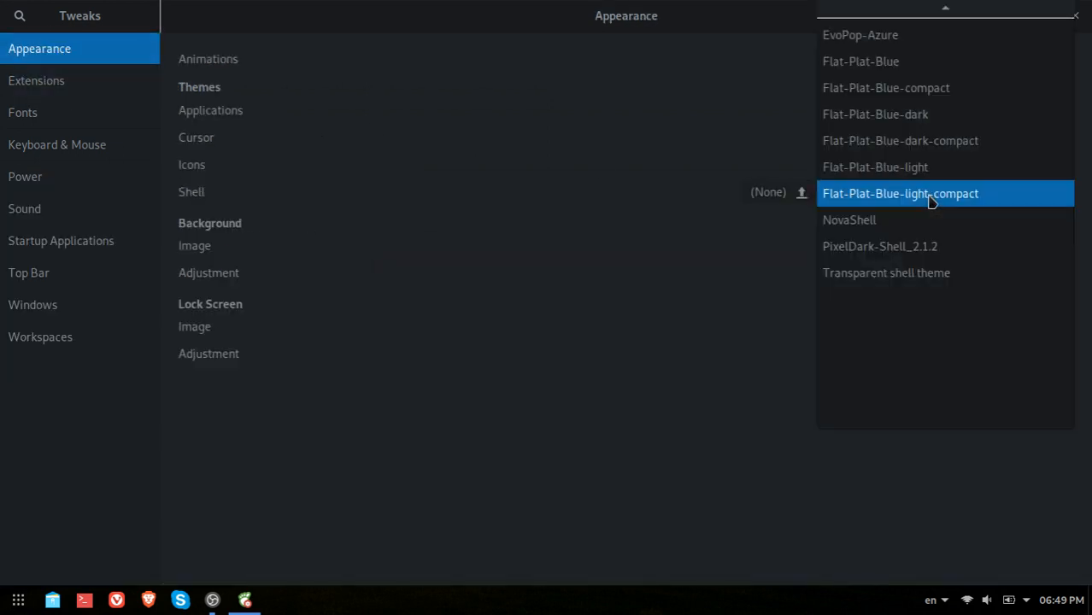
click(889, 273)
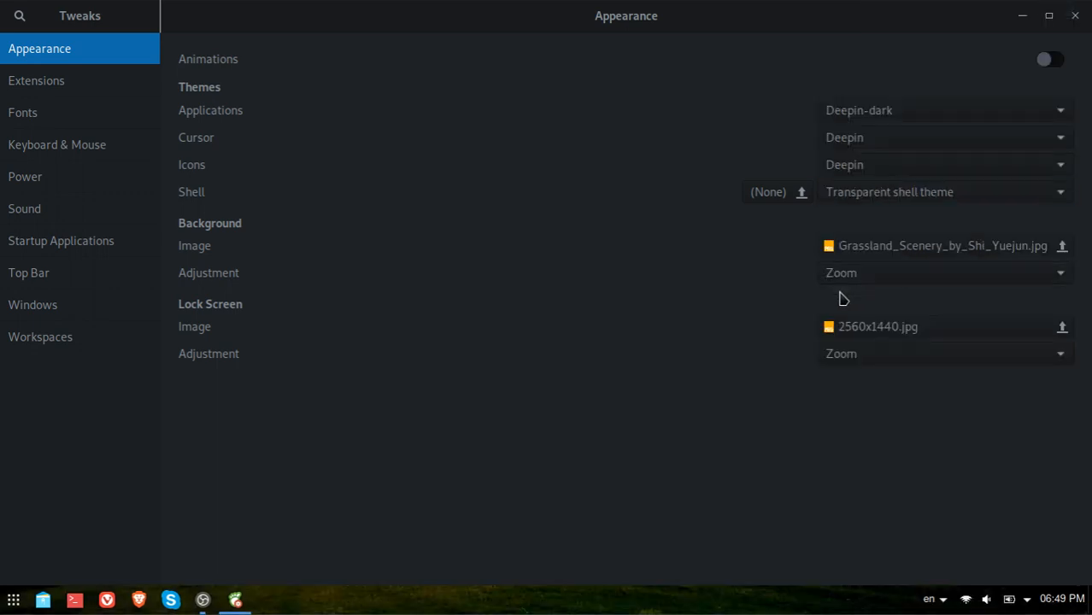
Step: View the applications menu in the transparent shell theme, then minimize Tweaks to reveal the desktop
click(7, 603)
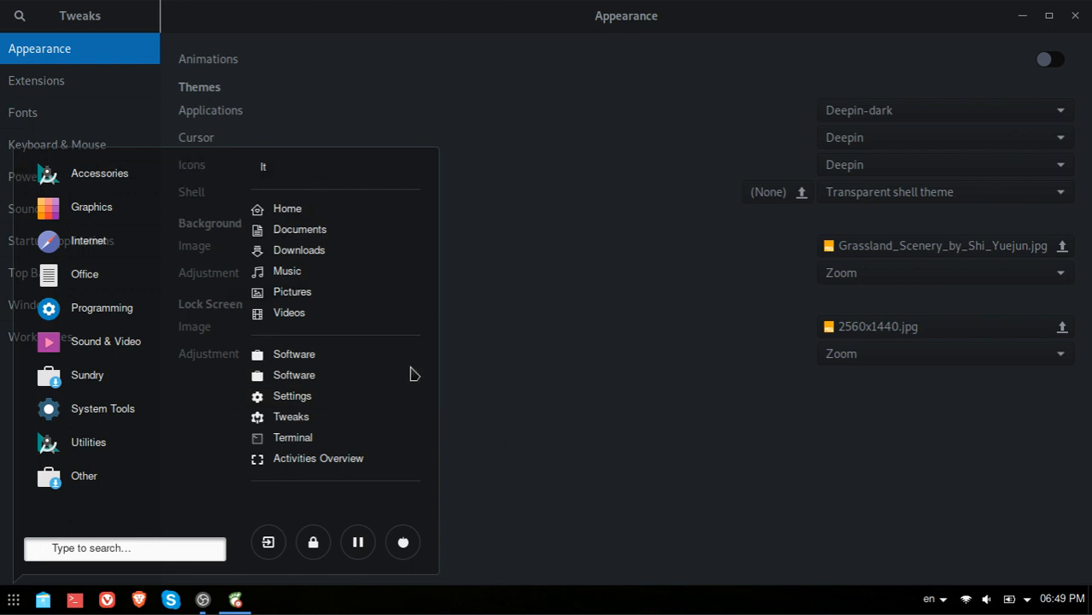
click(950, 490)
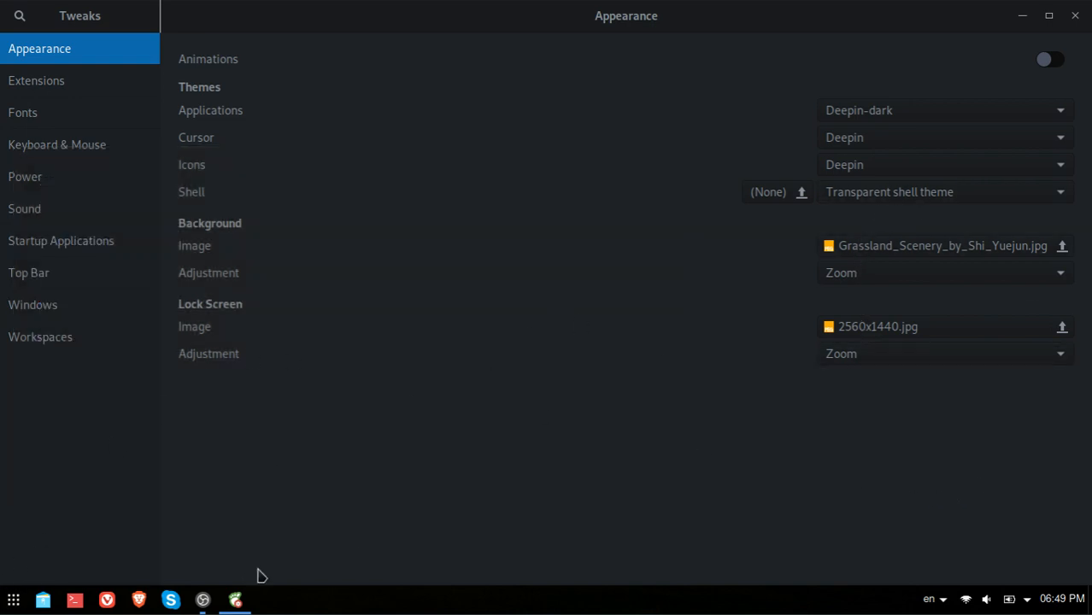
click(236, 603)
click(236, 602)
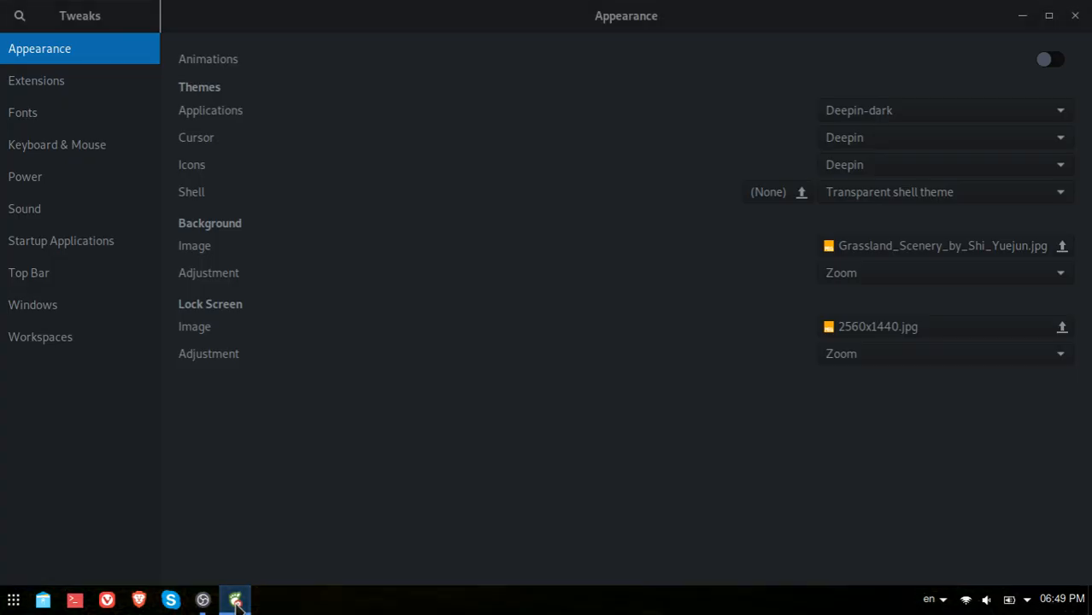
click(236, 602)
Step: Examine the transparent theme on the desktop's context menu, the keyboard layout menu and the calendar popup
right_click(274, 232)
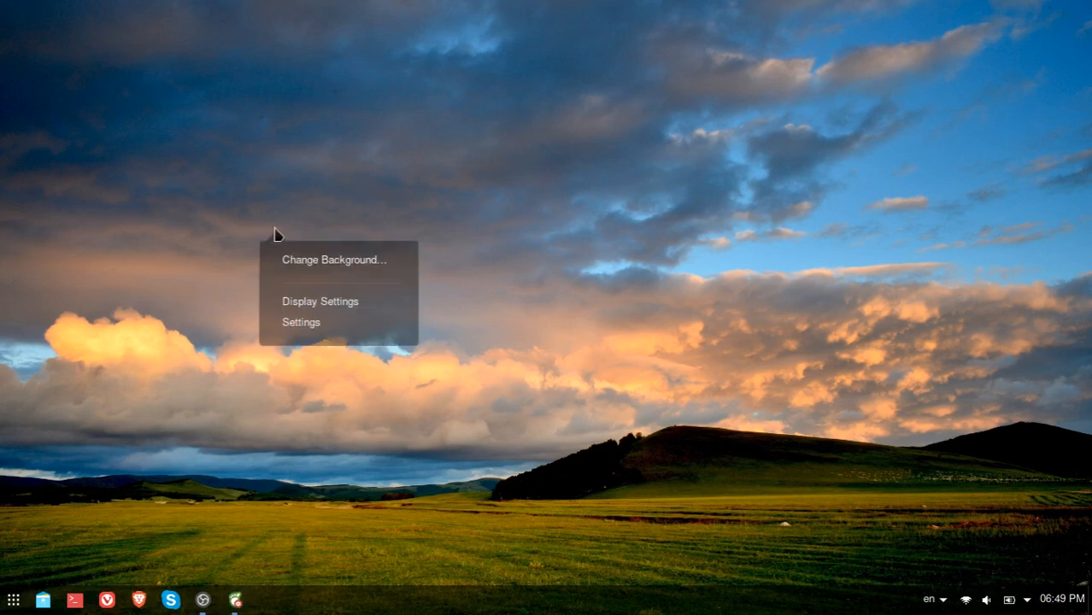
click(589, 339)
click(928, 607)
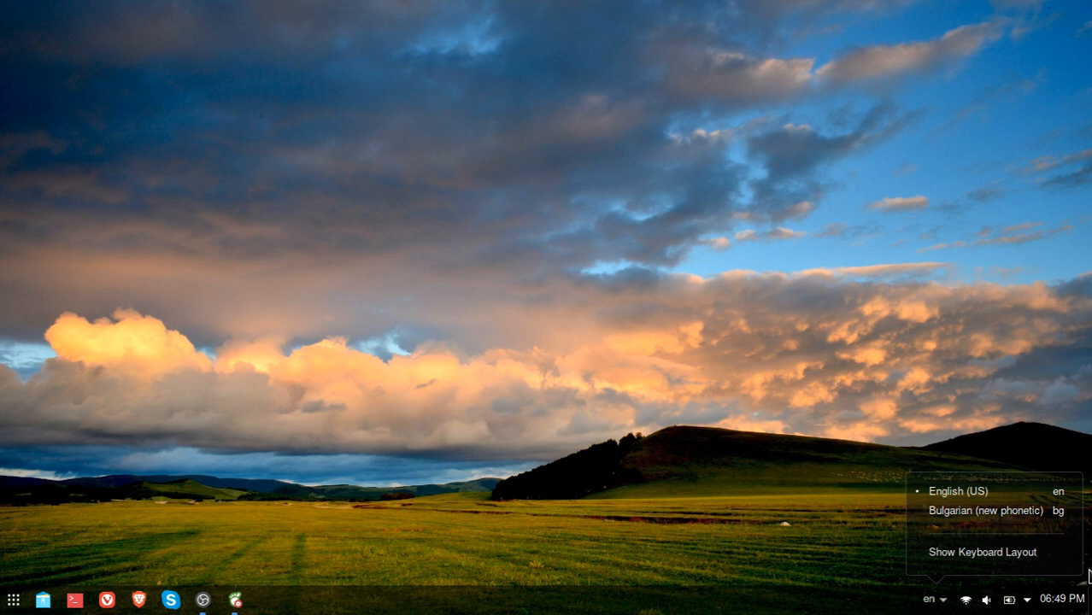
click(869, 370)
click(1076, 608)
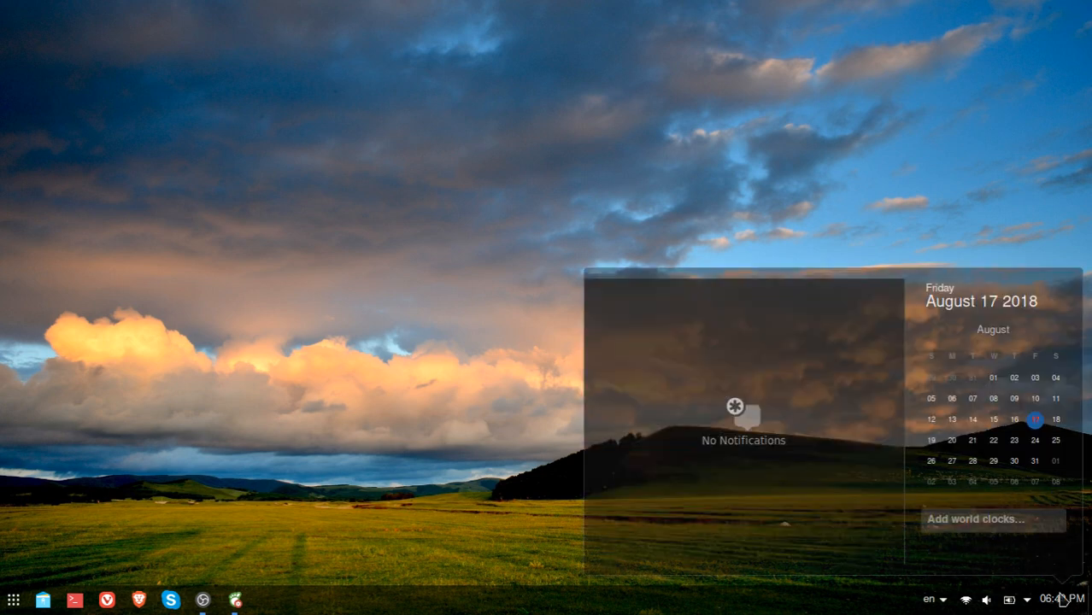
Step: Bring Tweaks back, set the Shell theme to Flat-Plat-Blue-light-compact and check the applications menu
click(378, 306)
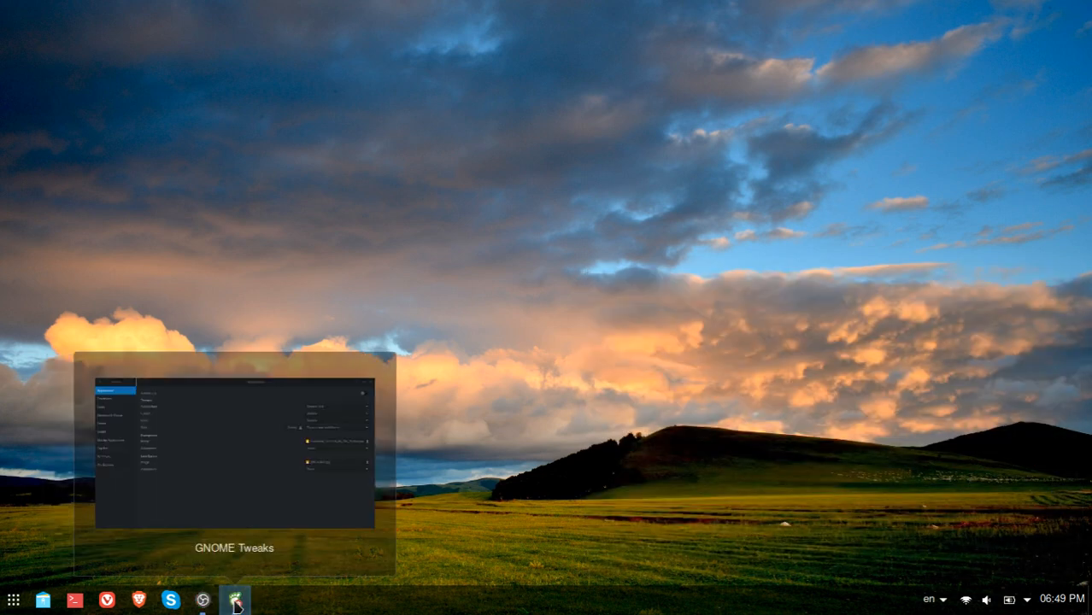
click(235, 599)
click(868, 199)
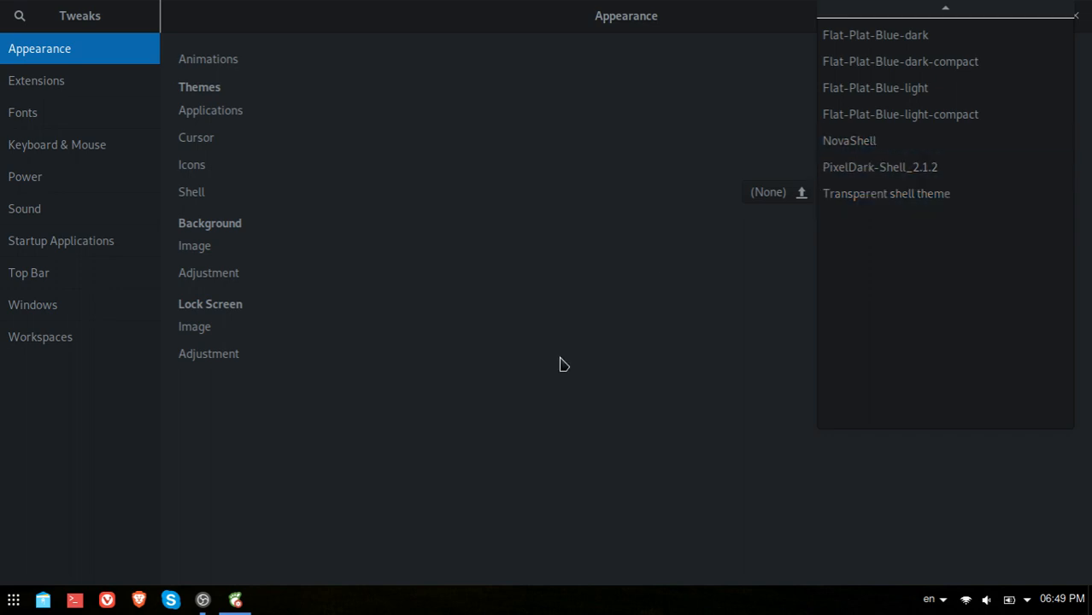
click(899, 118)
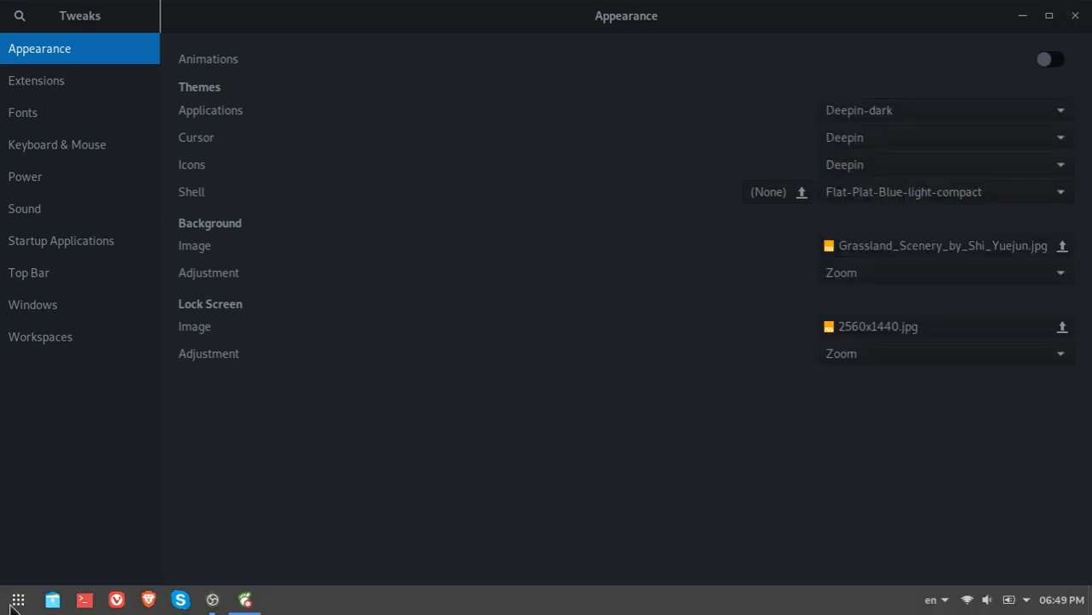
click(12, 609)
click(12, 609)
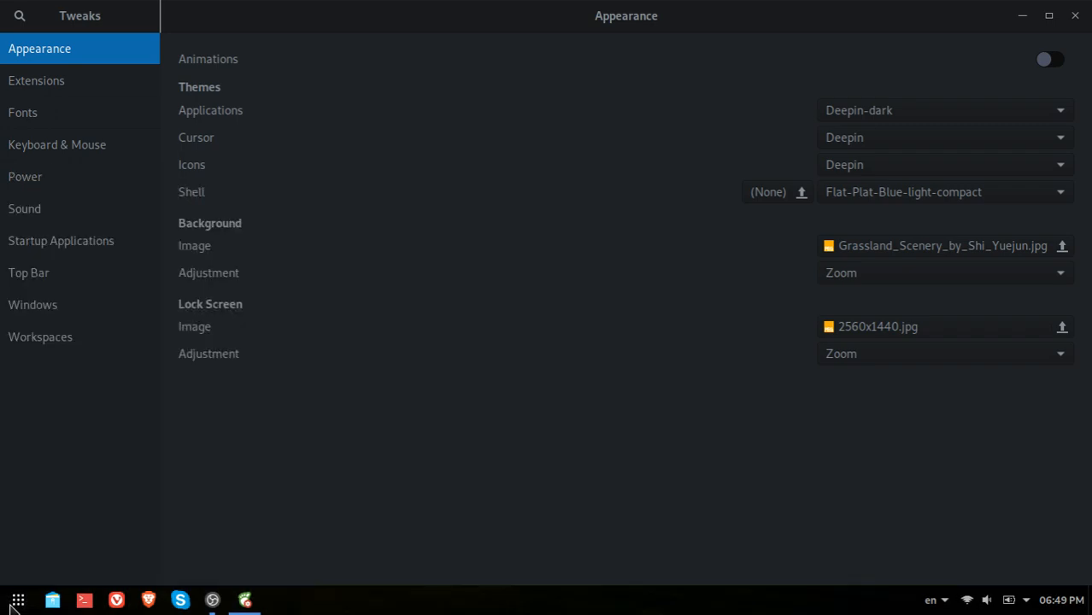
Step: Switch Tweaks to its Extensions list and minimize the window to reveal the desktop
click(46, 77)
click(249, 602)
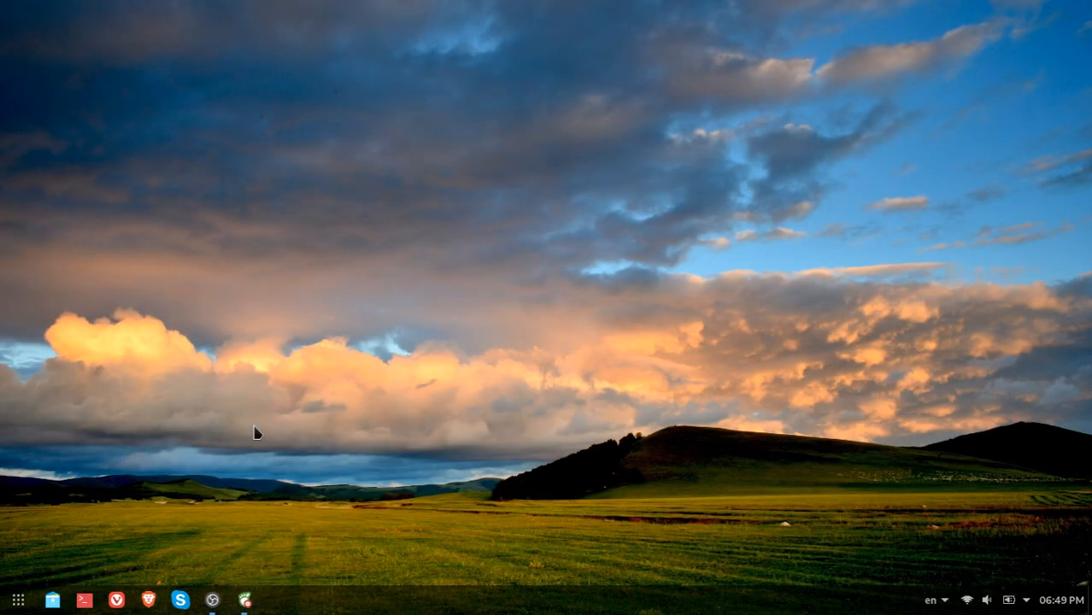
Step: Search the applications menu for brave, clear the search text and close the menu
click(15, 602)
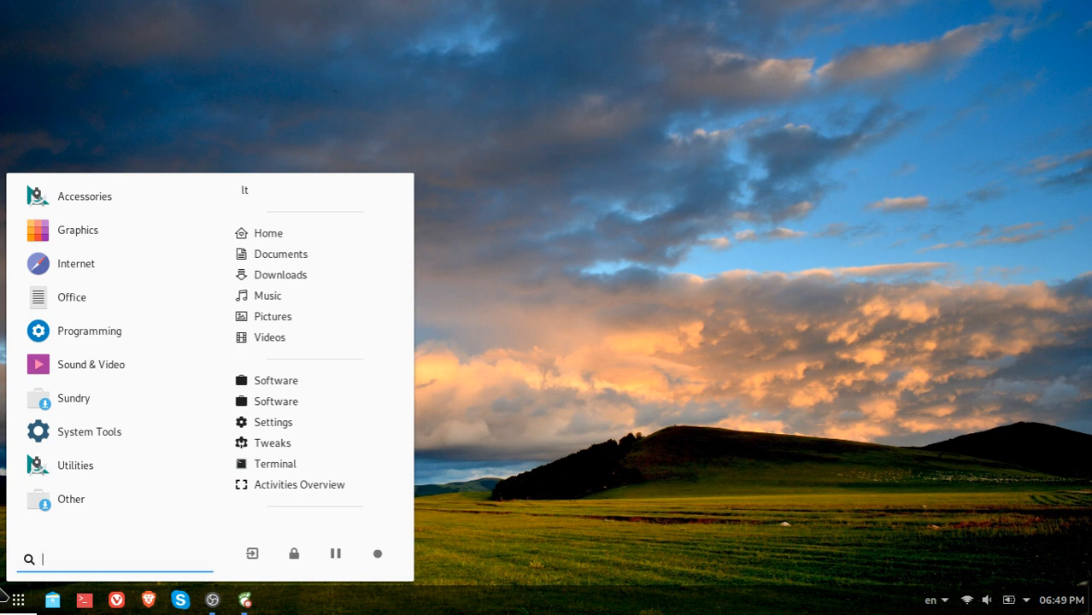
text(brave)
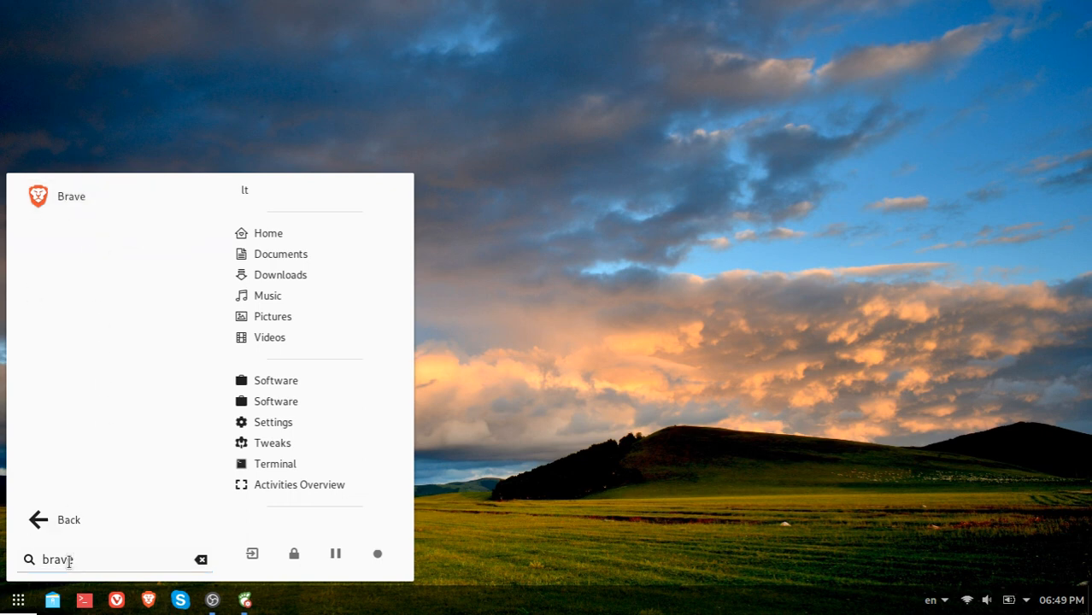
drag(85, 560, 7, 562)
key(BackSpace)
click(682, 382)
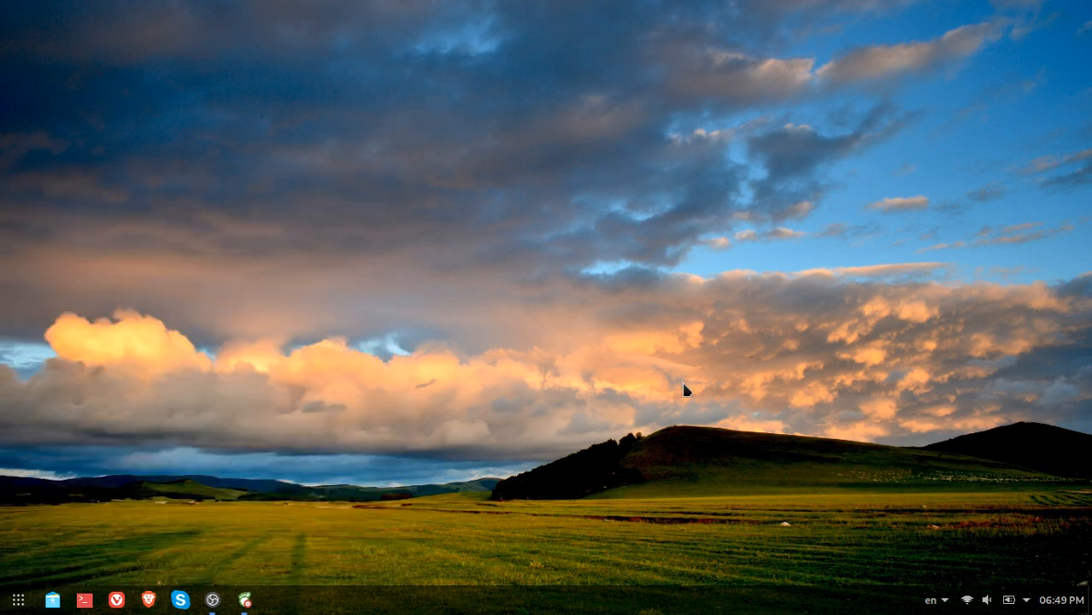
Step: Search for brave in the Activities overview and return to the desktop
key(super)
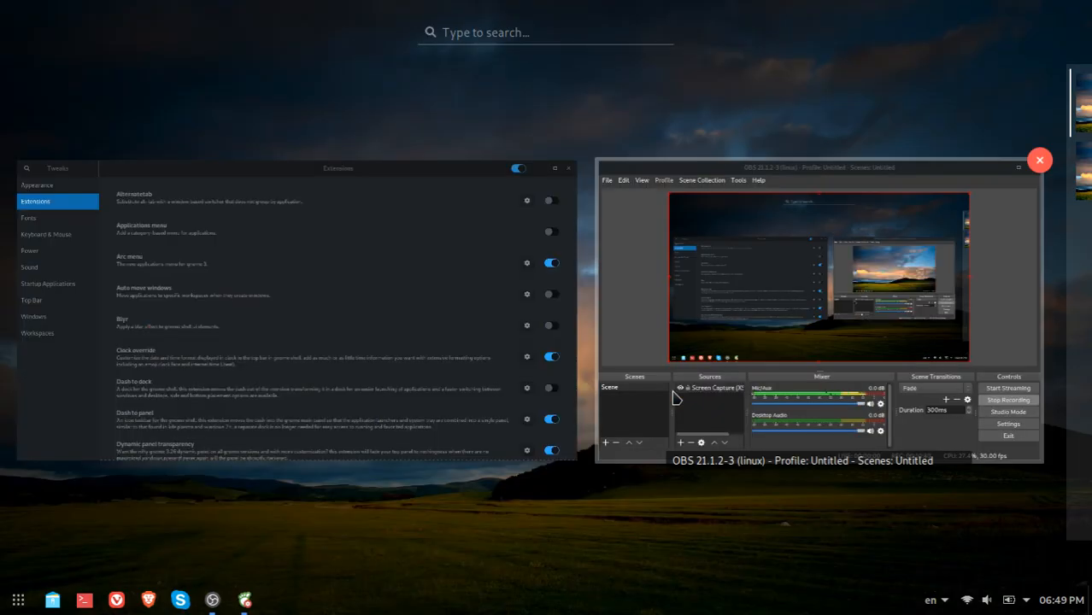
click(456, 35)
text(m)
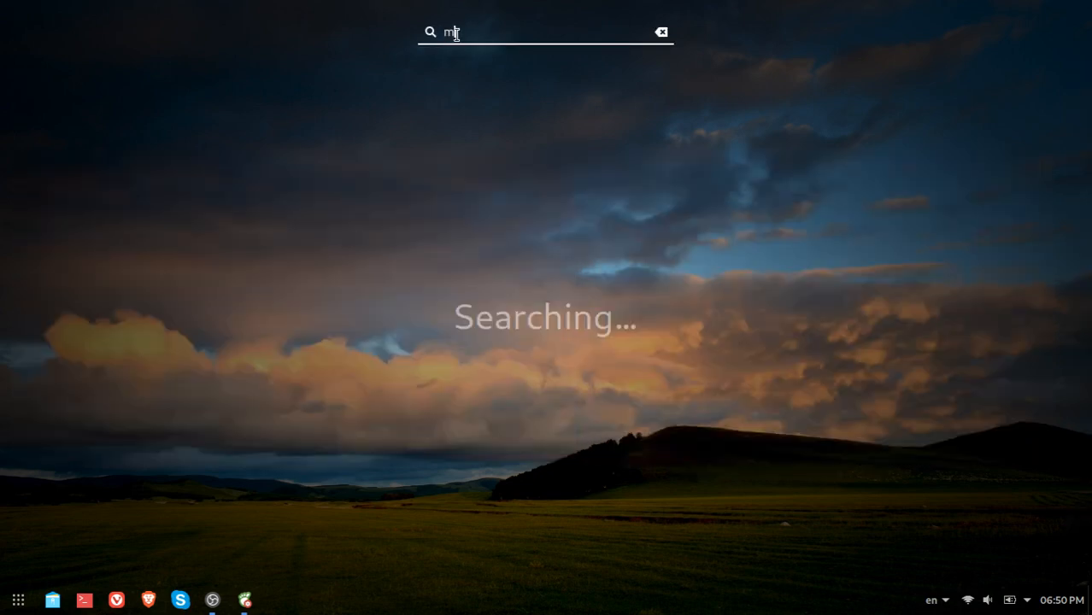
text(rave)
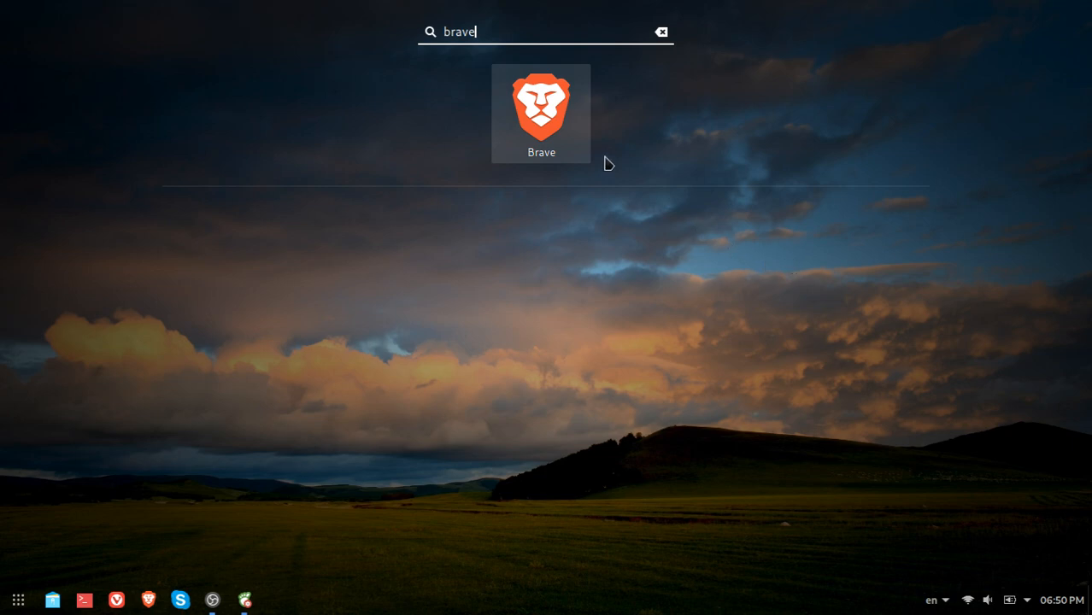
key(super)
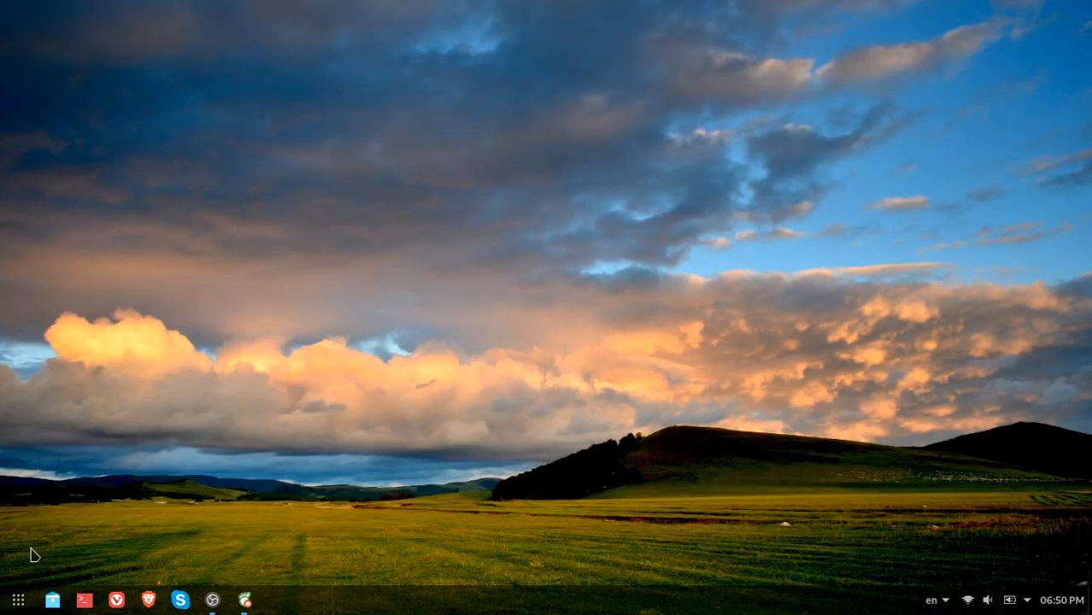
Step: Examine the categories, folders and system shortcuts in the light-themed applications menu, and close it
click(16, 601)
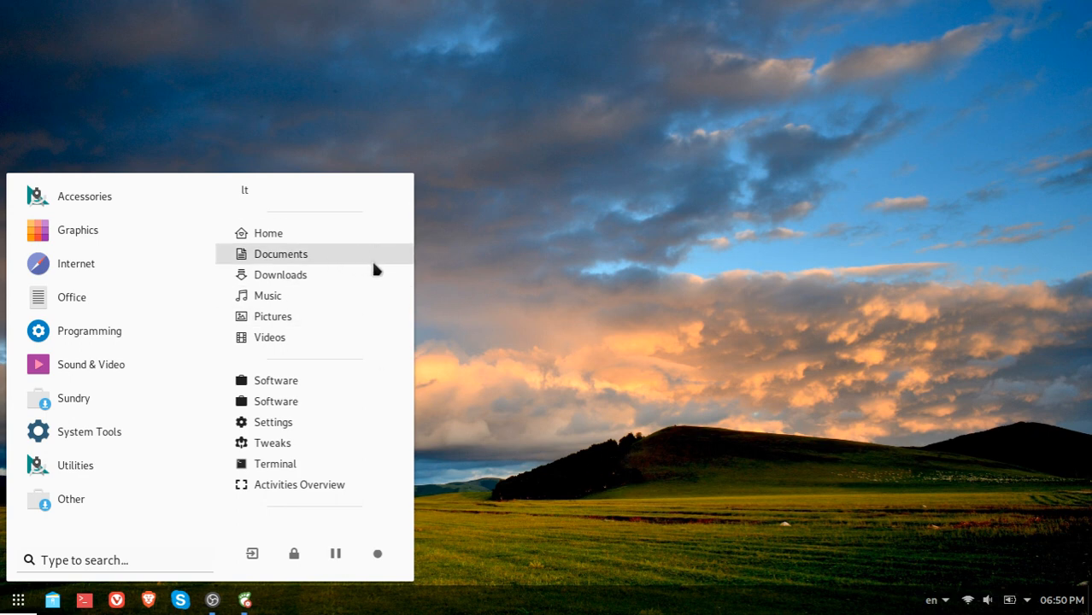
click(469, 291)
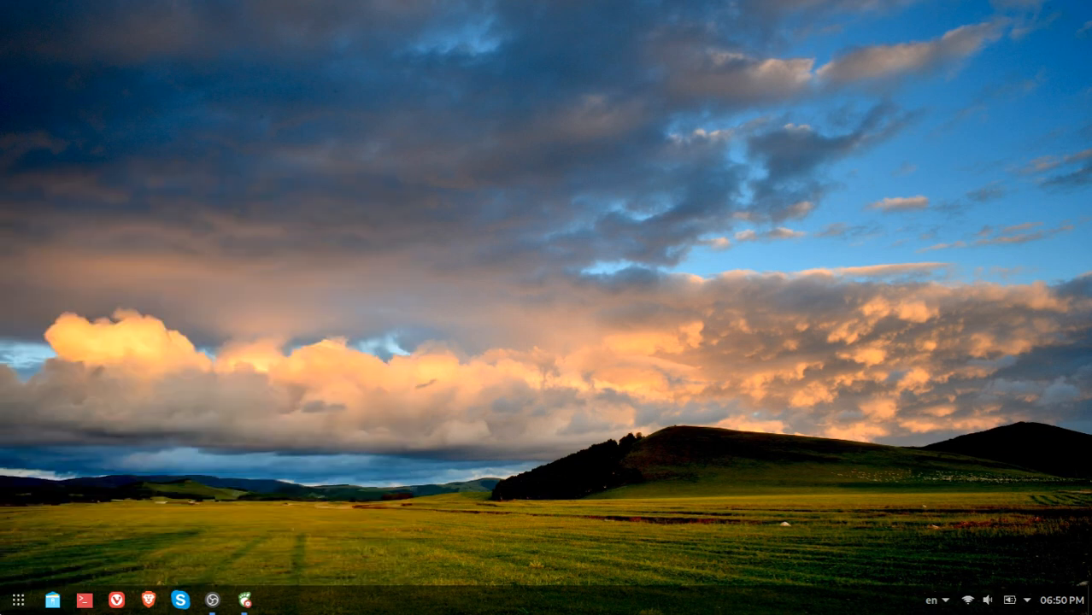
click(14, 607)
click(14, 607)
Step: Repeat the brave search in the Activities overview and go back to the Extensions list in Tweaks
key(super)
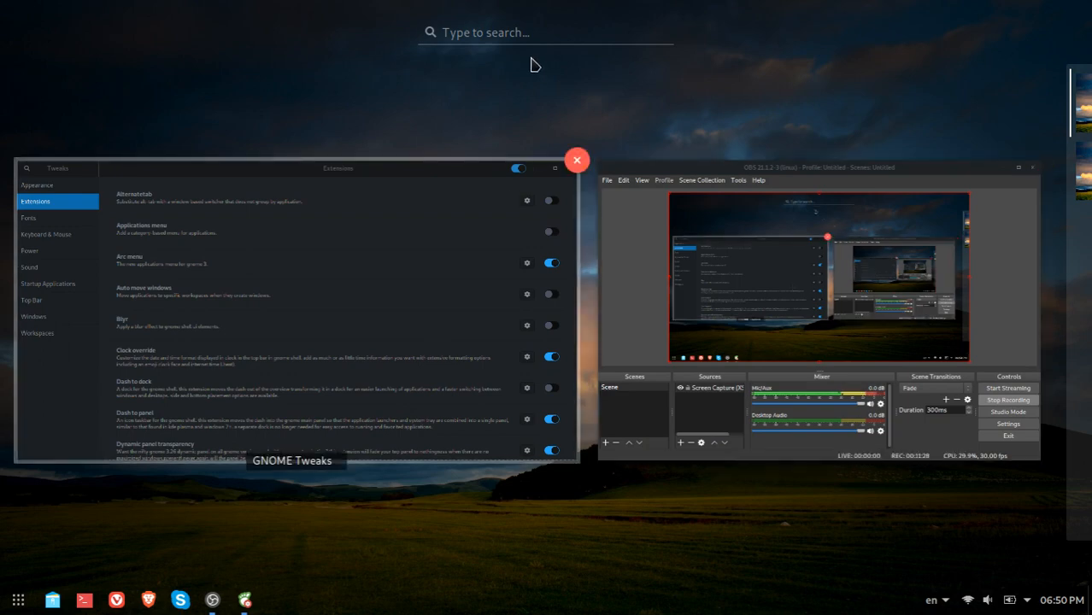
click(511, 32)
text(brave)
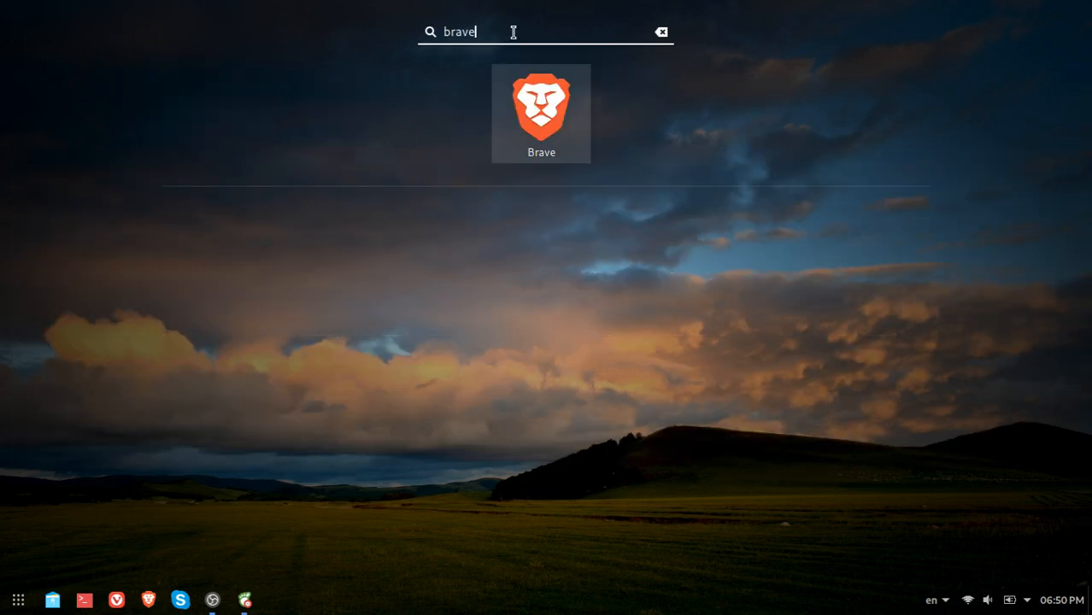
key(super)
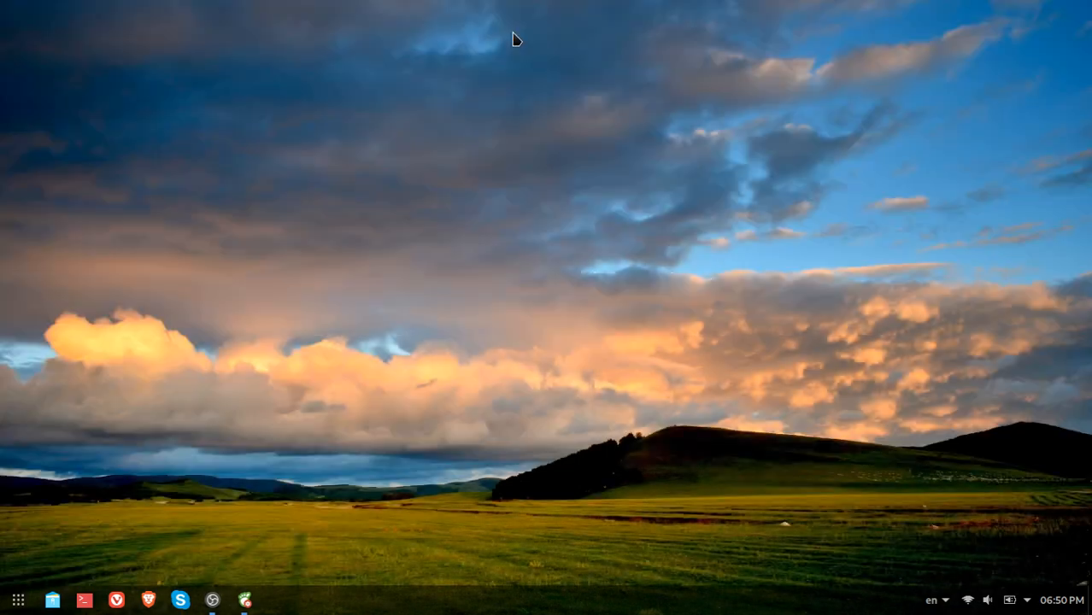
click(245, 600)
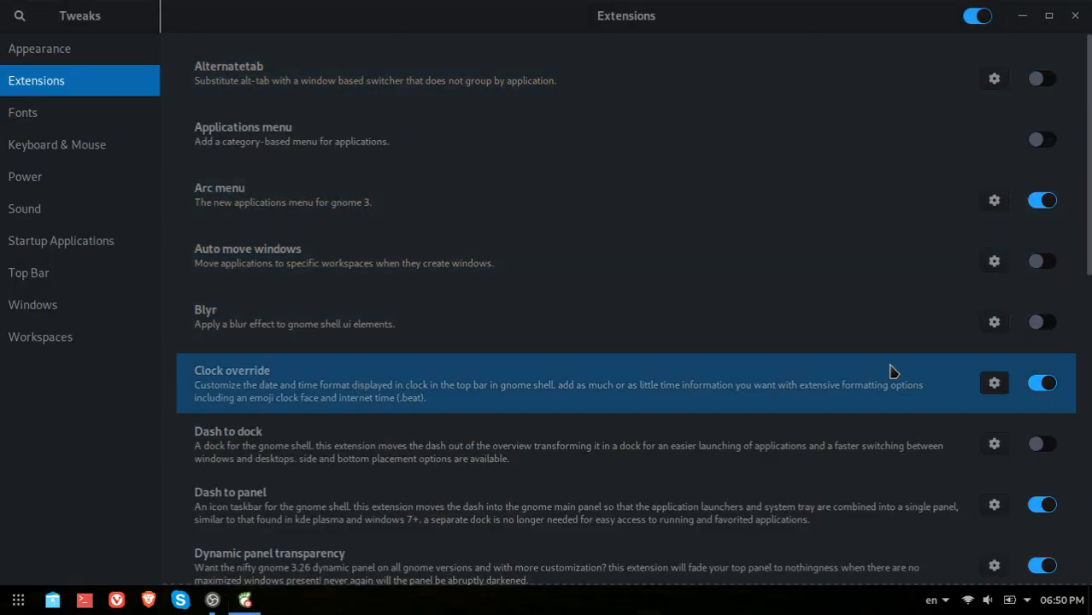
Step: Turn the Clock override extension off and on twice to compare the panel clock, leaving it enabled
click(1042, 384)
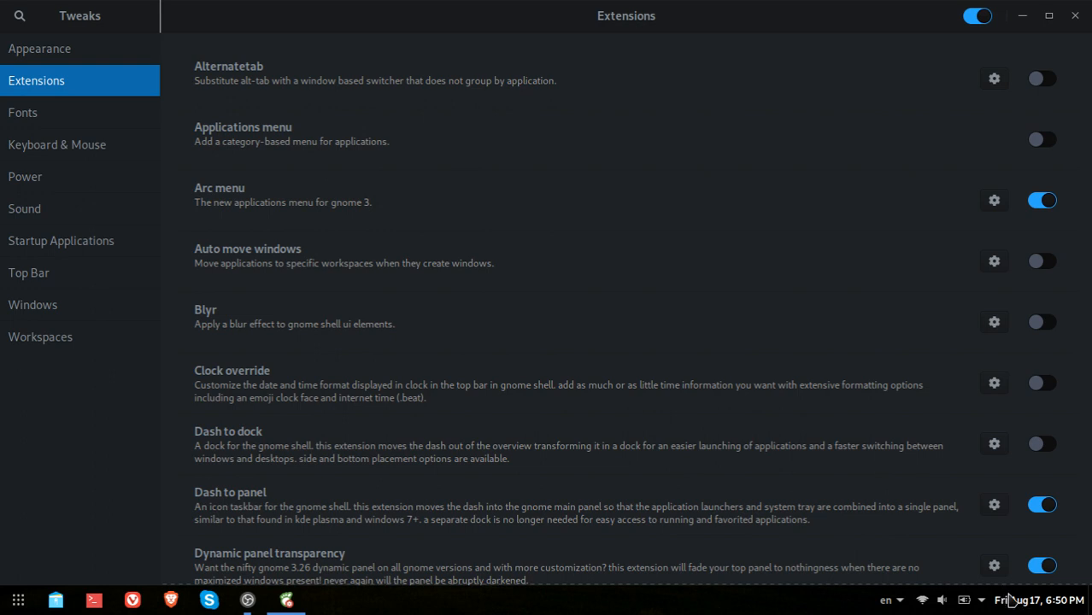
click(1050, 384)
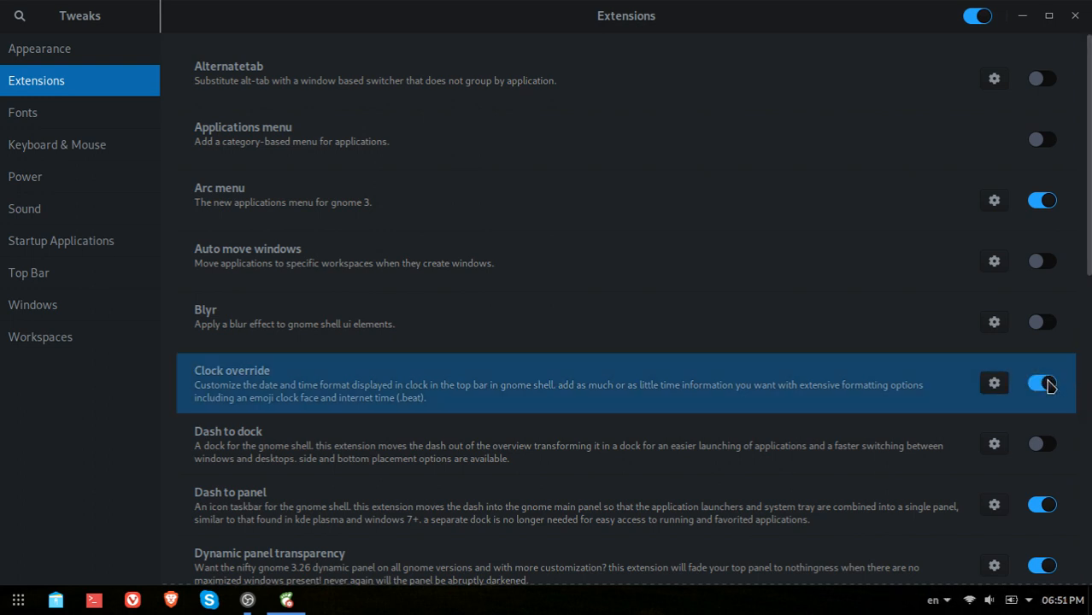
click(1050, 384)
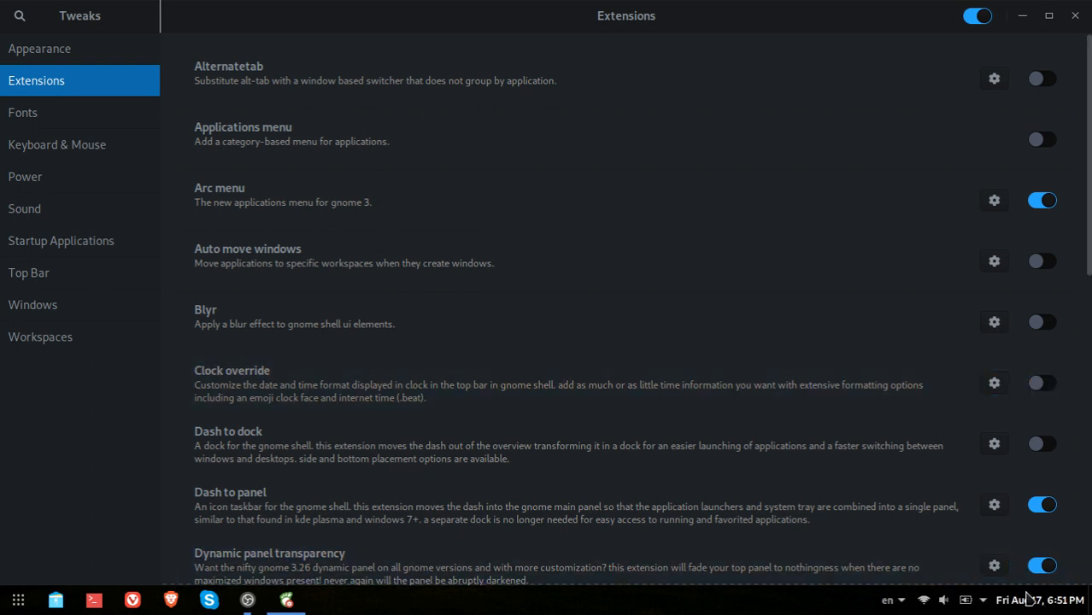
click(1050, 391)
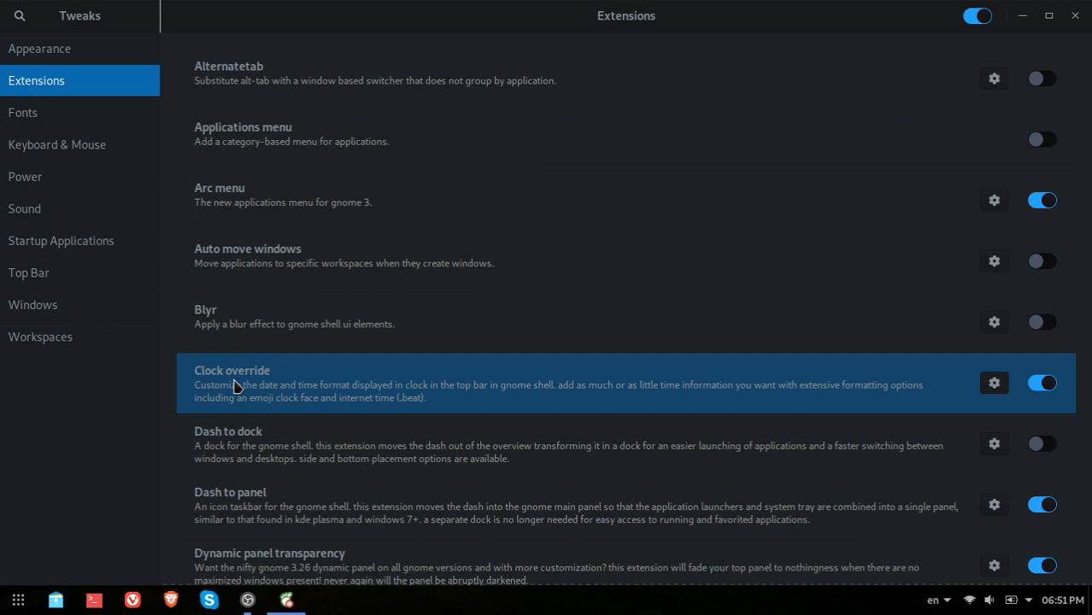
Step: In the Clock override settings, append Hello to the text displayed instead of the clock
click(993, 384)
click(743, 172)
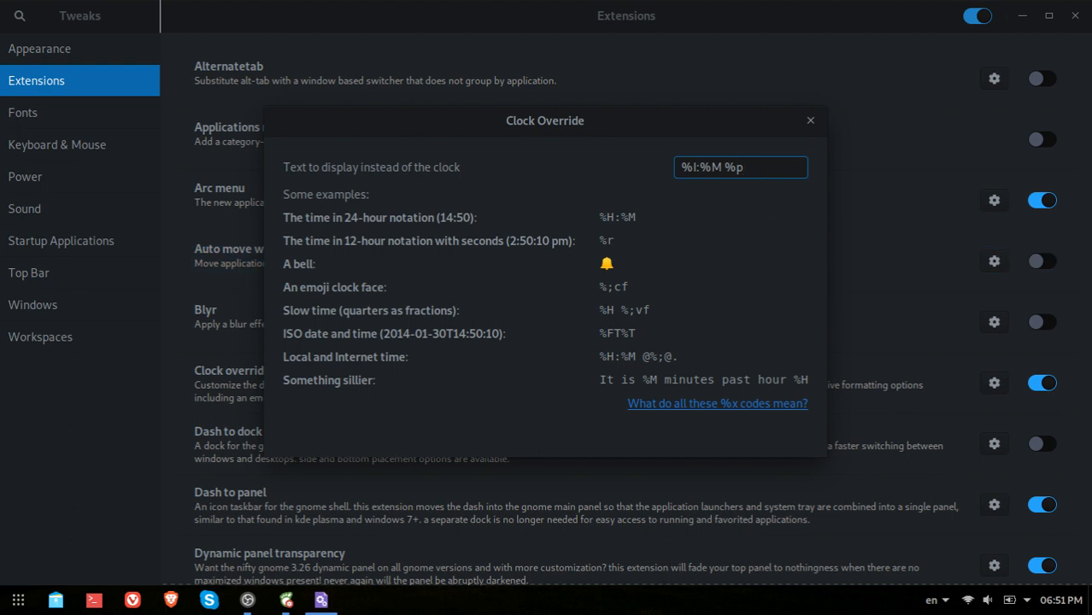
text(ello)
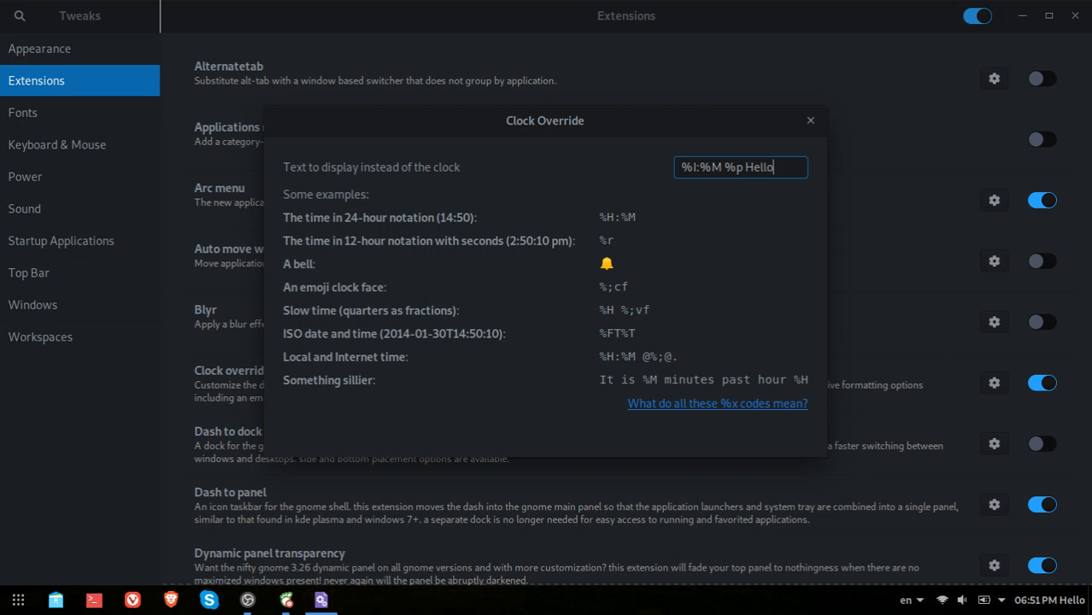
Step: Delete Hello from the clock text so it reads %I:%M %p, and close the Clock override settings
key(BackSpace)
key(BackSpace)
key(BackSpace)
key(BackSpace)
key(BackSpace)
key(BackSpace)
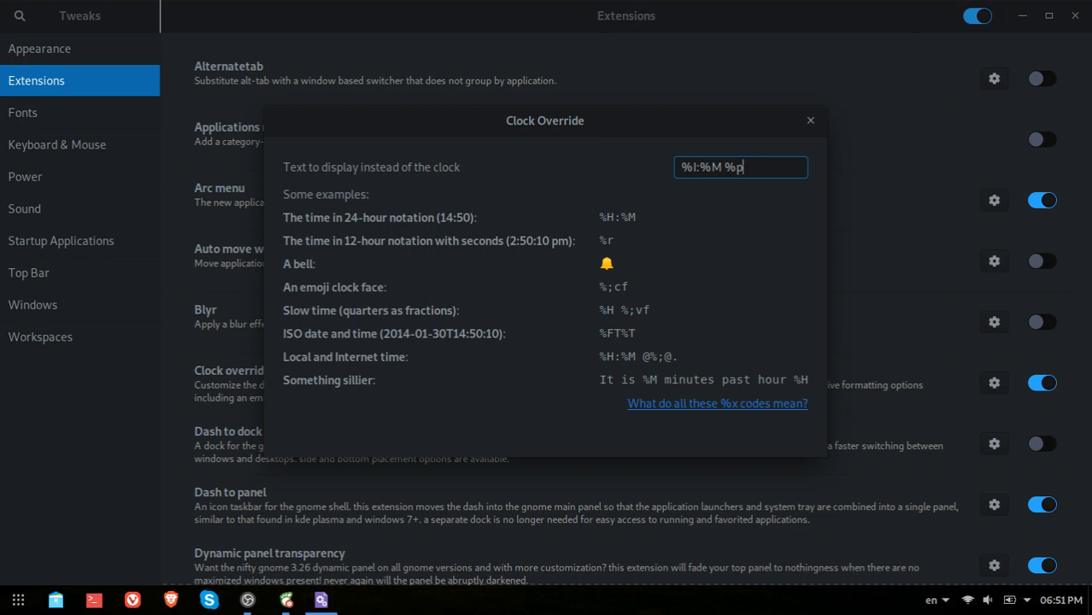
drag(757, 167, 672, 169)
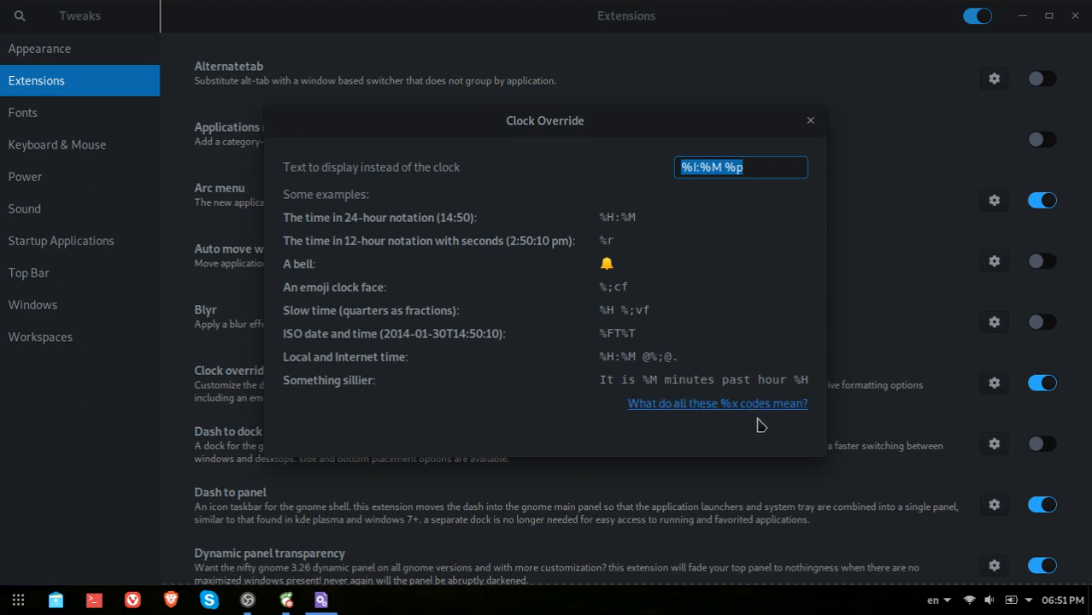
click(756, 167)
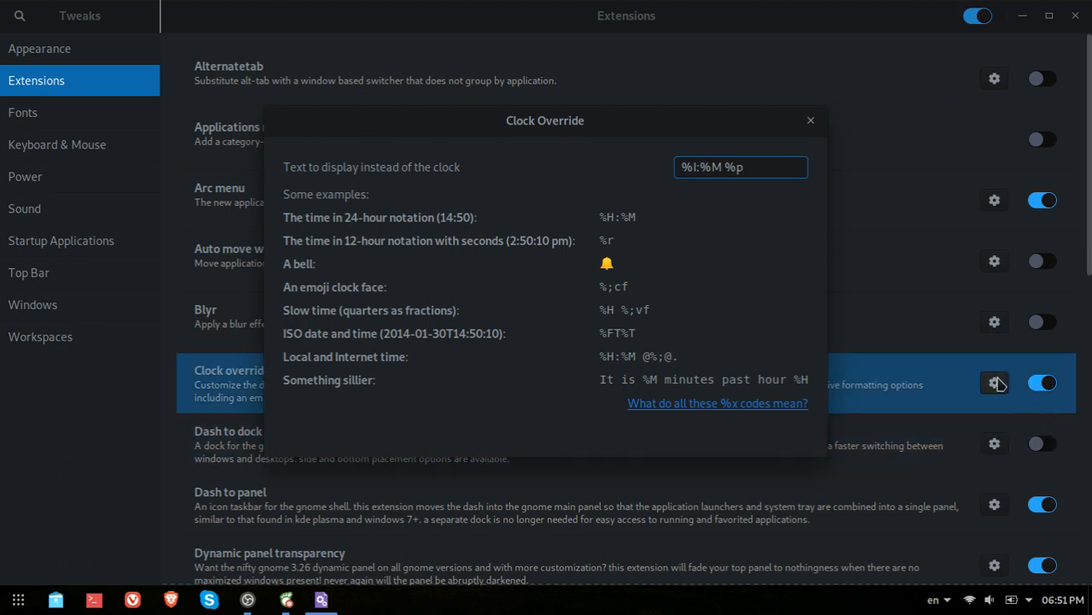
click(810, 127)
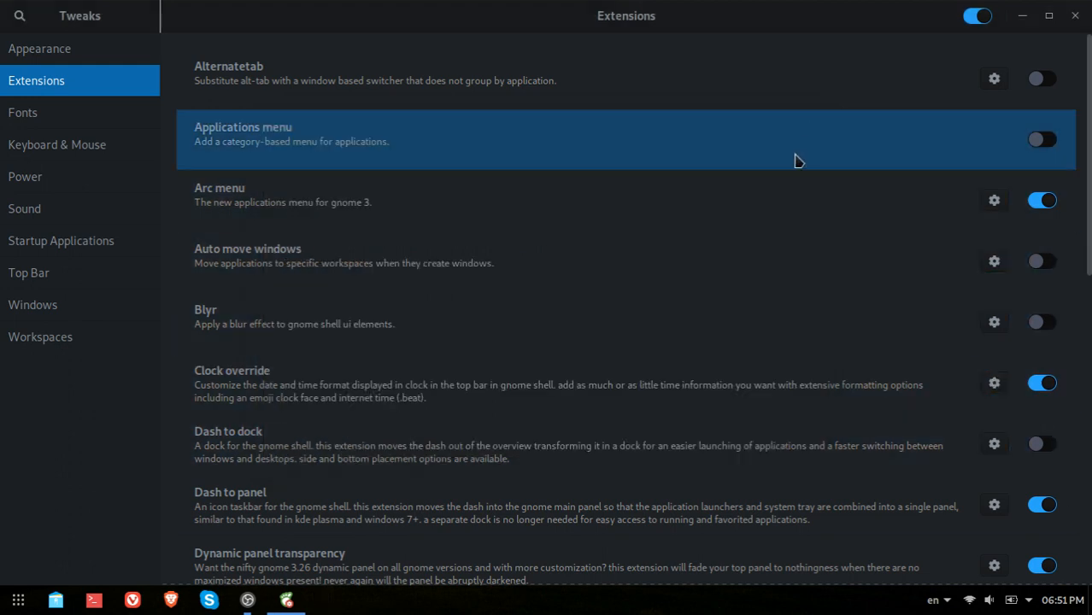
Step: Disable the Dash to panel extension and inspect the Tweaks app menu and applications menu in the default top bar
drag(1089, 171, 1089, 213)
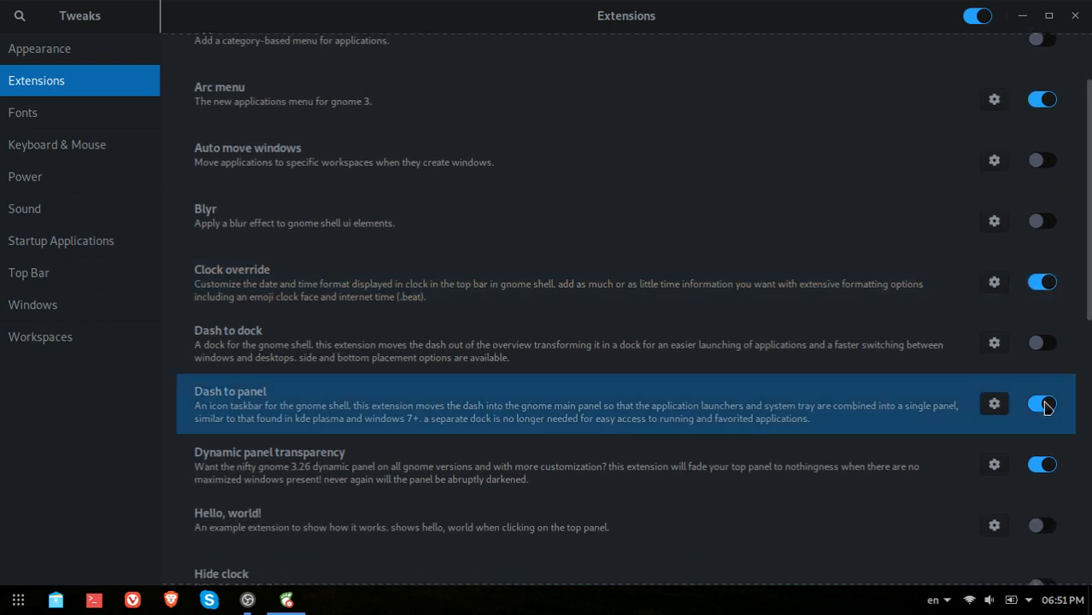
click(1042, 405)
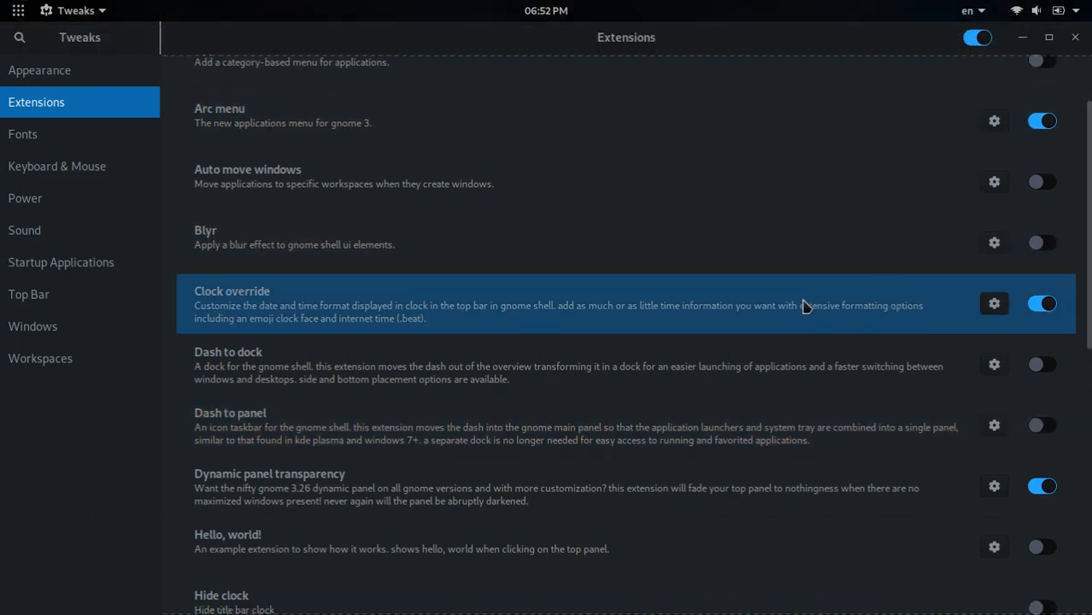
click(76, 11)
click(75, 10)
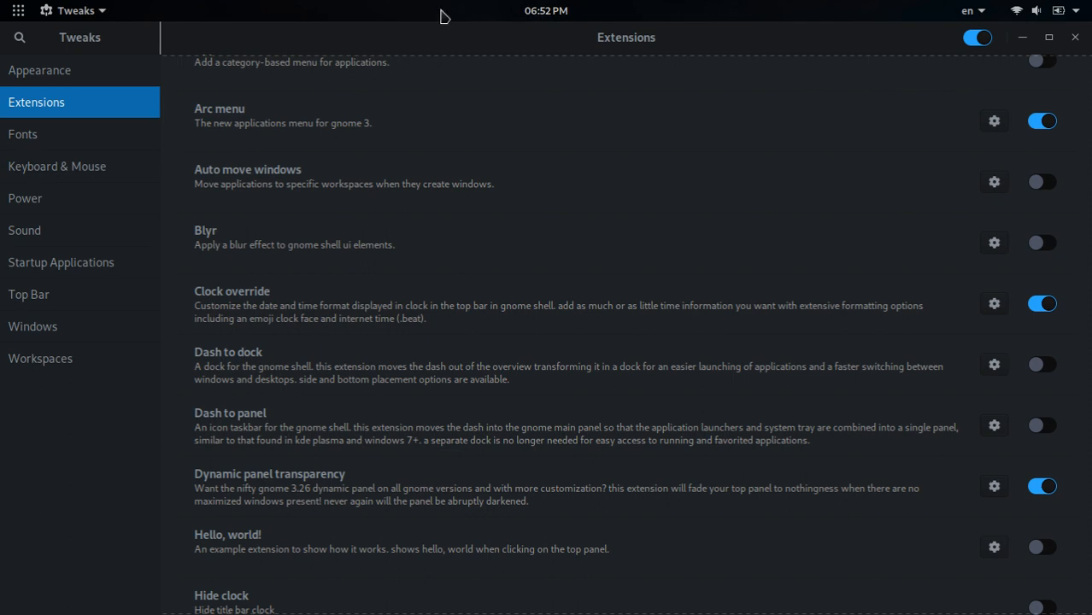
click(18, 10)
click(19, 12)
click(94, 15)
click(94, 14)
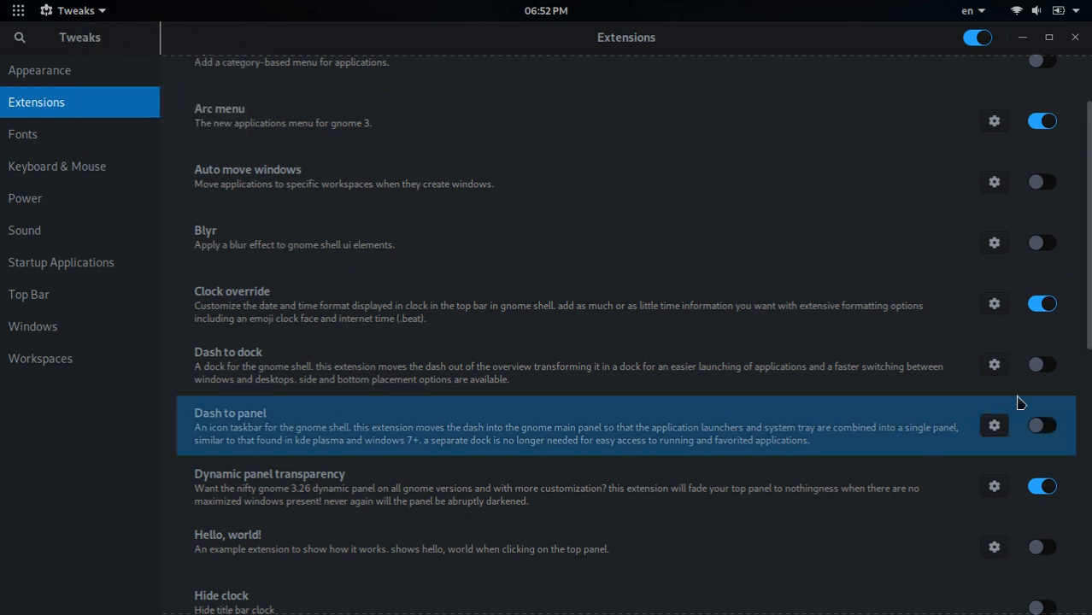
Step: View the applications menu once more and disable the Arc menu extension
click(12, 12)
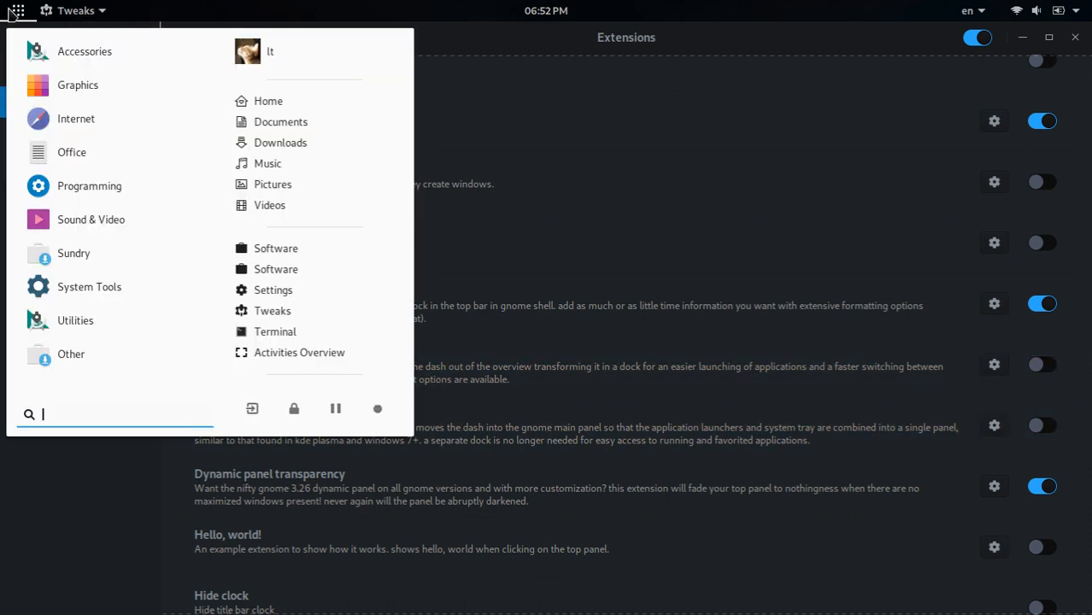
click(16, 11)
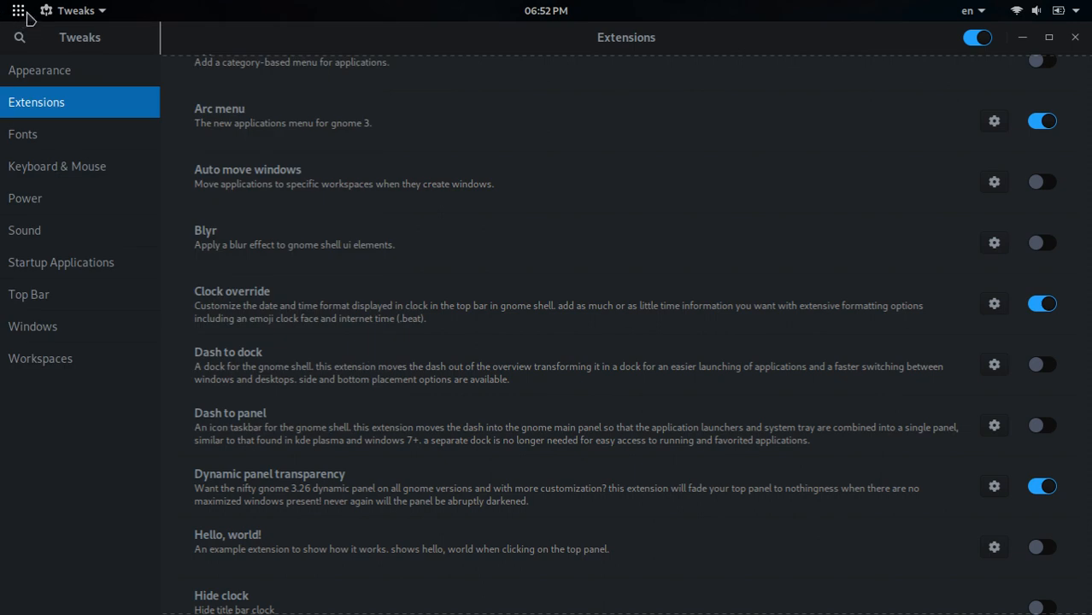
click(1043, 123)
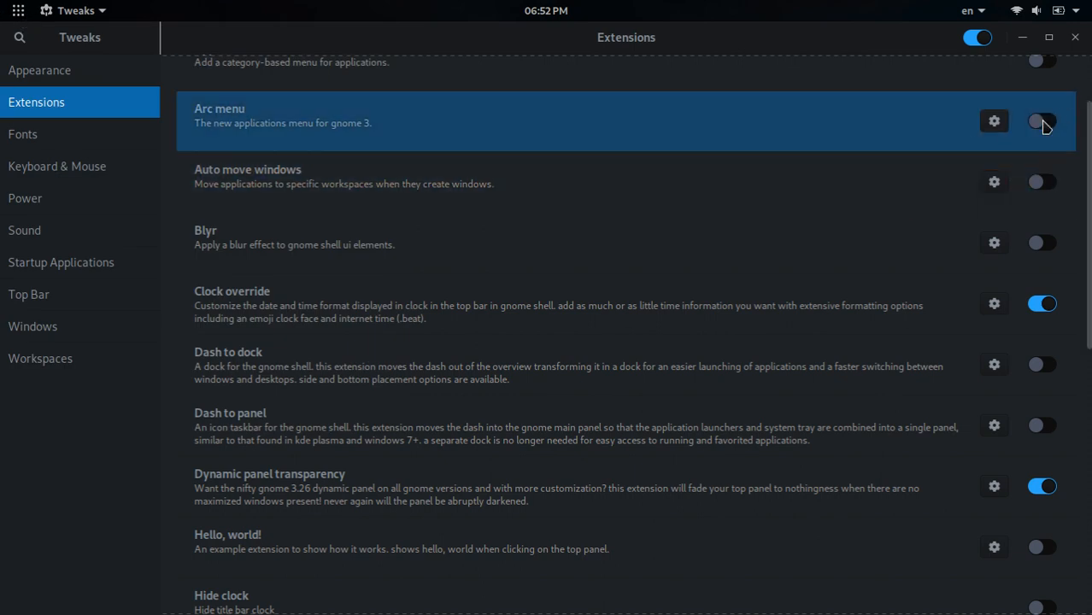
Step: View the default Activities overview and close it, and re-enable the Arc menu and Dash to panel extensions
click(19, 13)
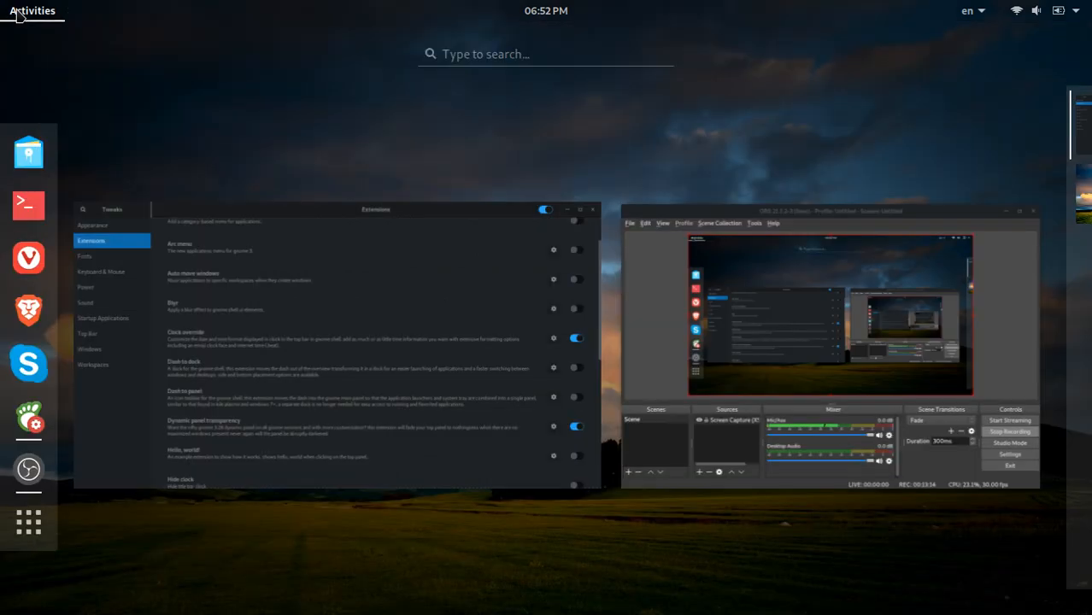
click(17, 16)
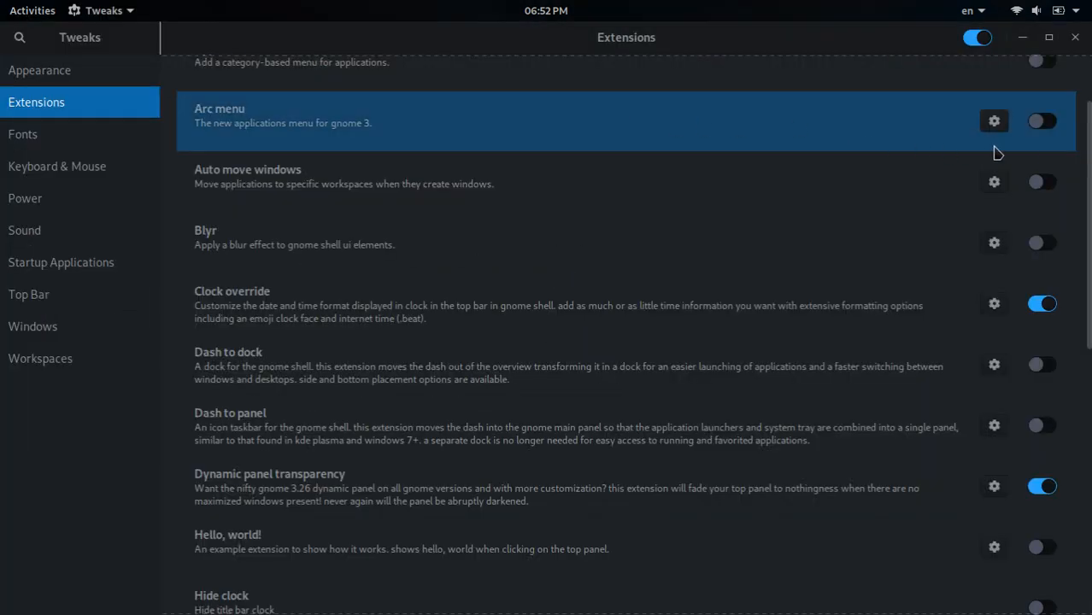
click(1043, 123)
click(1046, 425)
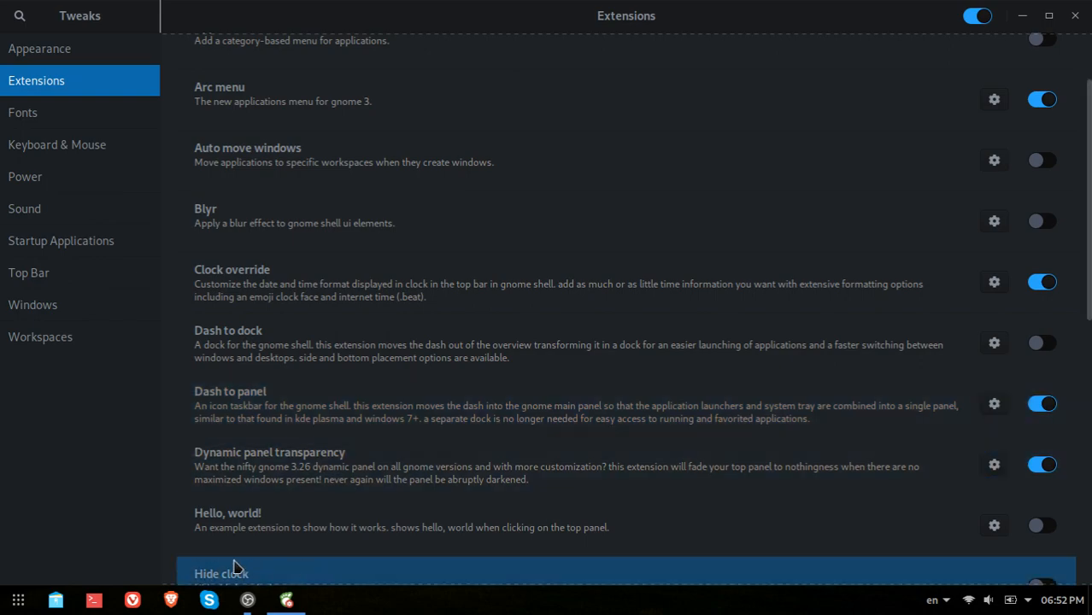
Step: Hide and restore the Tweaks window from the panel, and examine Dash to panel's position and running indicator options
click(285, 598)
click(286, 598)
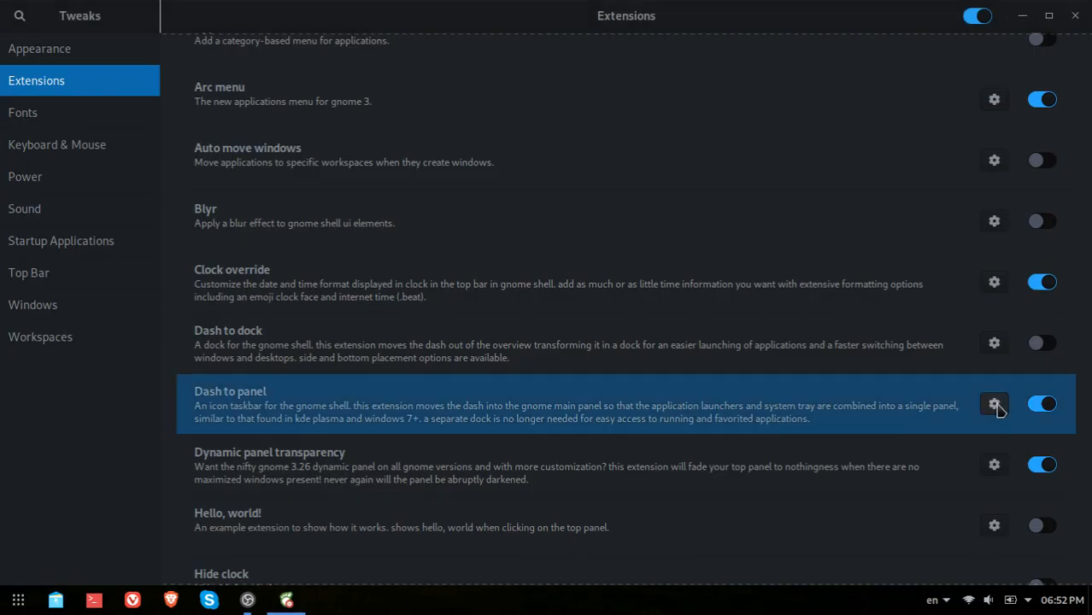
click(994, 404)
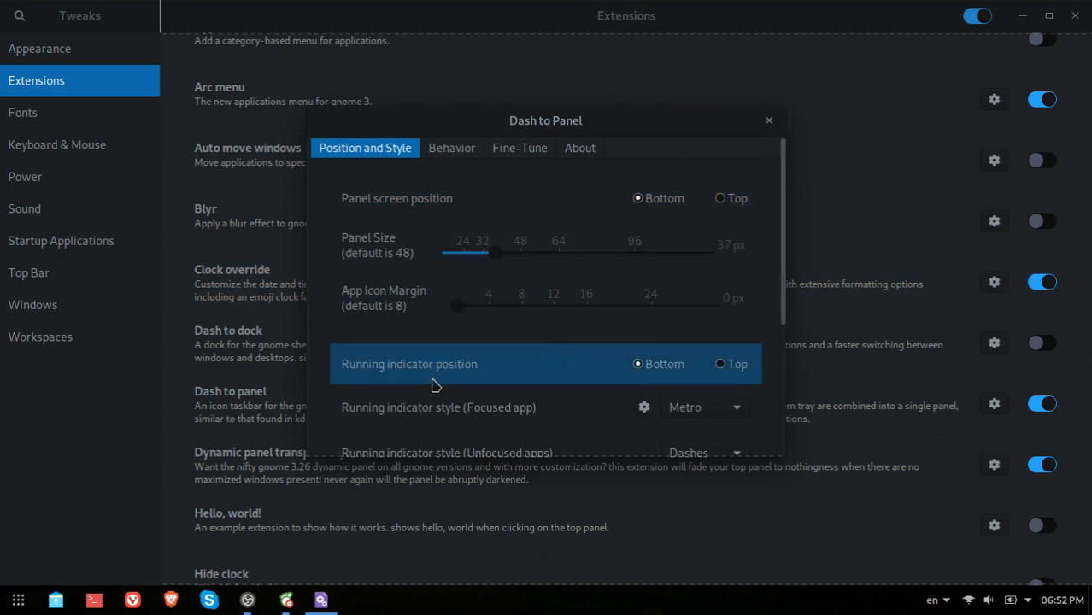
mouse_move(320, 600)
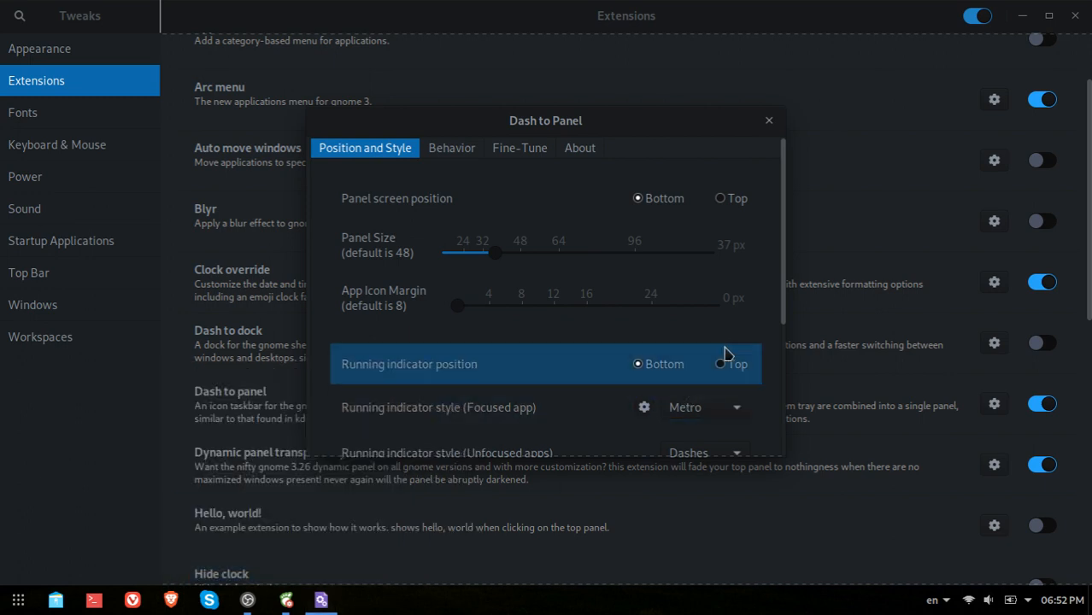
drag(783, 283, 727, 319)
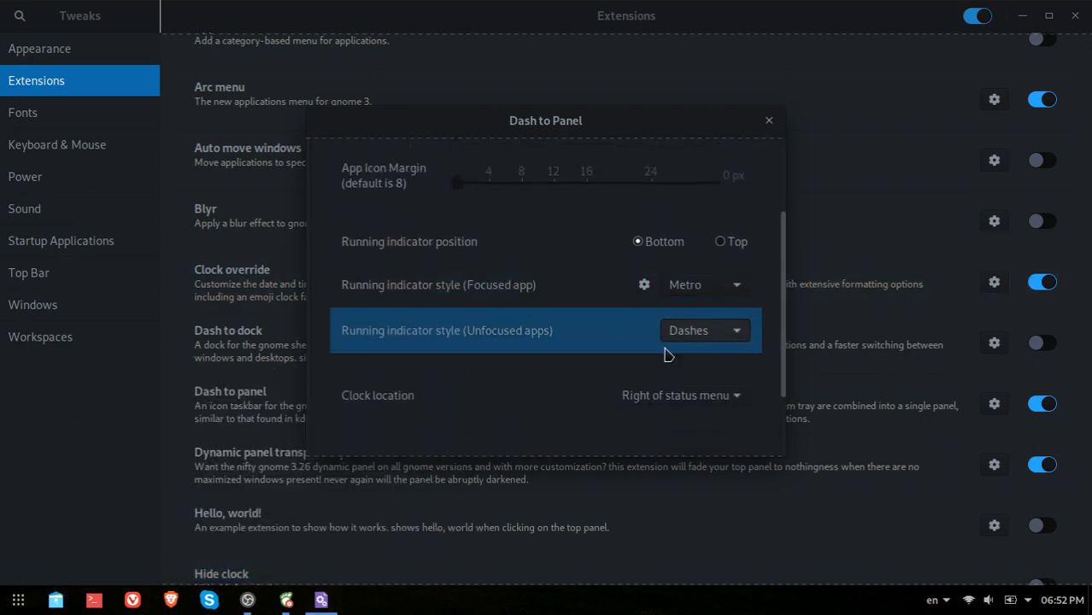
mouse_move(346, 610)
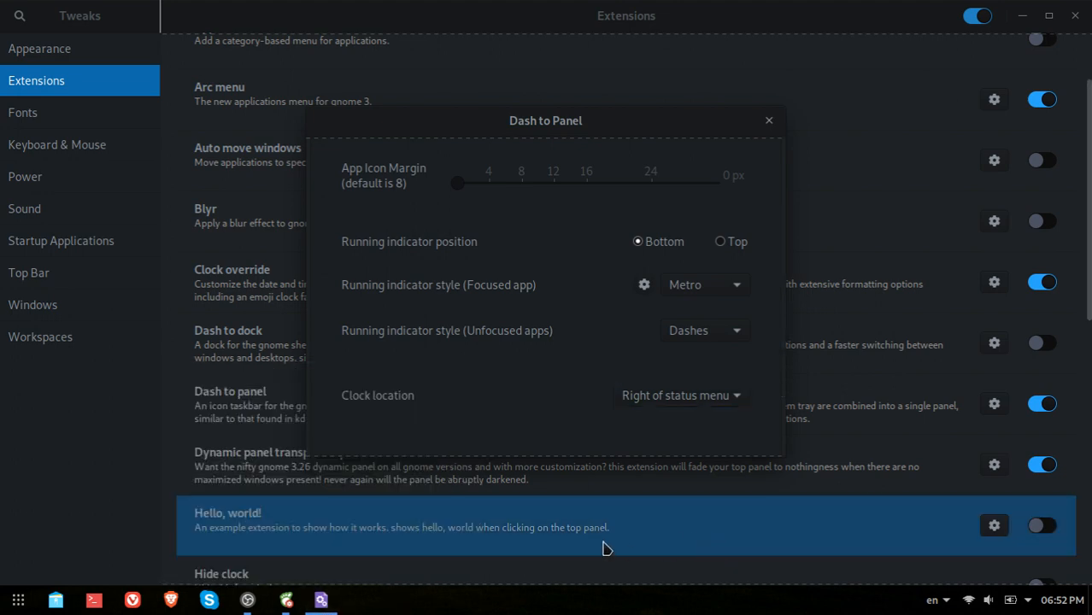
mouse_move(281, 607)
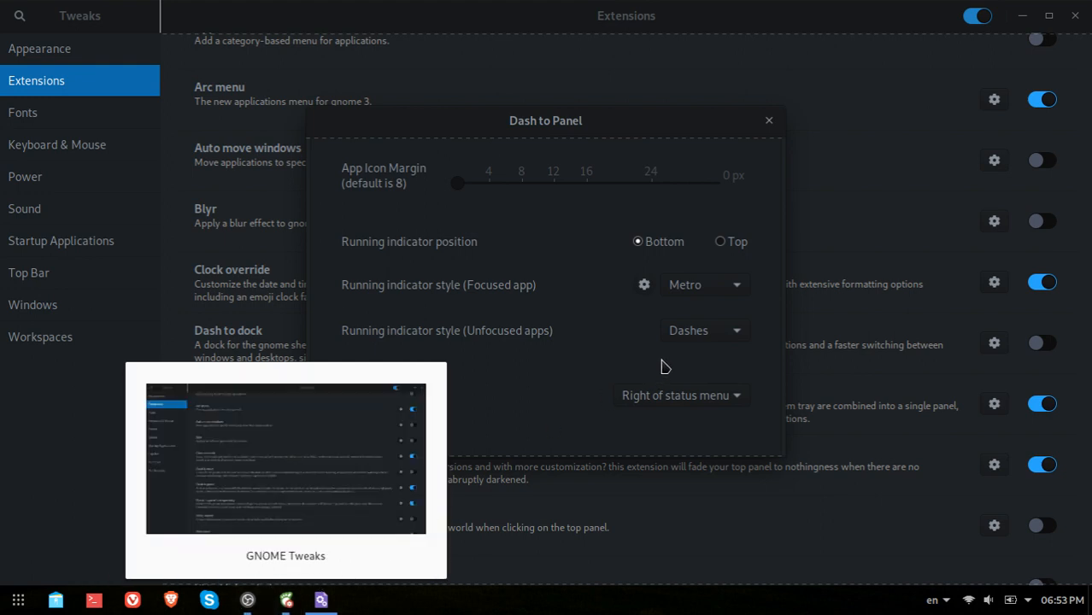
click(643, 285)
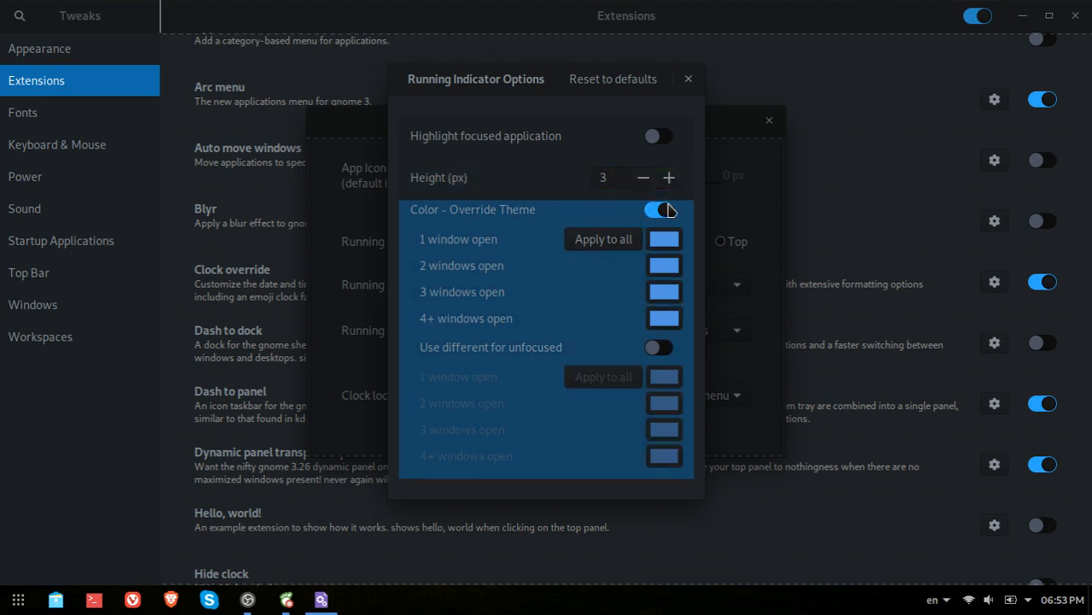
click(688, 79)
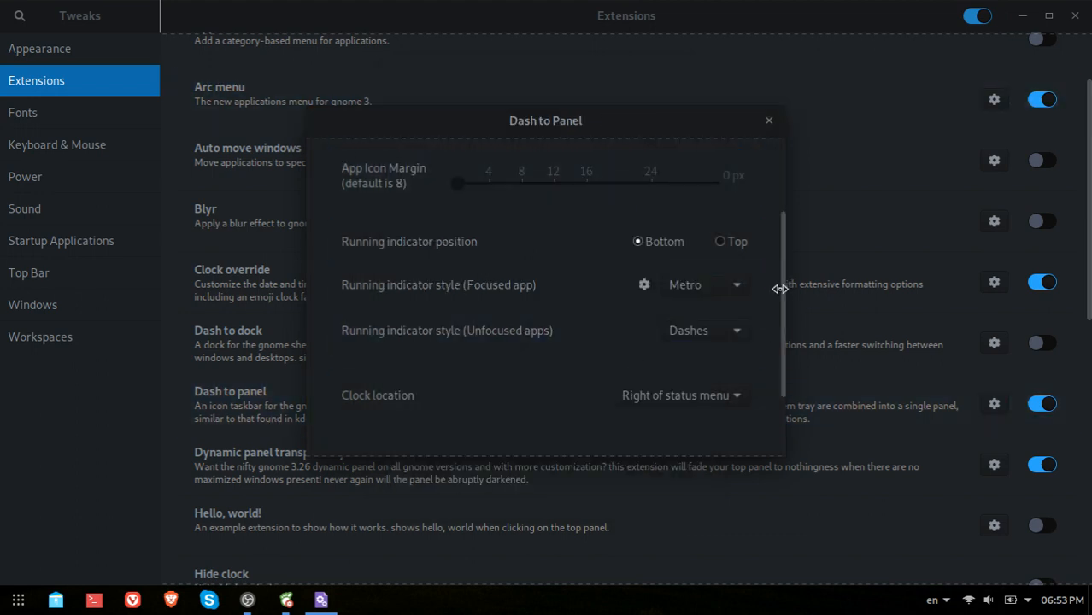
Step: Examine the Clock location choices in the Dash to panel settings without changing the current one
drag(780, 288, 804, 395)
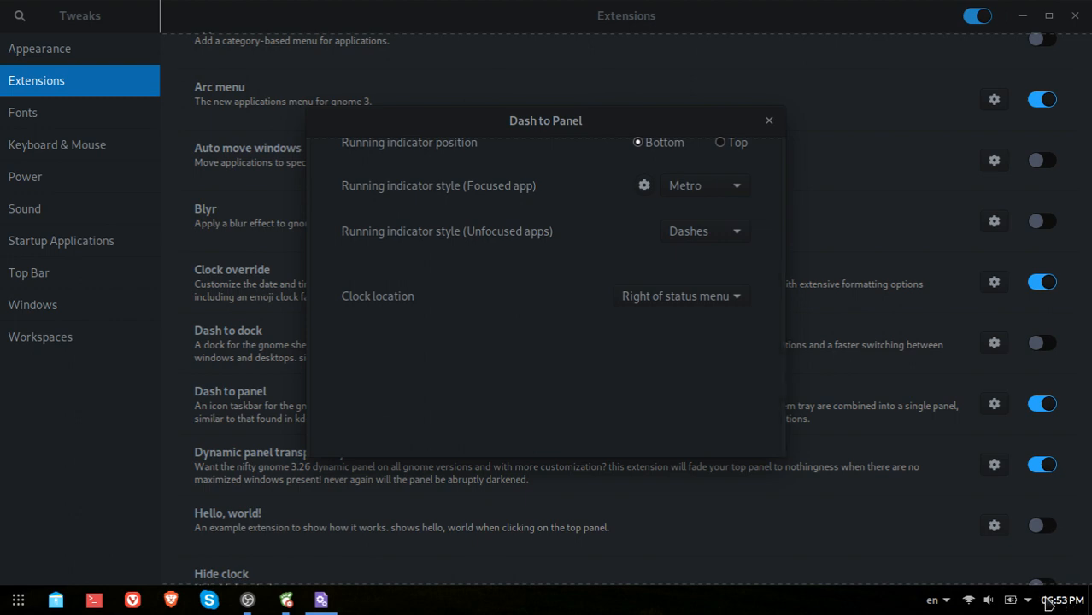
click(688, 296)
click(729, 390)
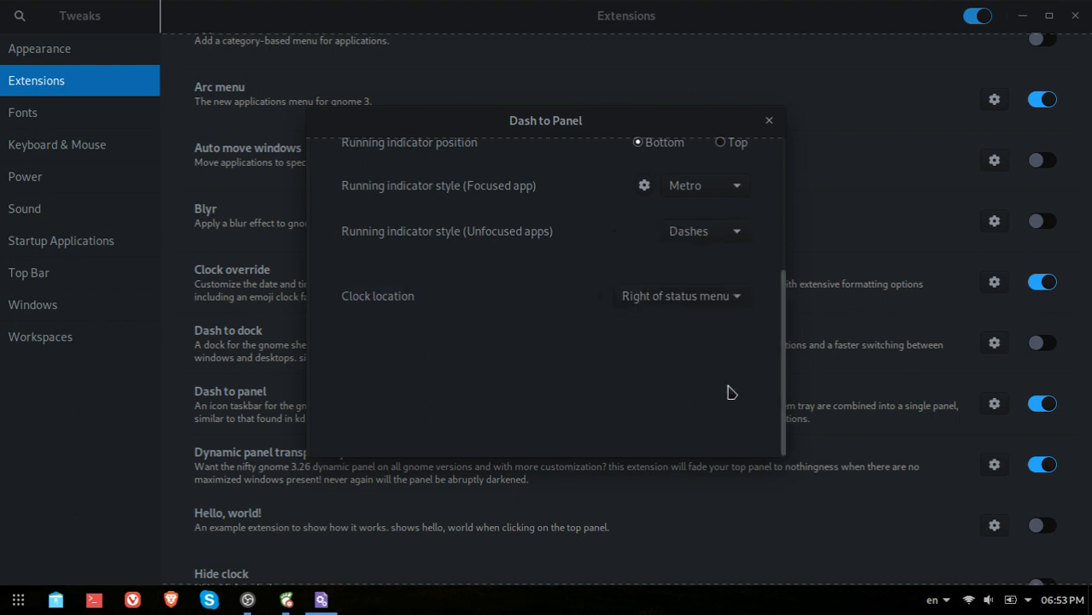
click(668, 300)
click(668, 300)
click(653, 299)
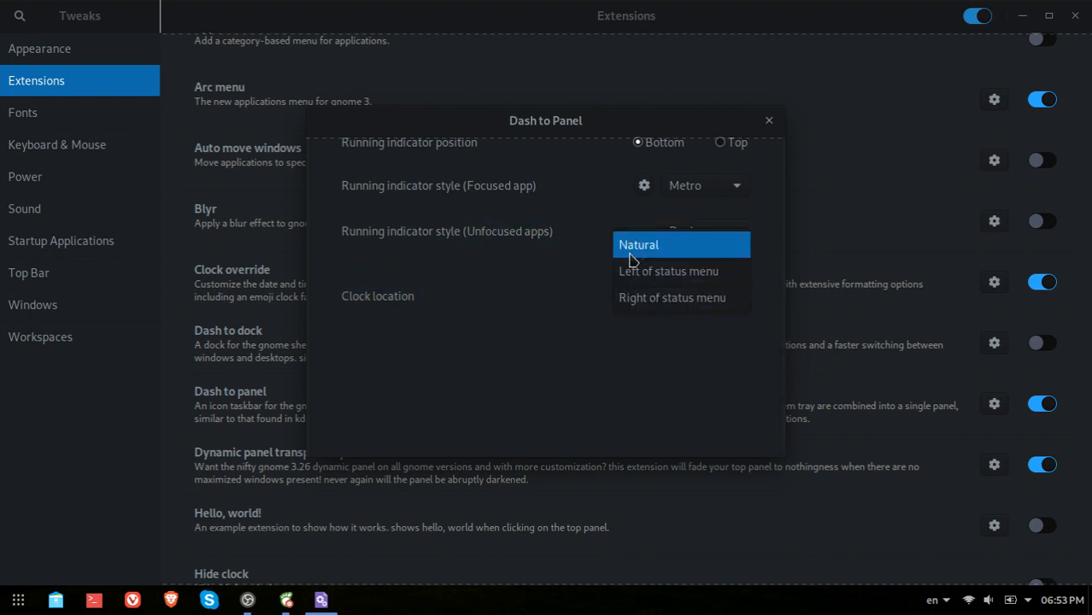
click(639, 391)
drag(783, 376, 771, 196)
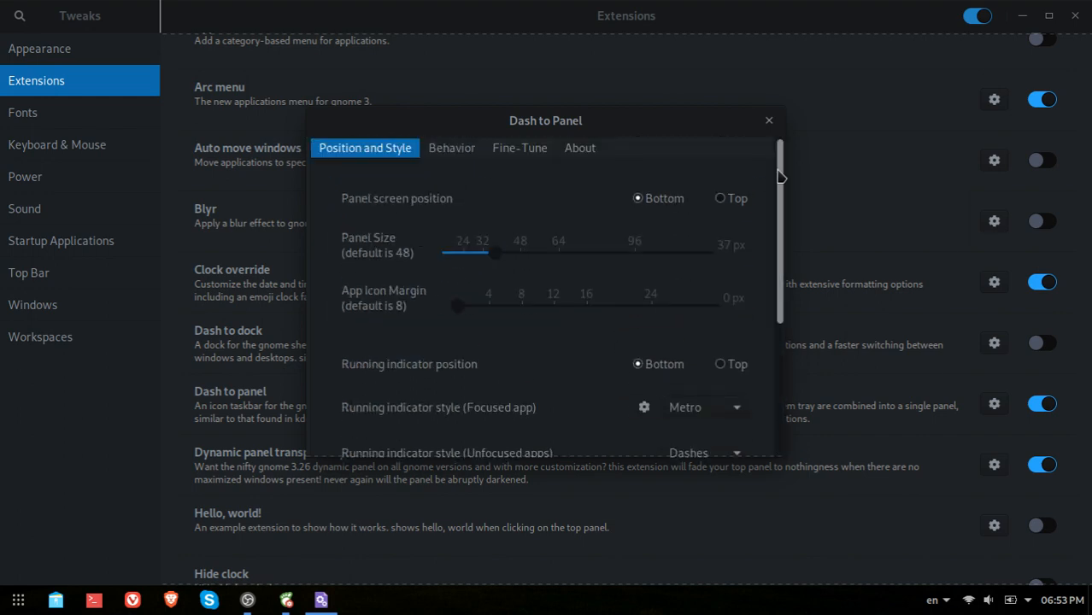
Step: Show the Behavior settings of Dash to panel, and view the panel's Arc menu and close it
click(464, 154)
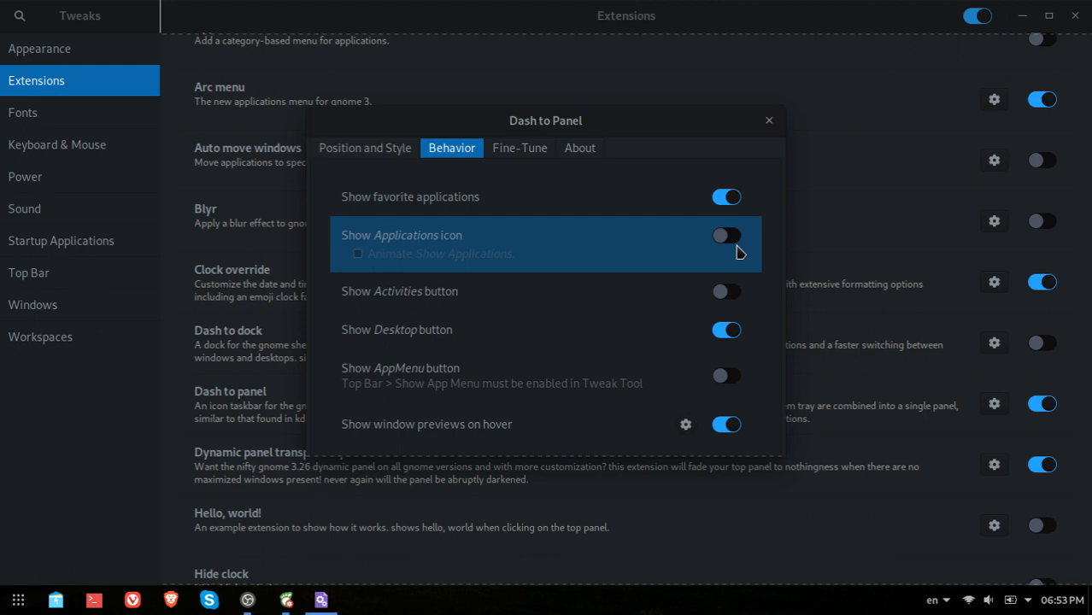
click(12, 604)
click(16, 604)
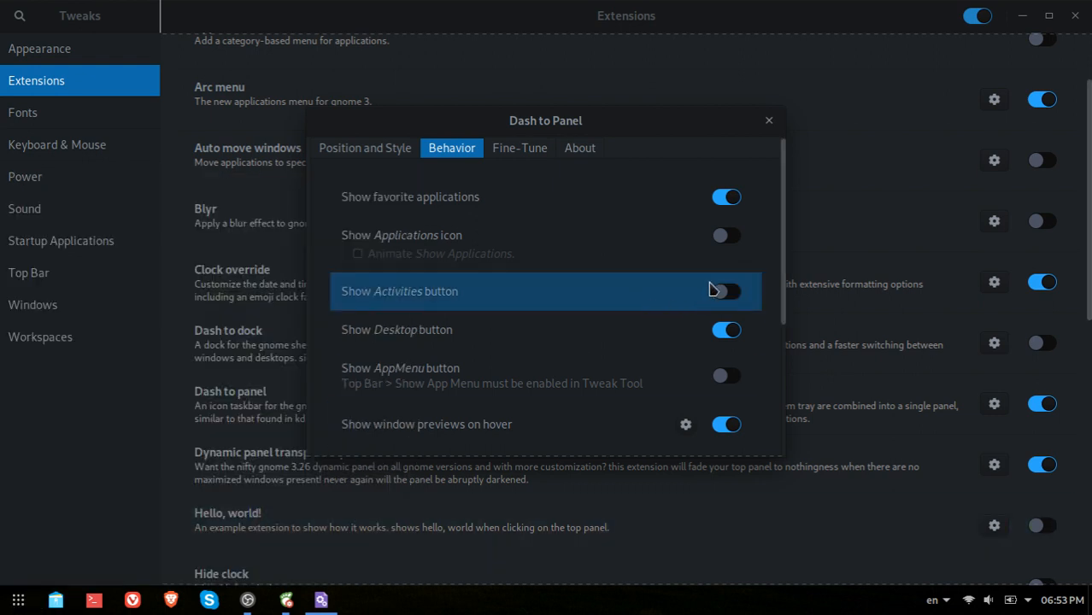
Step: Enable Show Applications icon, try it in the panel, and disable it again in favor of the Arc menu
click(733, 239)
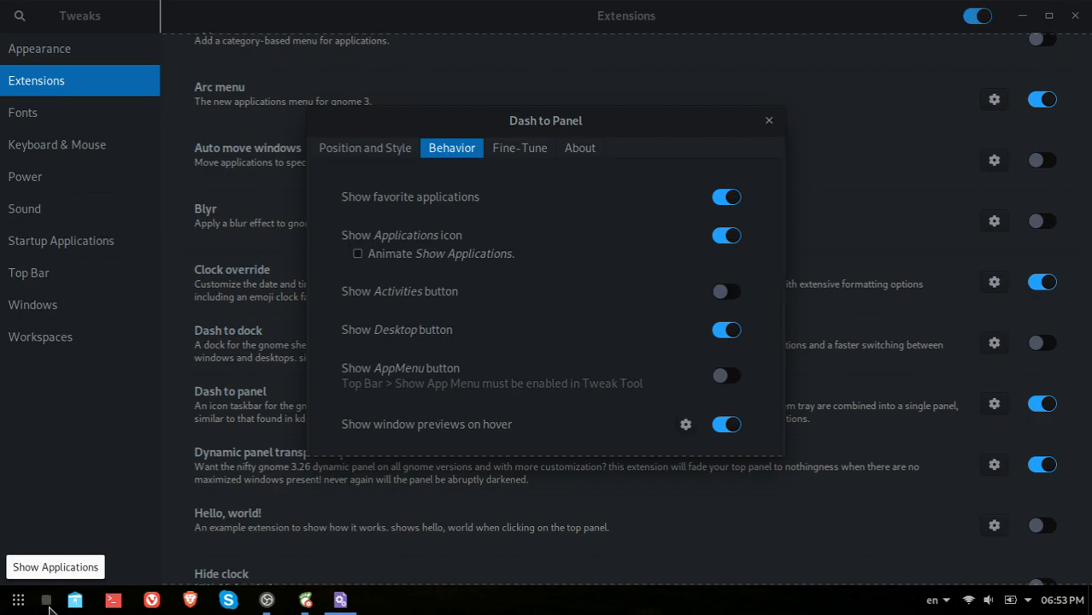
click(47, 600)
click(48, 602)
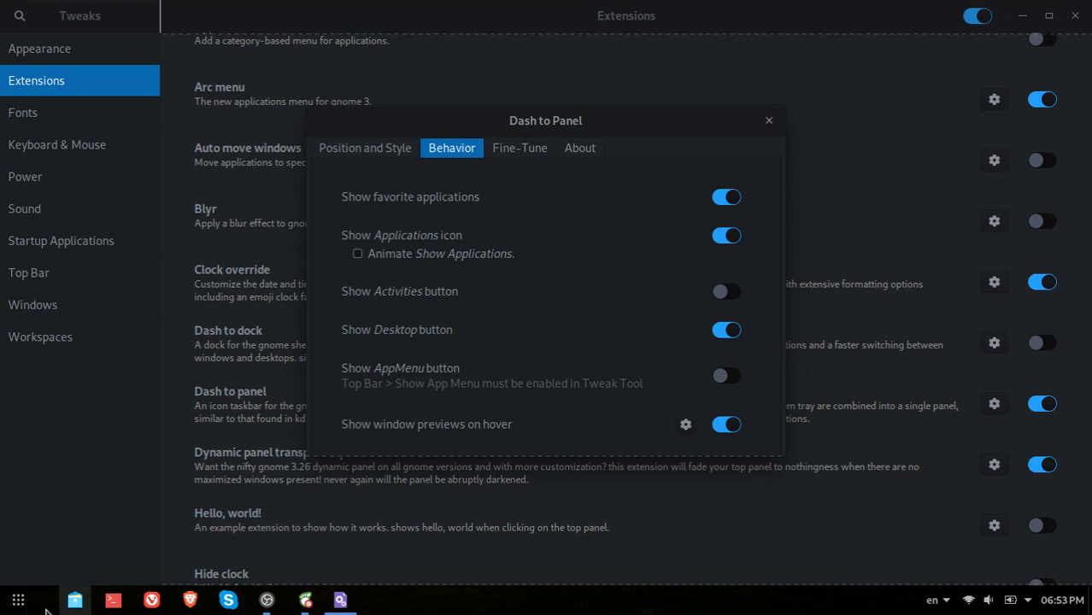
click(726, 238)
click(17, 603)
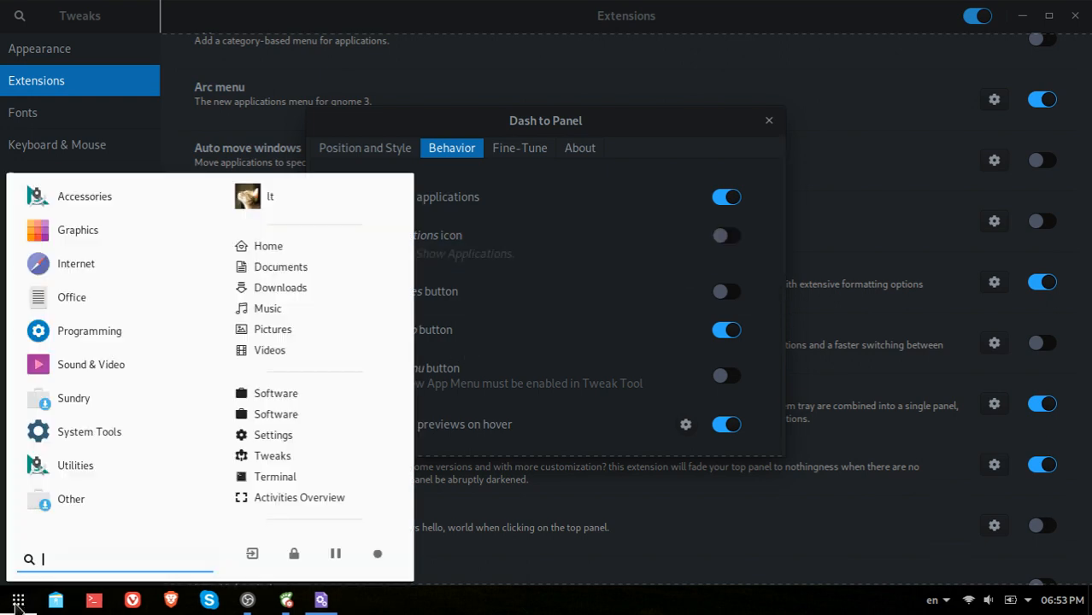
click(583, 287)
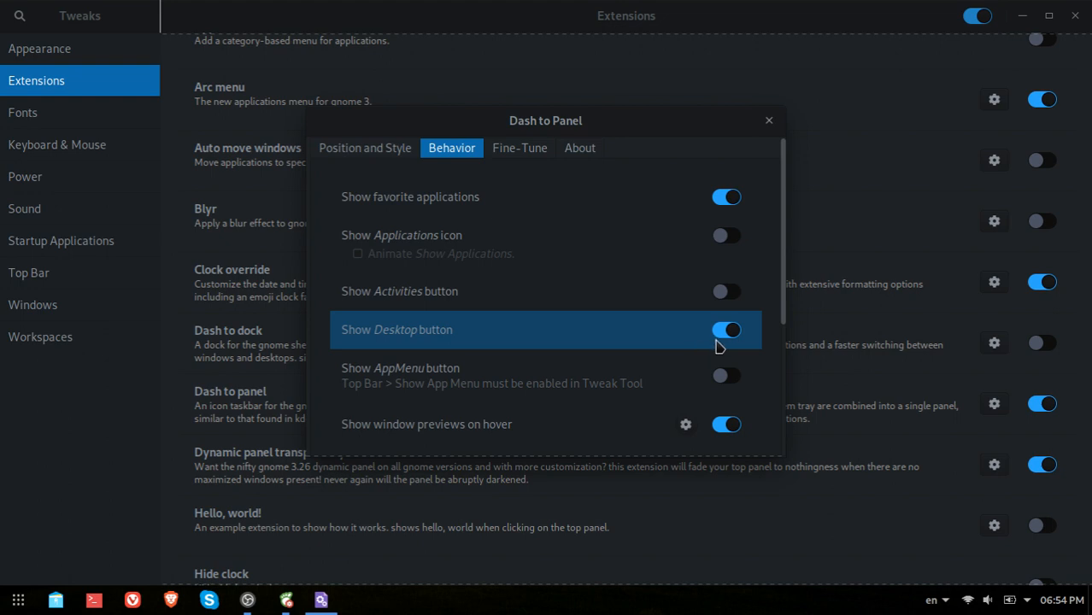
Step: Try the panel's Show Desktop button by repeatedly hiding and restoring all windows
click(1088, 598)
click(1088, 598)
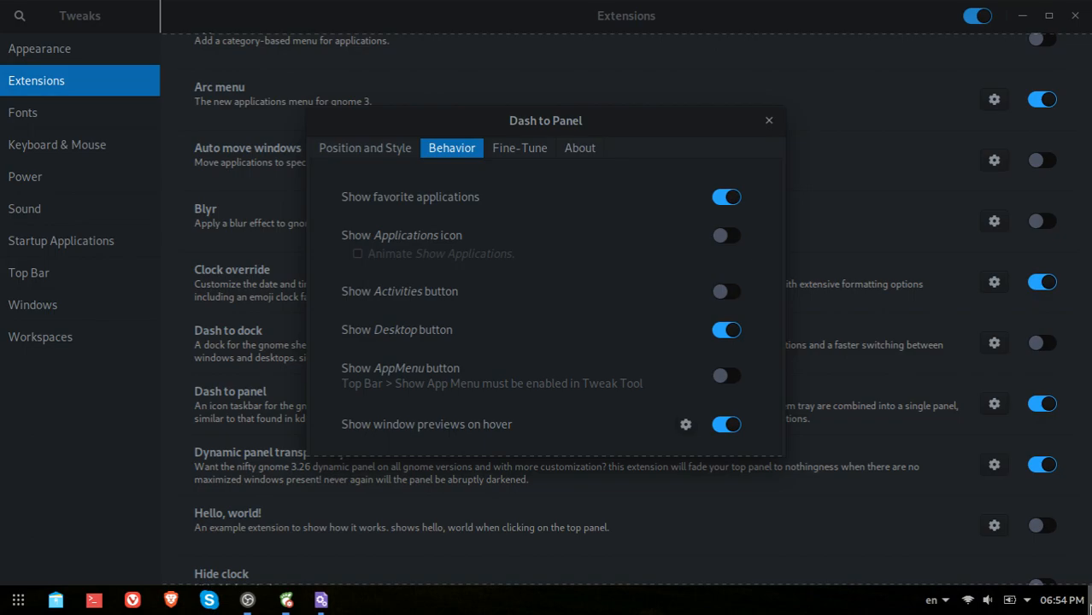
click(1088, 598)
click(1089, 598)
click(1088, 595)
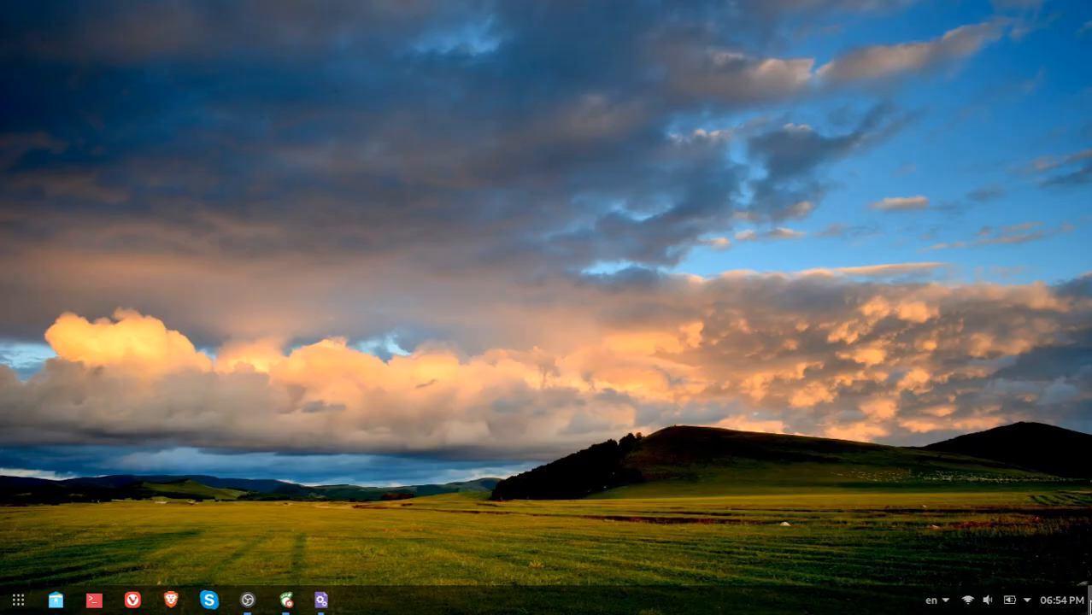
click(1088, 598)
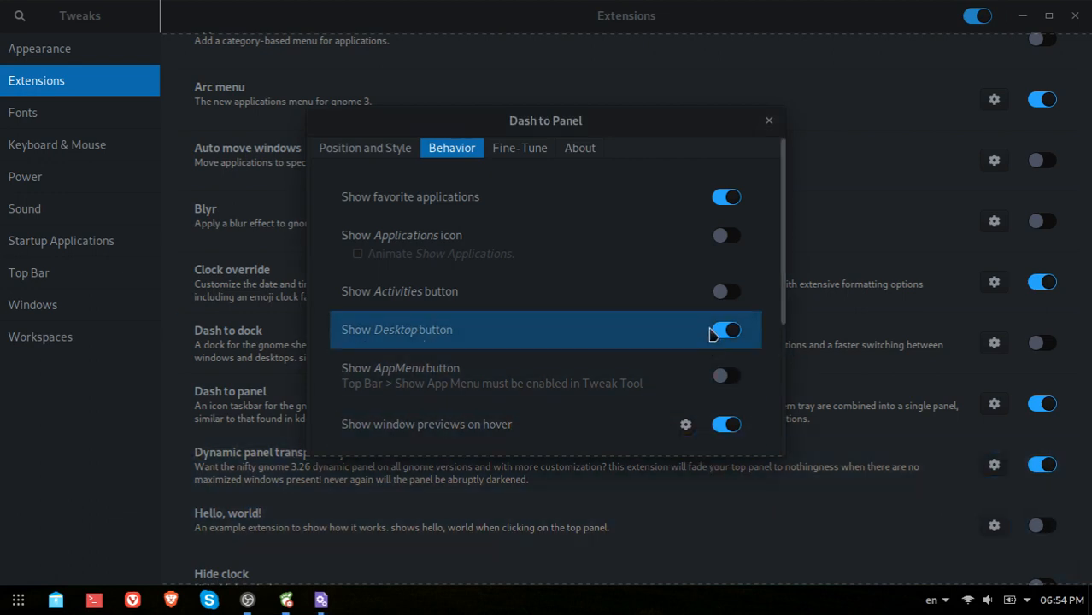
Step: Examine the Fine-Tune font size and padding options of Dash to panel, and close its settings
mouse_move(784, 299)
mouse_down()
mouse_move(763, 472)
mouse_move(762, 296)
mouse_up()
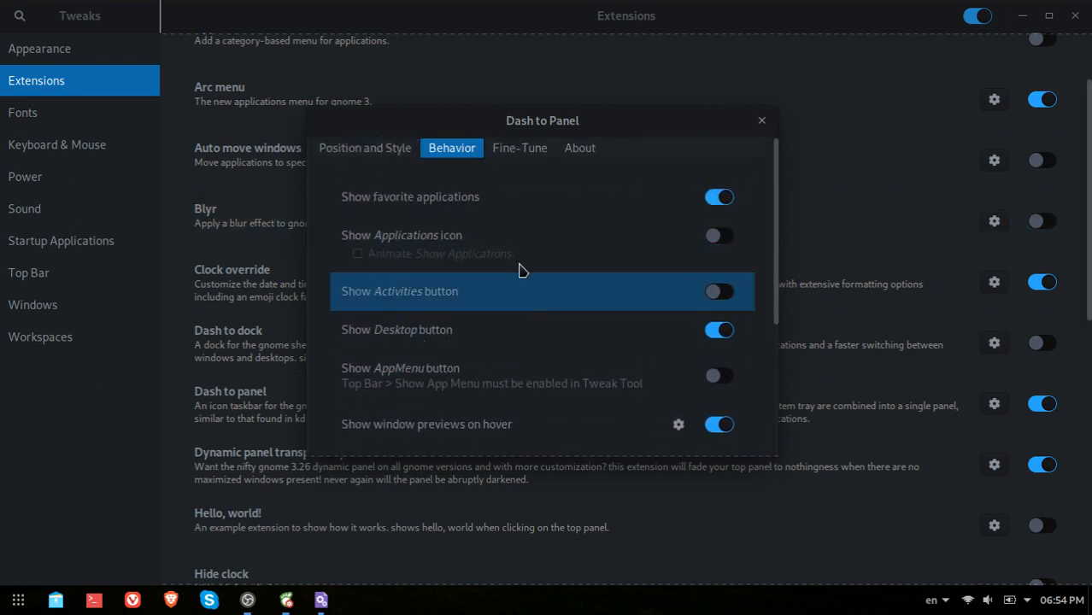
click(510, 153)
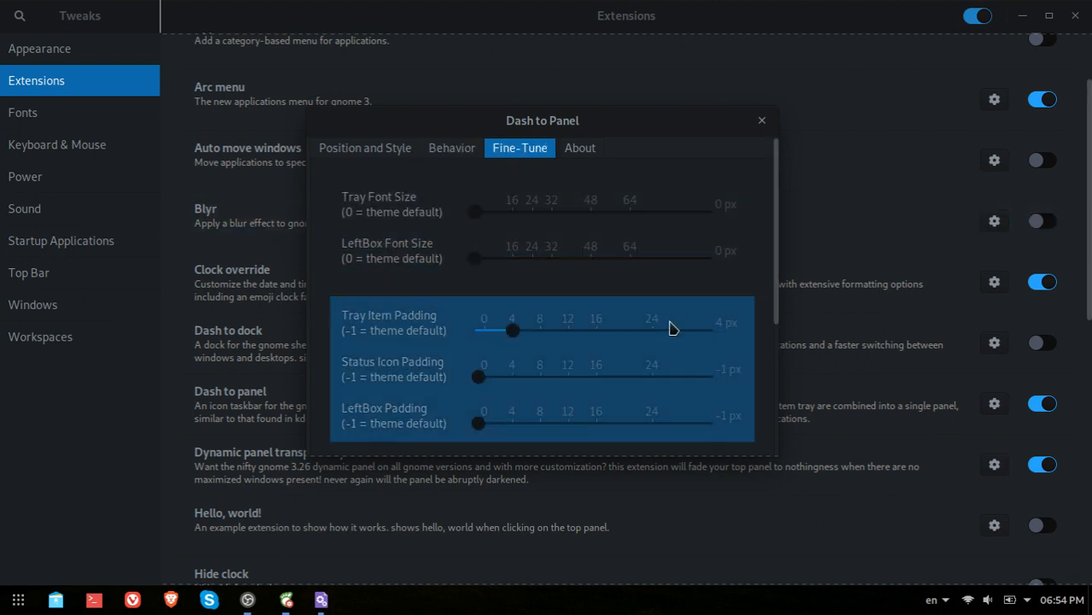
drag(775, 243, 782, 190)
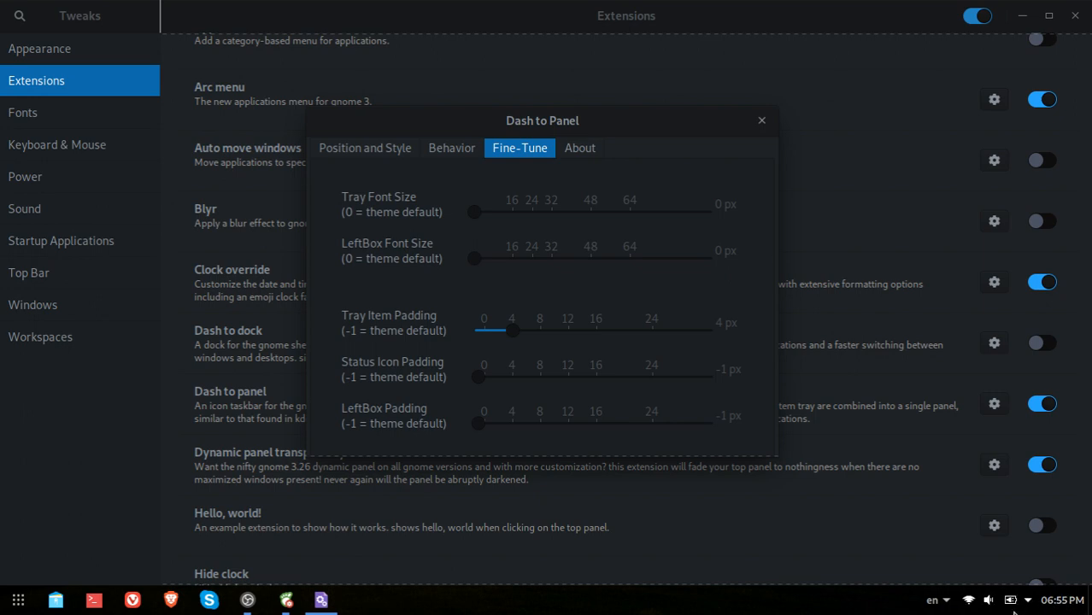
click(763, 528)
click(762, 122)
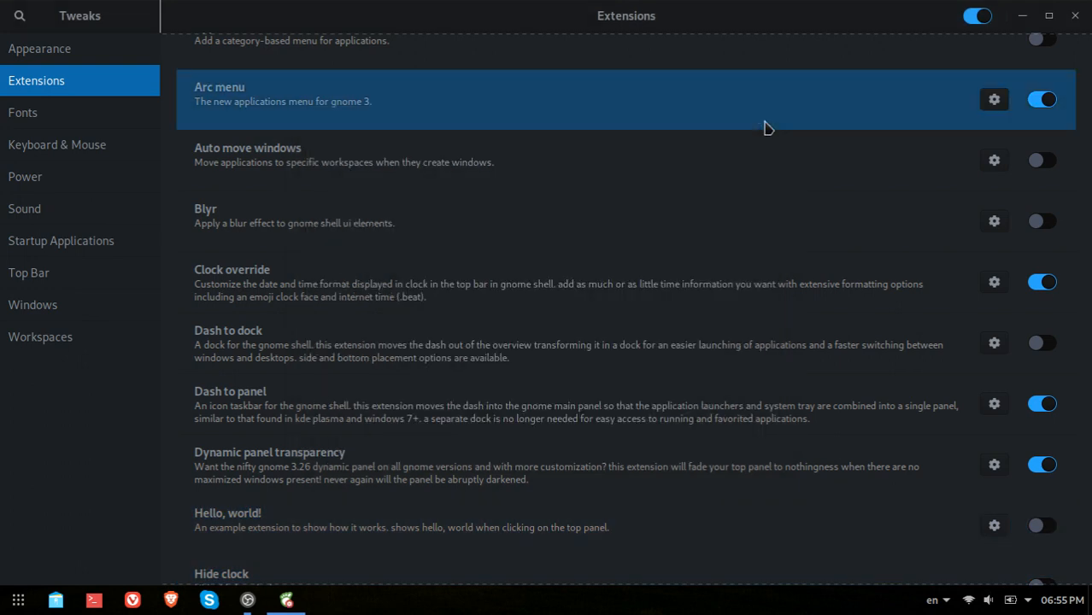
Step: Find and launch dconf Editor, and accept its caution about editing settings
key(super)
text(dc)
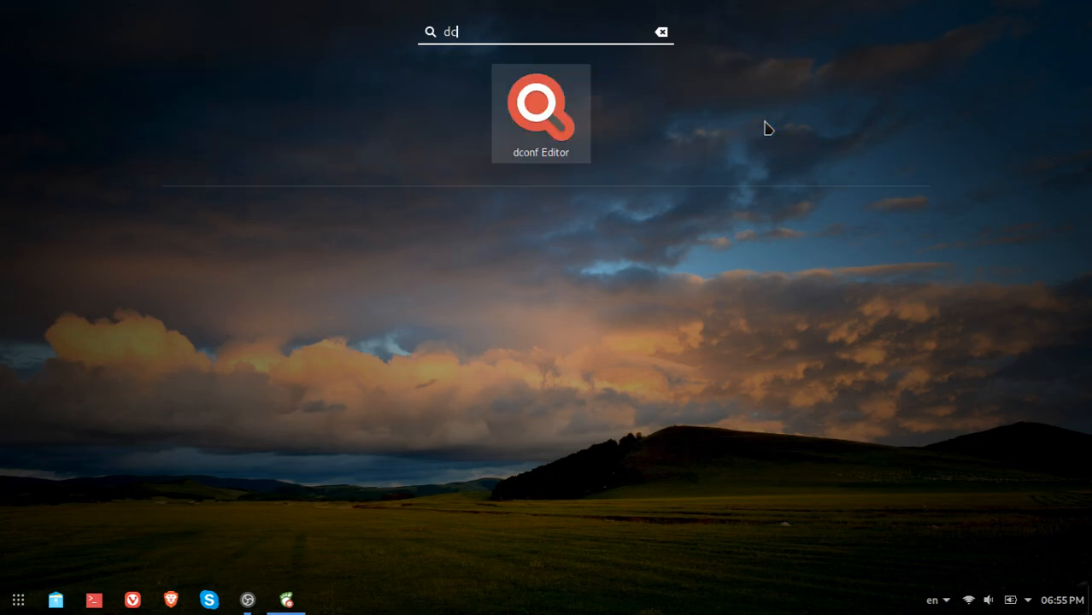
key(Return)
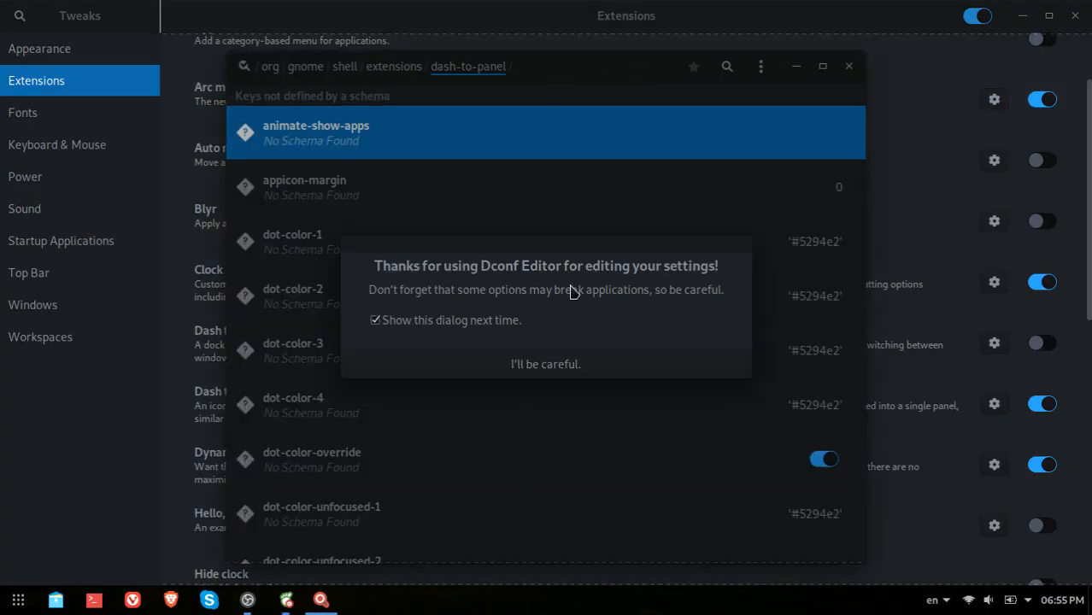
click(560, 364)
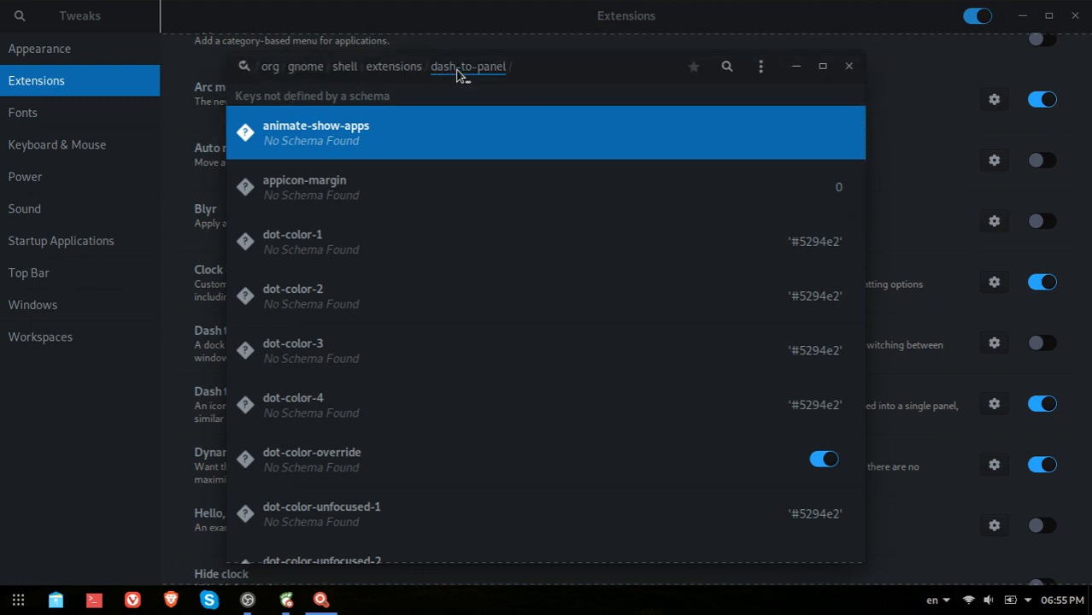
Step: Go to the org folder in dconf Editor, search for panel, and look through the matching folders and keys
click(262, 72)
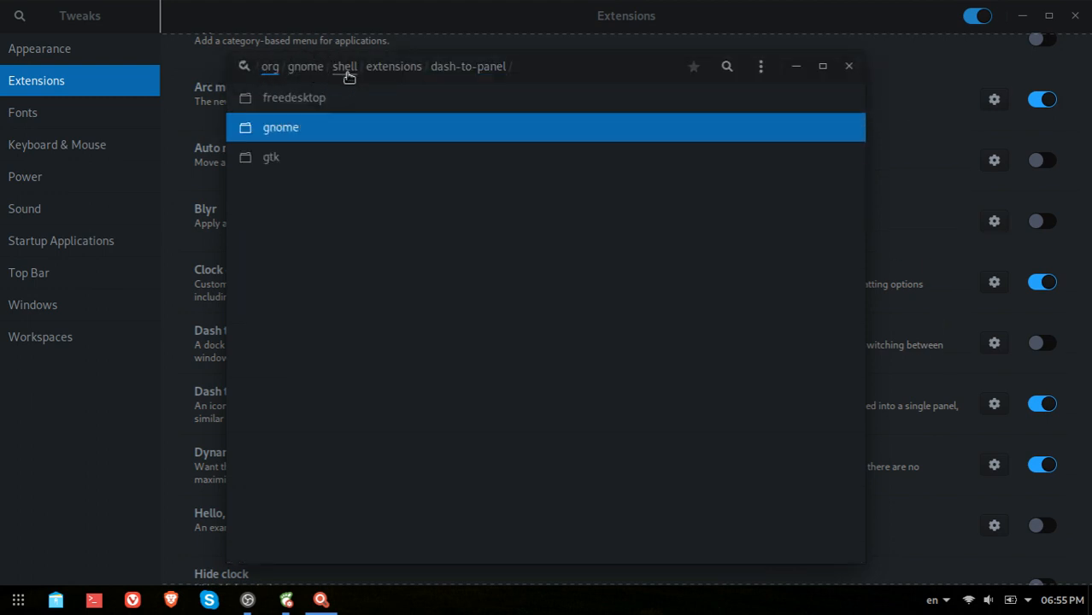
click(727, 69)
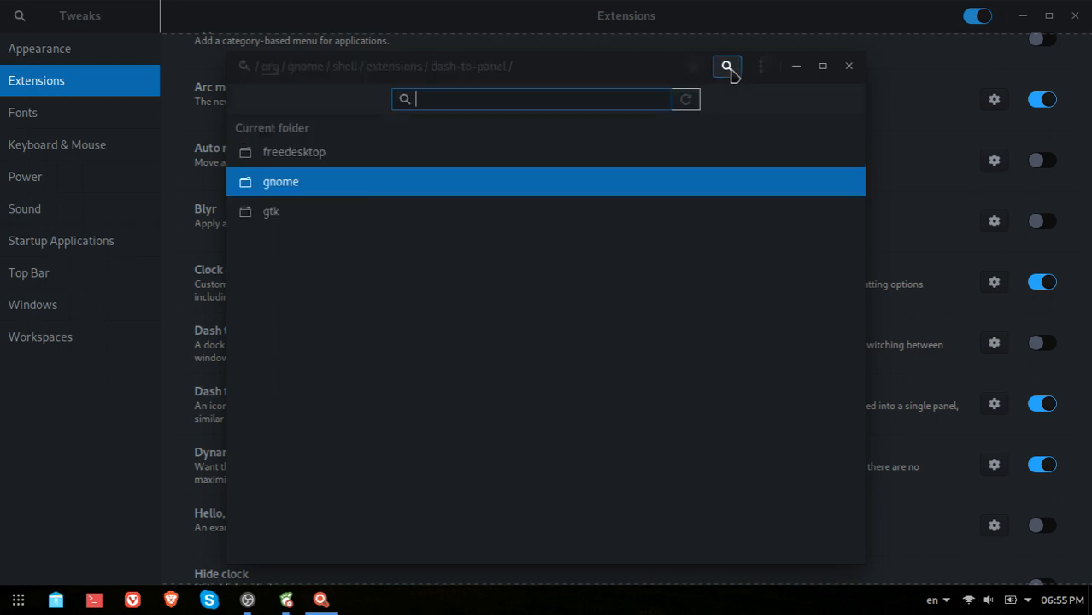
text(panel)
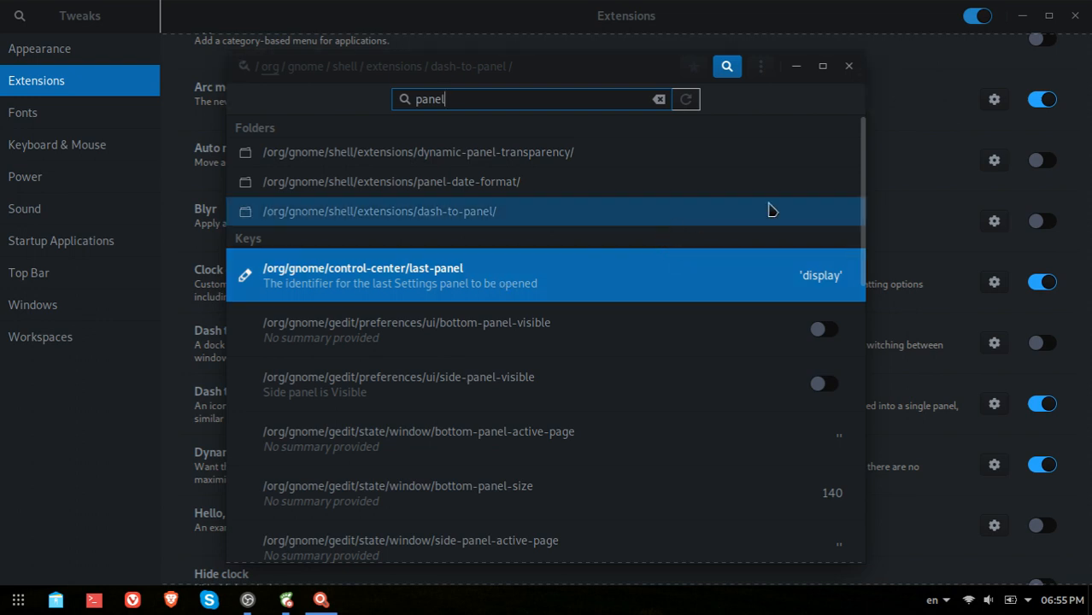
drag(862, 176, 862, 274)
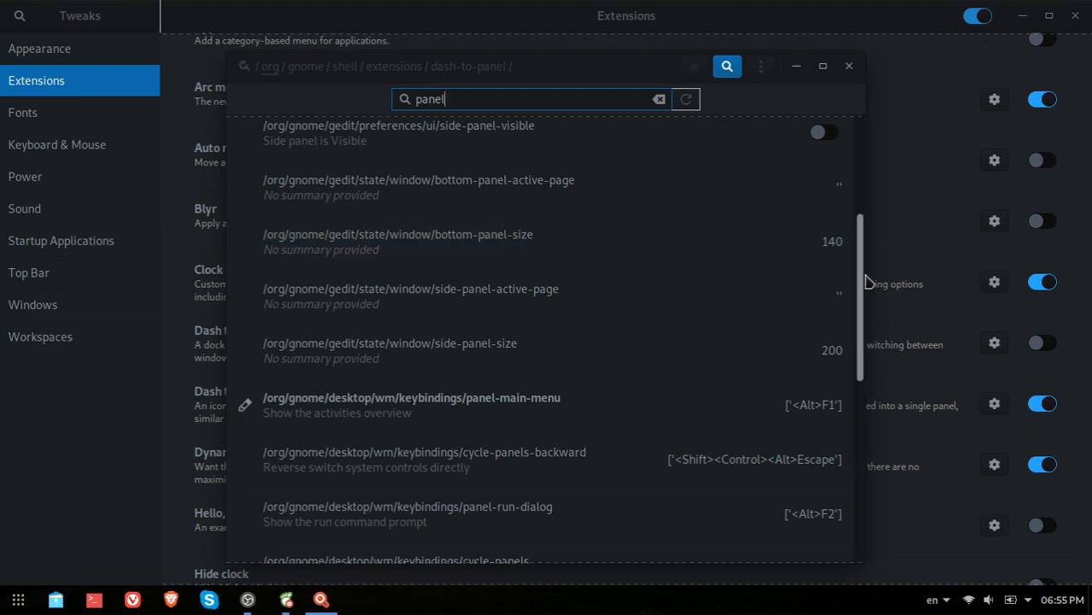
Step: Look through the rest of the panel search results and bring up the key list of the dash-to-panel folder
drag(859, 293, 873, 479)
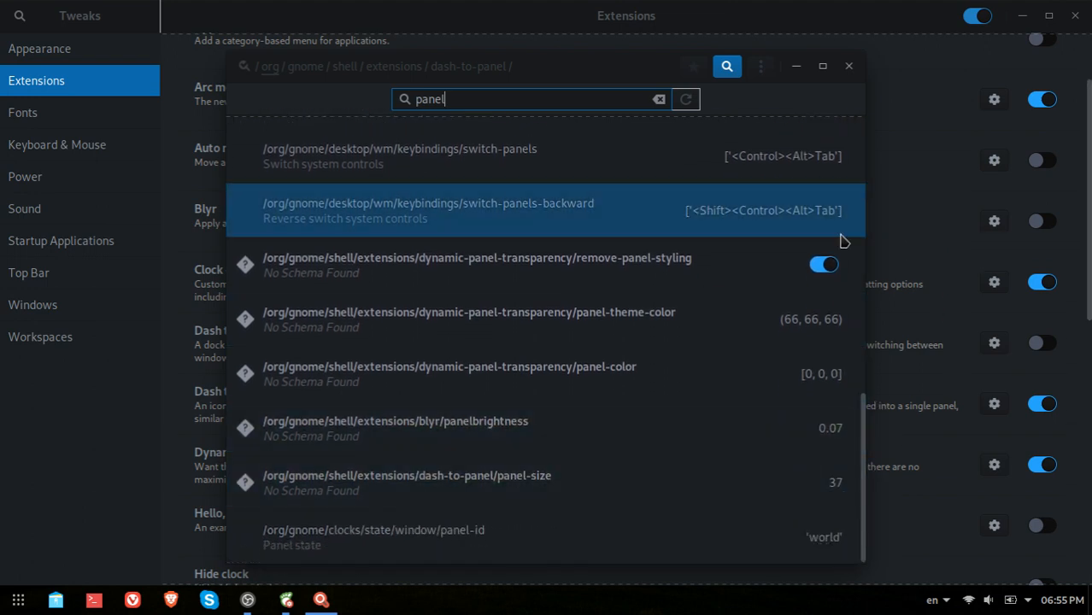
drag(862, 220, 883, 105)
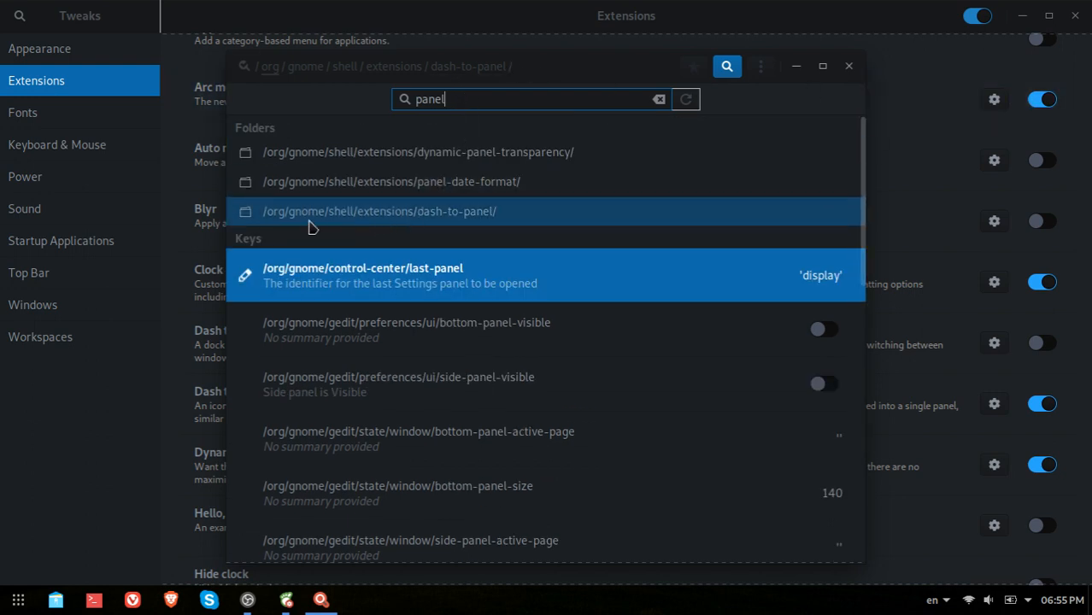
click(367, 211)
click(438, 209)
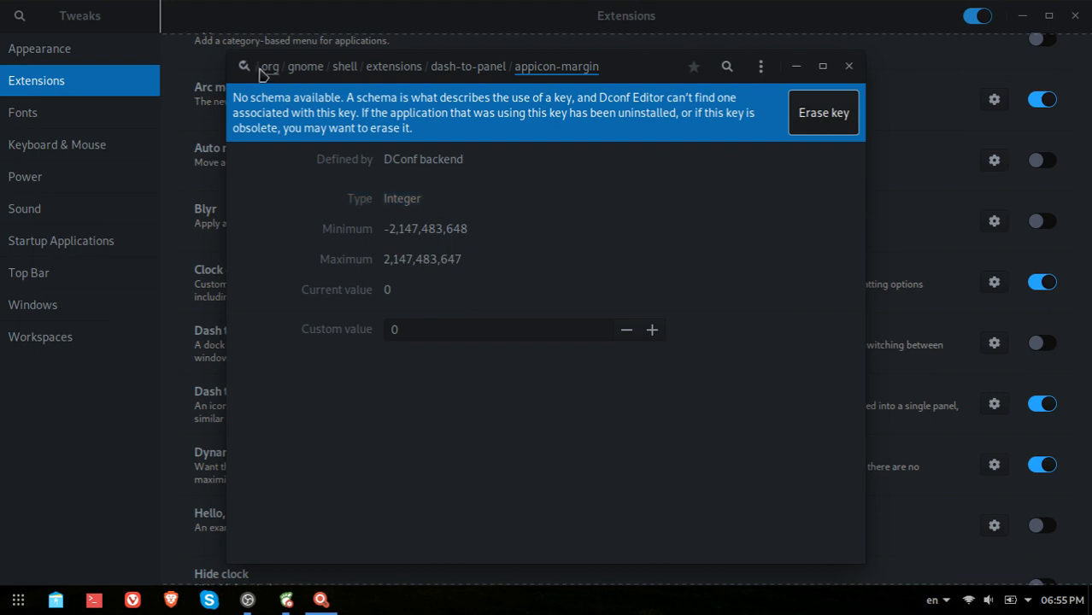
click(471, 66)
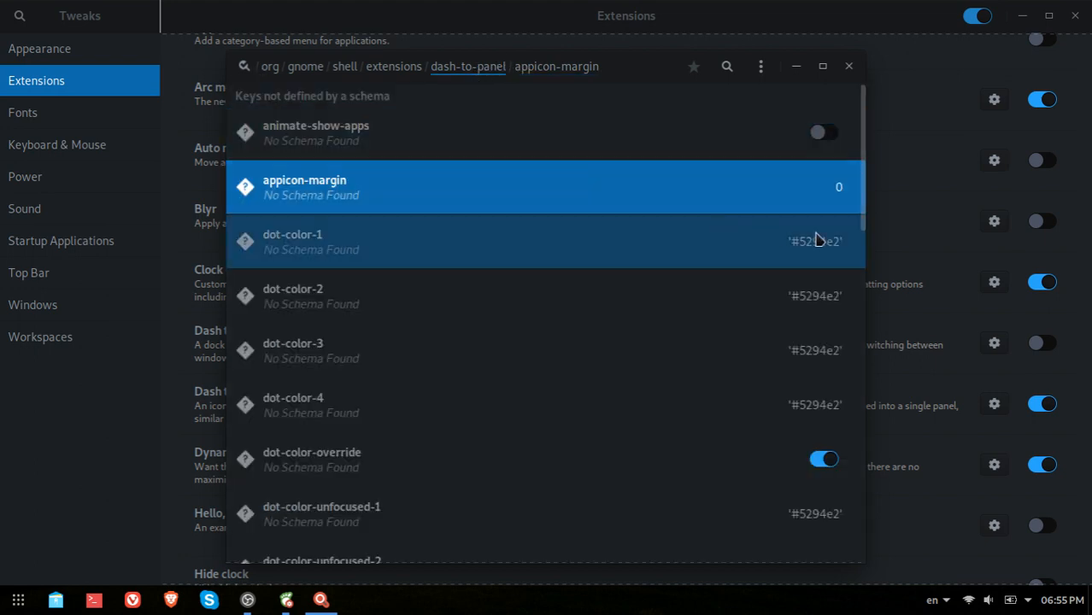
Step: Look through the dash-to-panel keys, inspect the custom value of leftbox-padding, and close dconf Editor
drag(658, 78, 478, 99)
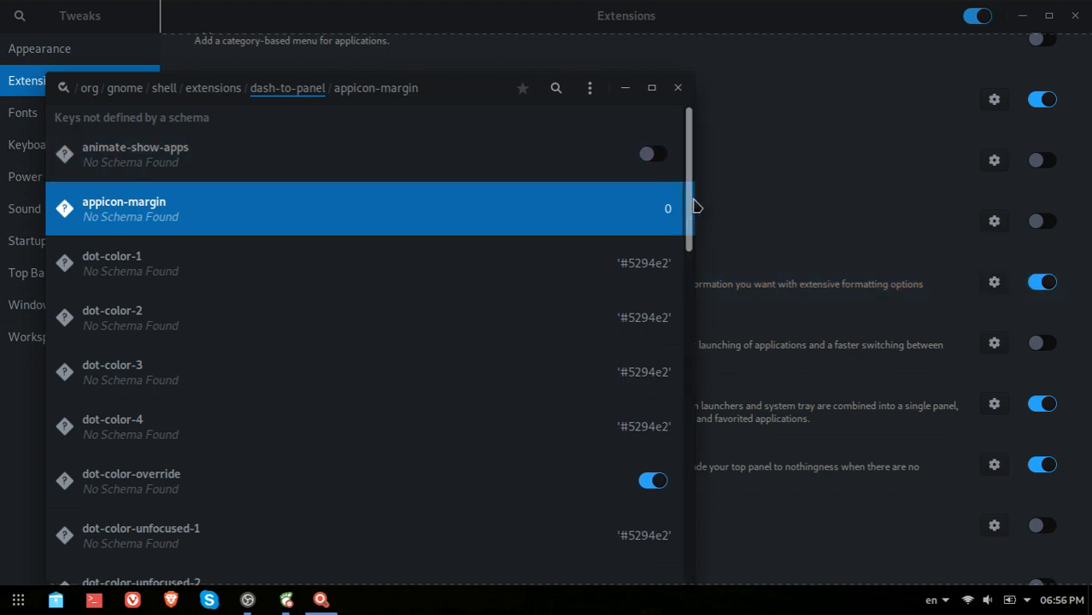
drag(694, 206, 664, 419)
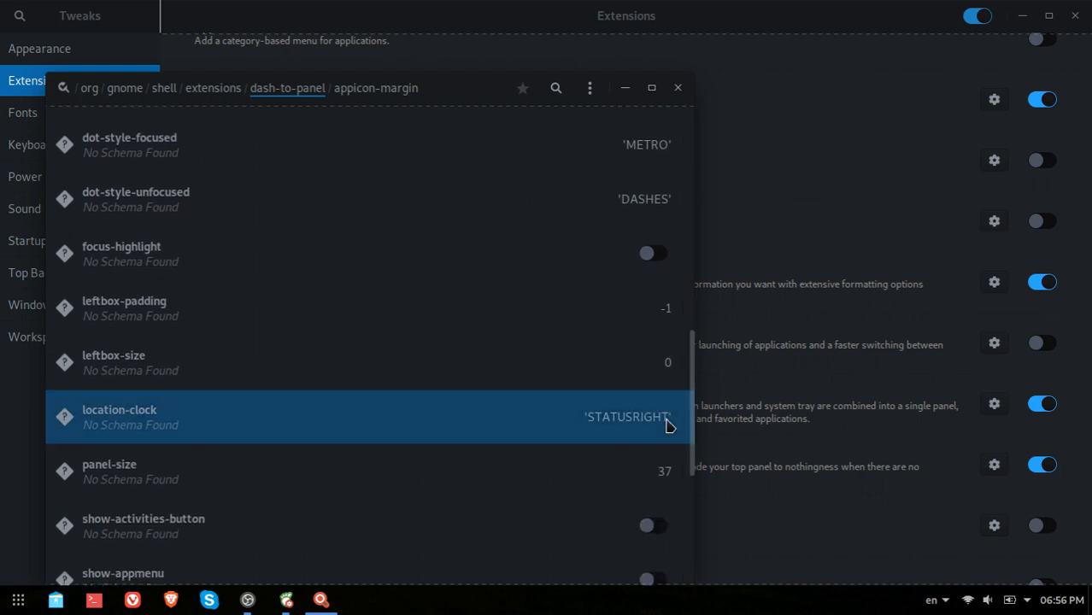
click(434, 302)
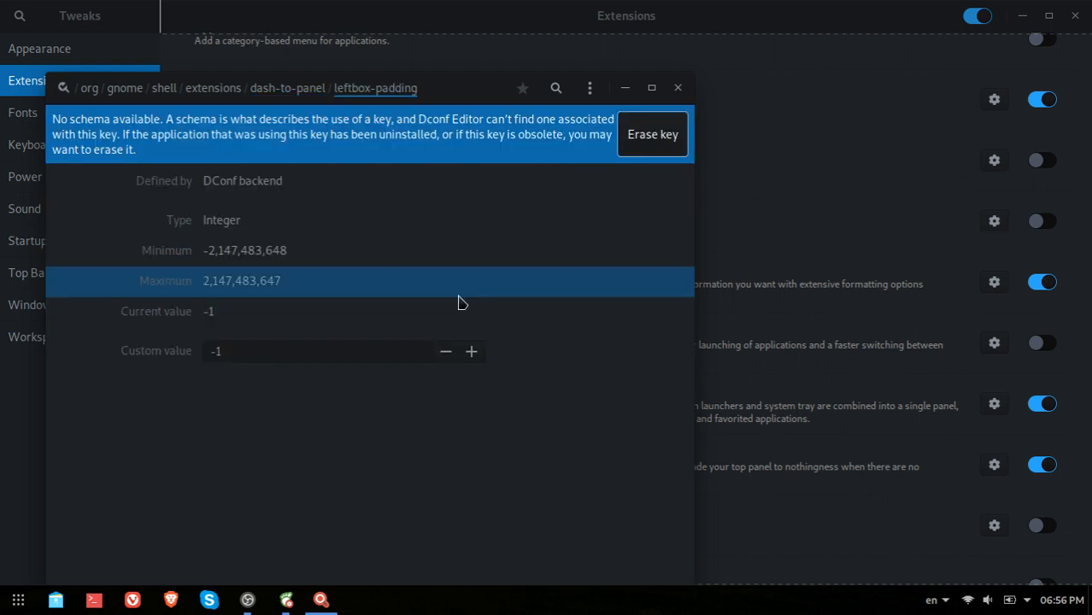
click(313, 346)
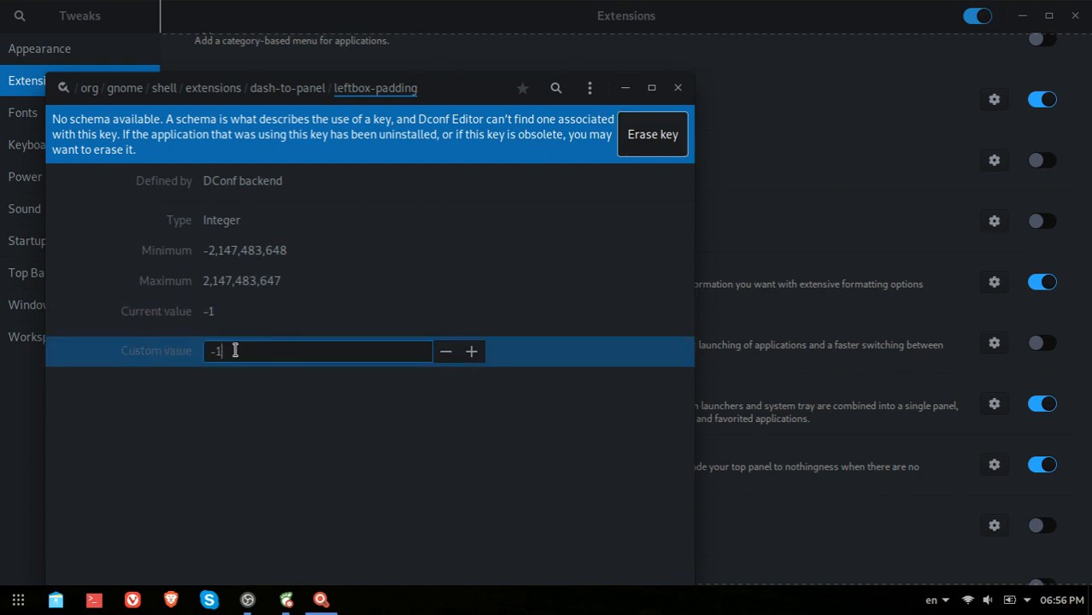
click(679, 88)
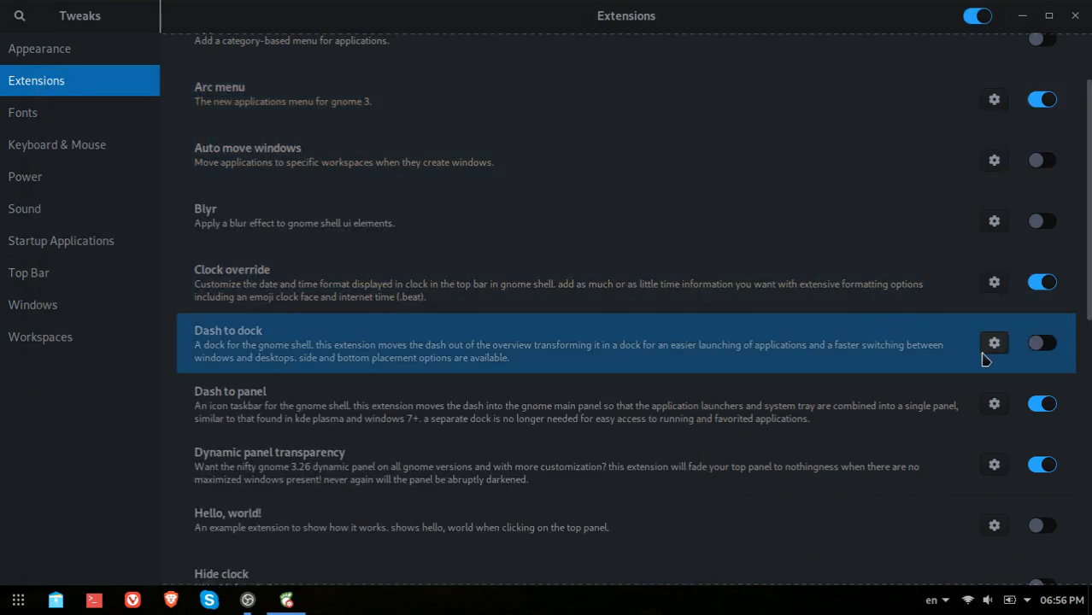
Step: Try a tray font size of 16 px in Dash to panel's Fine-Tune options, reset it to 0 px, and close the settings
click(995, 405)
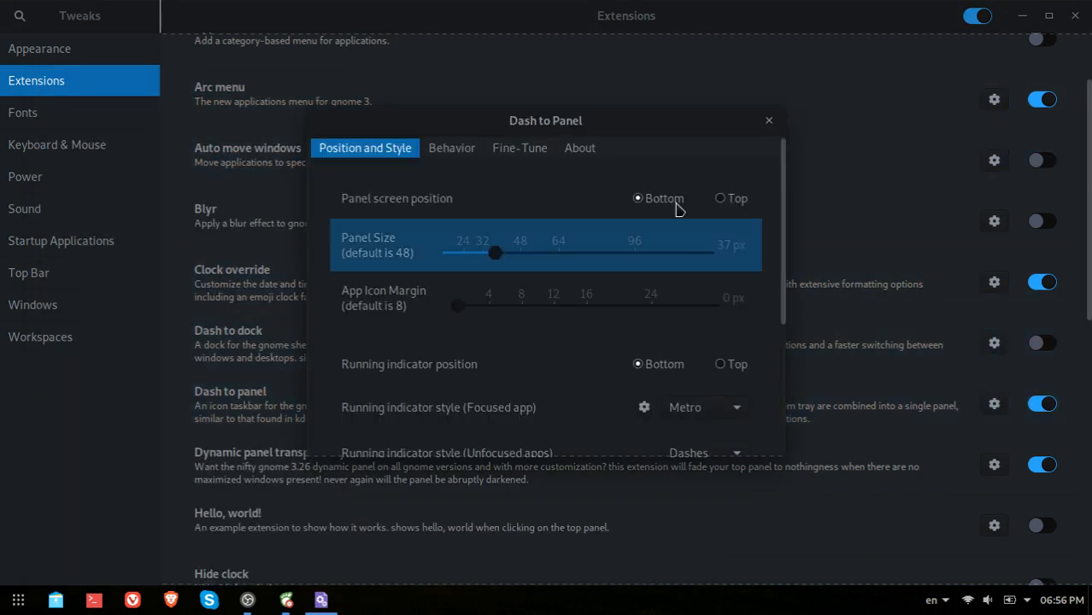
click(529, 148)
click(475, 218)
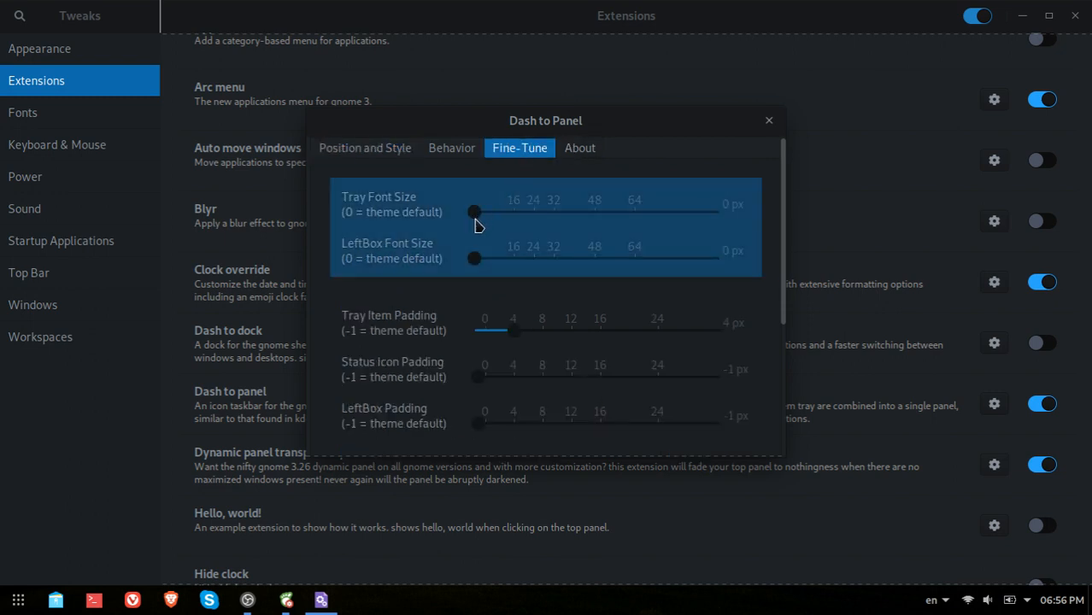
drag(475, 221, 516, 220)
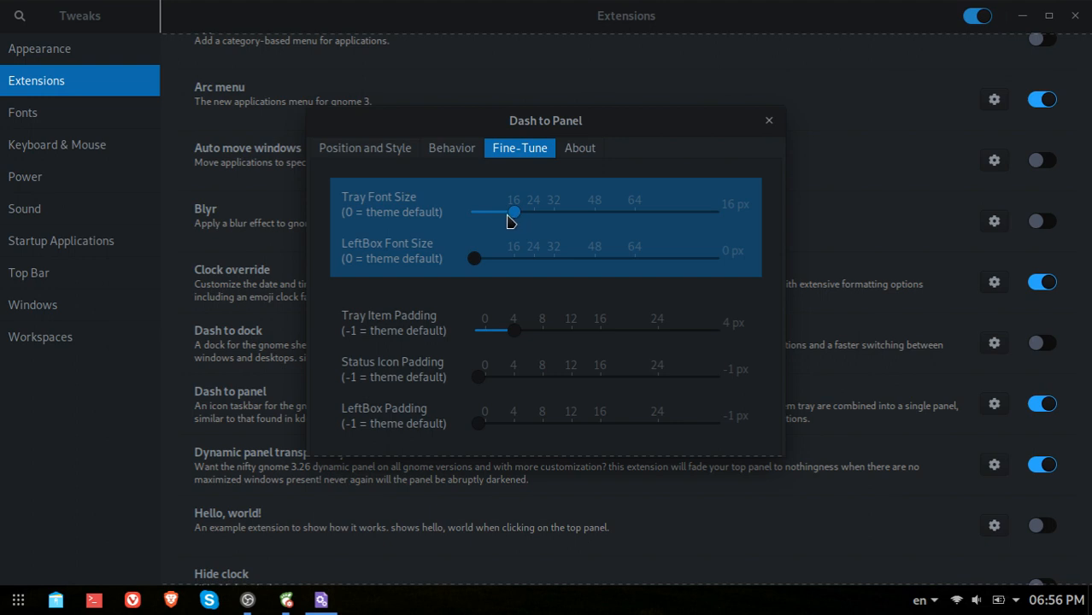
drag(510, 221, 426, 236)
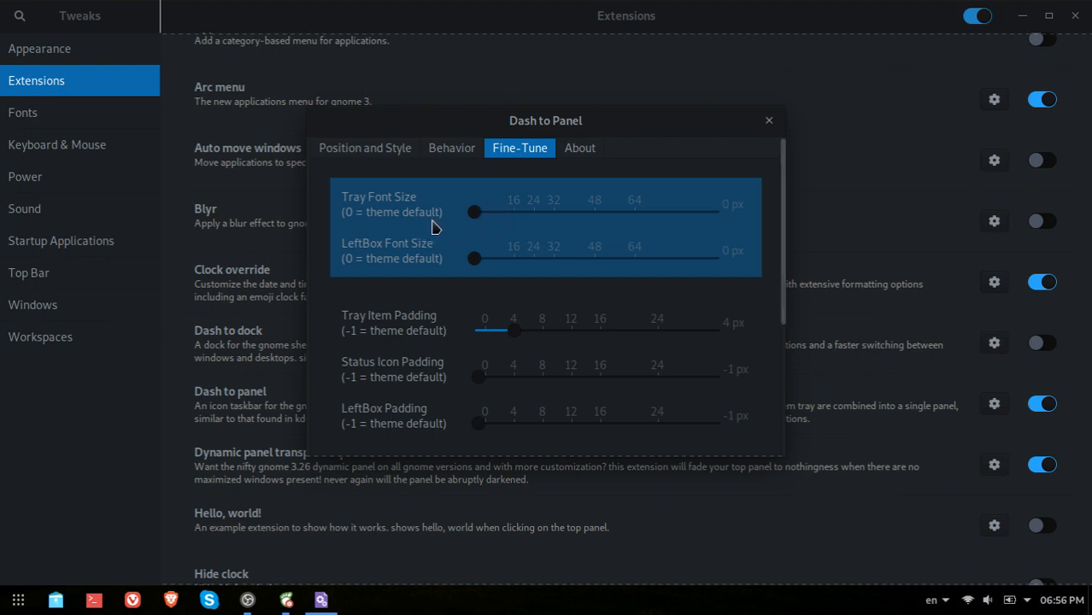
click(766, 124)
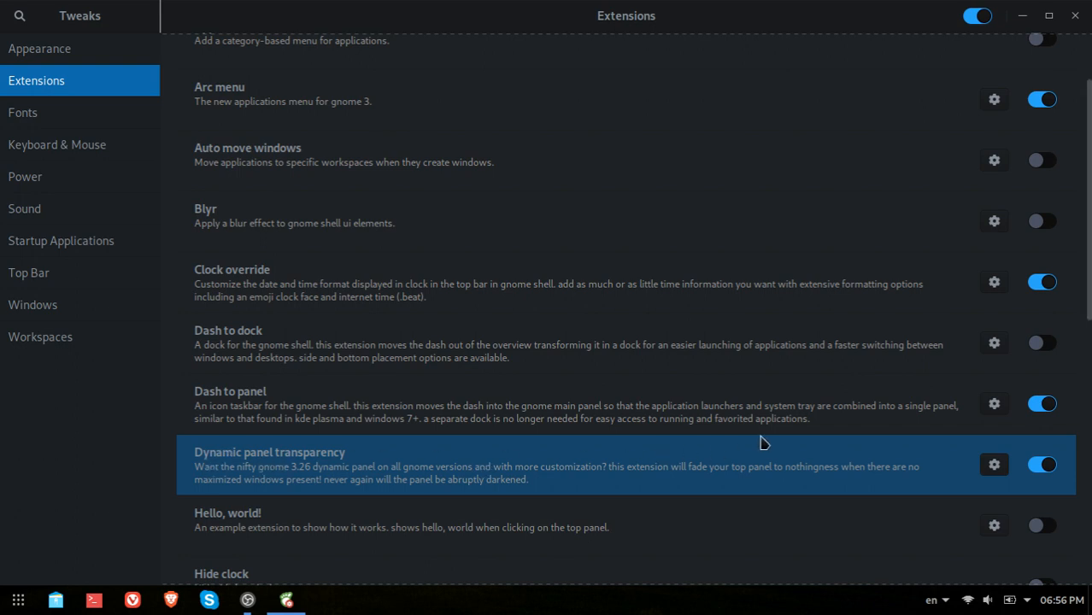
Step: Open Dynamic panel transparency's settings, view them over the bare desktop, and look through the Transitions, Foreground and Background options
click(994, 466)
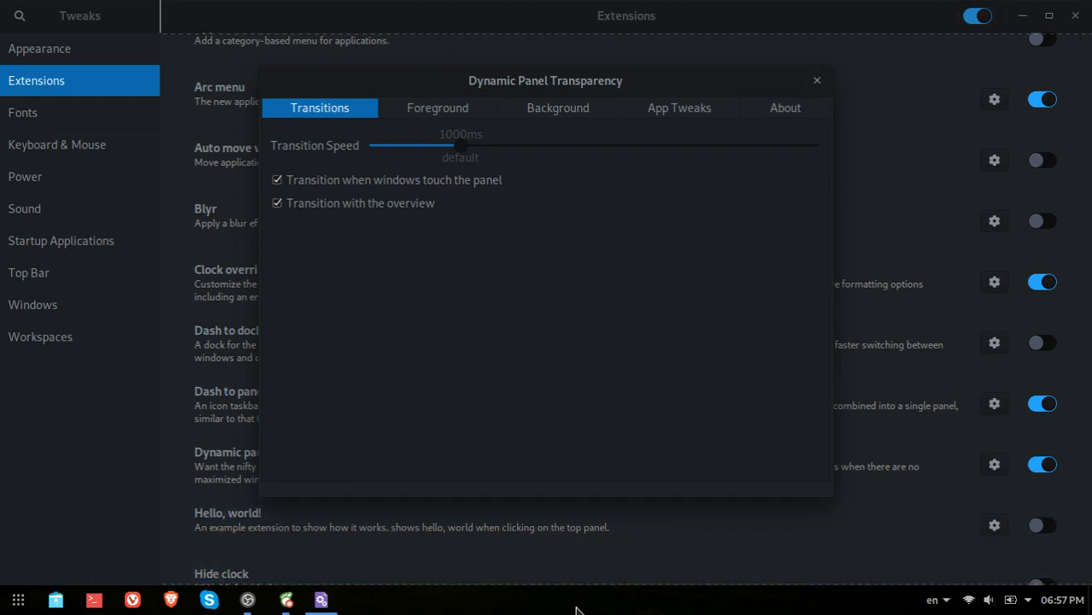
click(1087, 602)
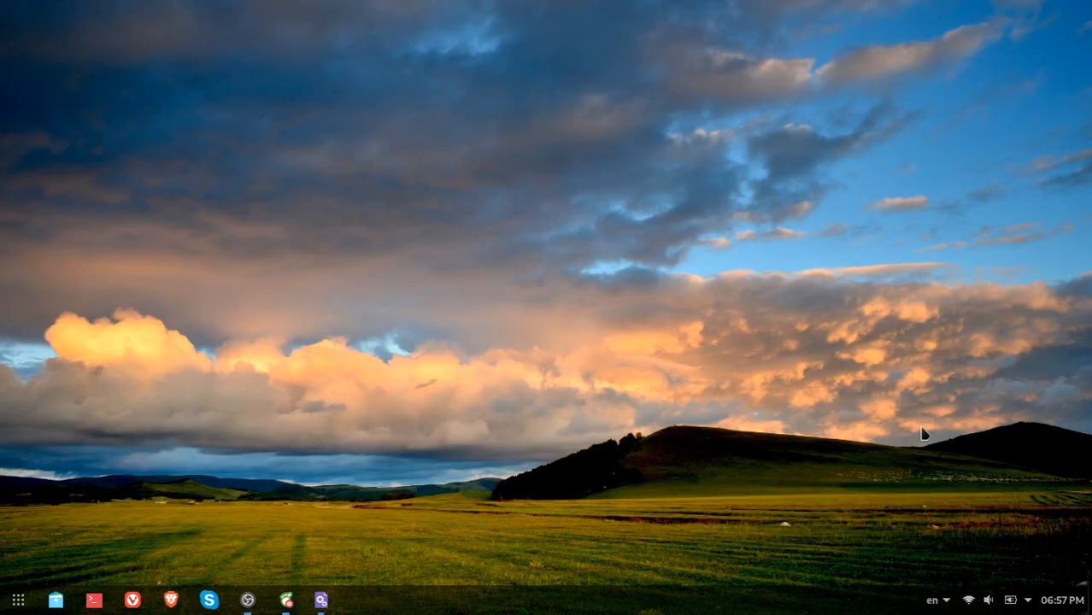
click(321, 599)
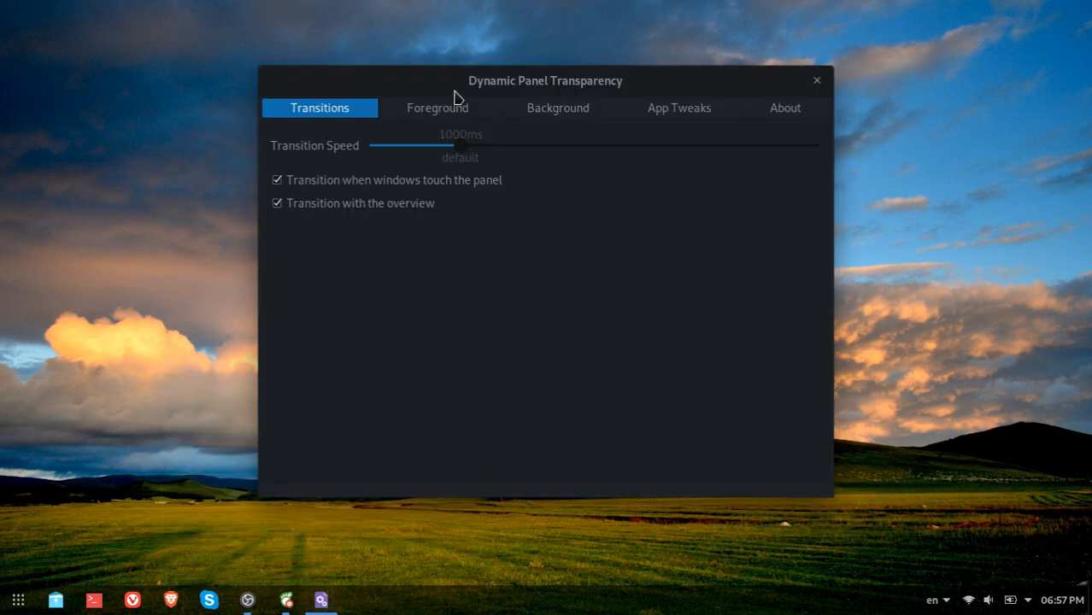
click(453, 111)
click(518, 107)
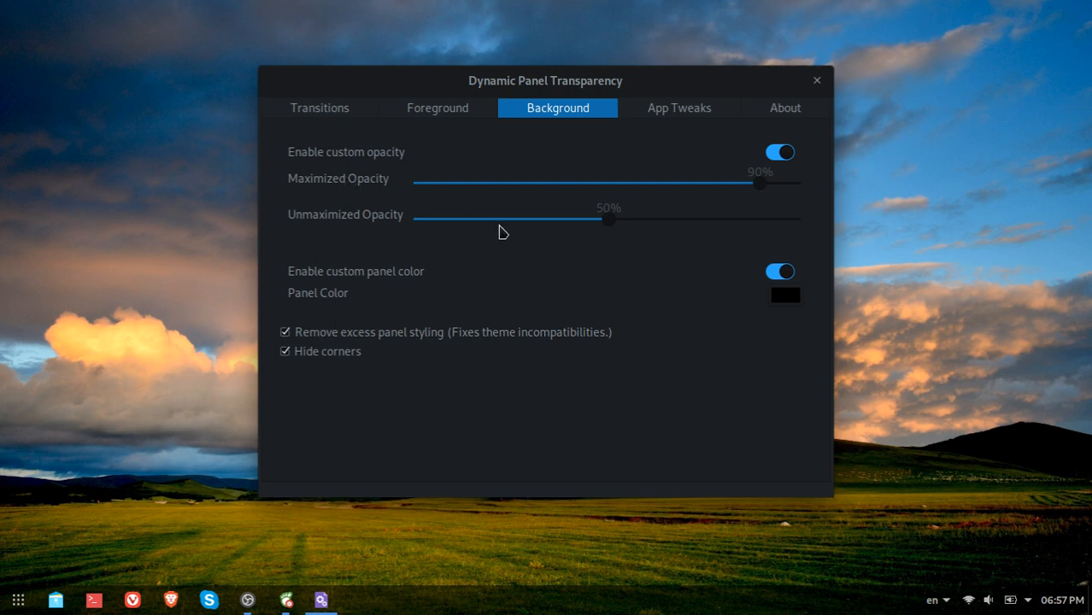
click(357, 113)
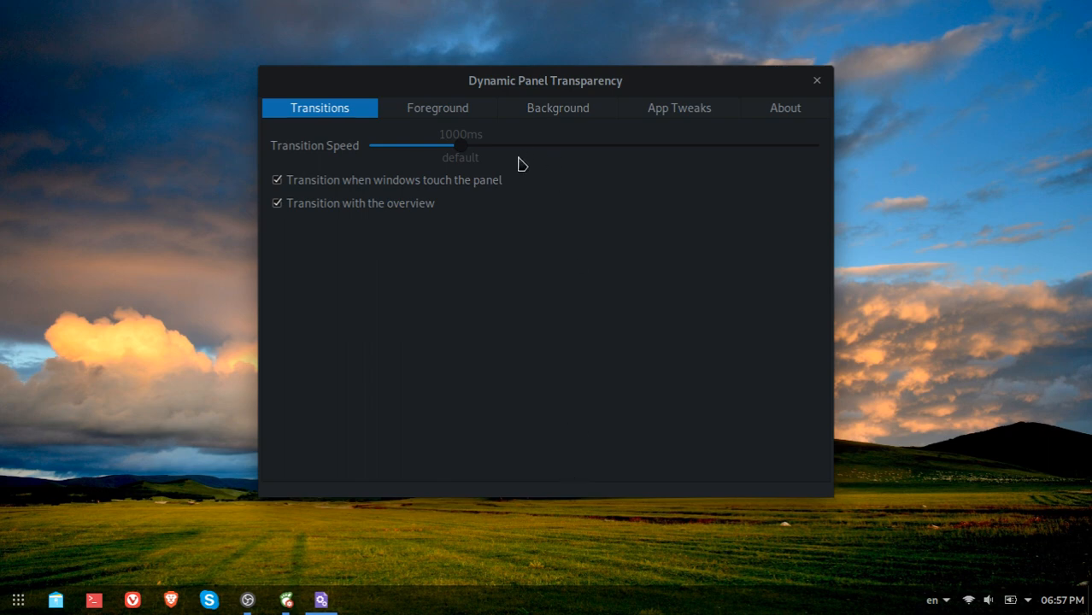
Step: Show and hide the Tweaks window to watch the panel's transition, and review the Foreground and Background options
click(286, 601)
click(285, 601)
click(446, 109)
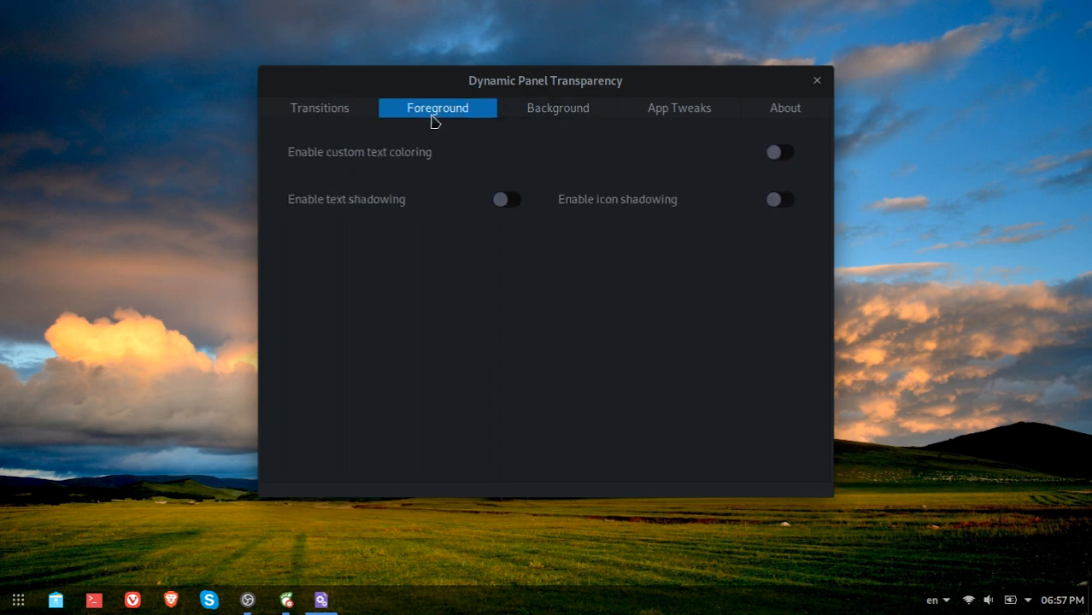
click(637, 107)
click(572, 113)
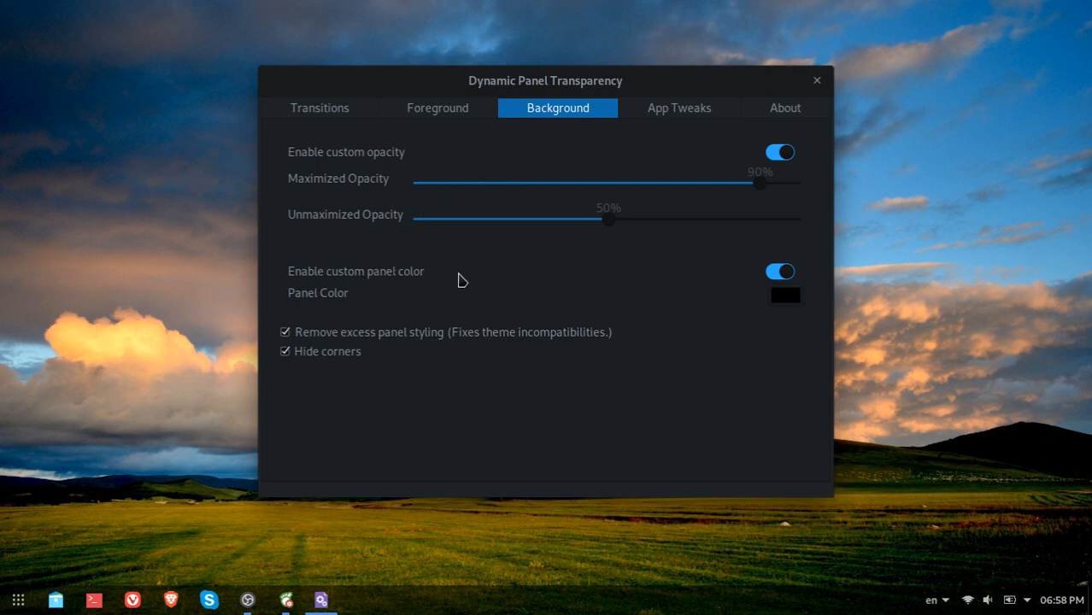
Step: Set the custom panel color to dark blue in the Background options
click(783, 297)
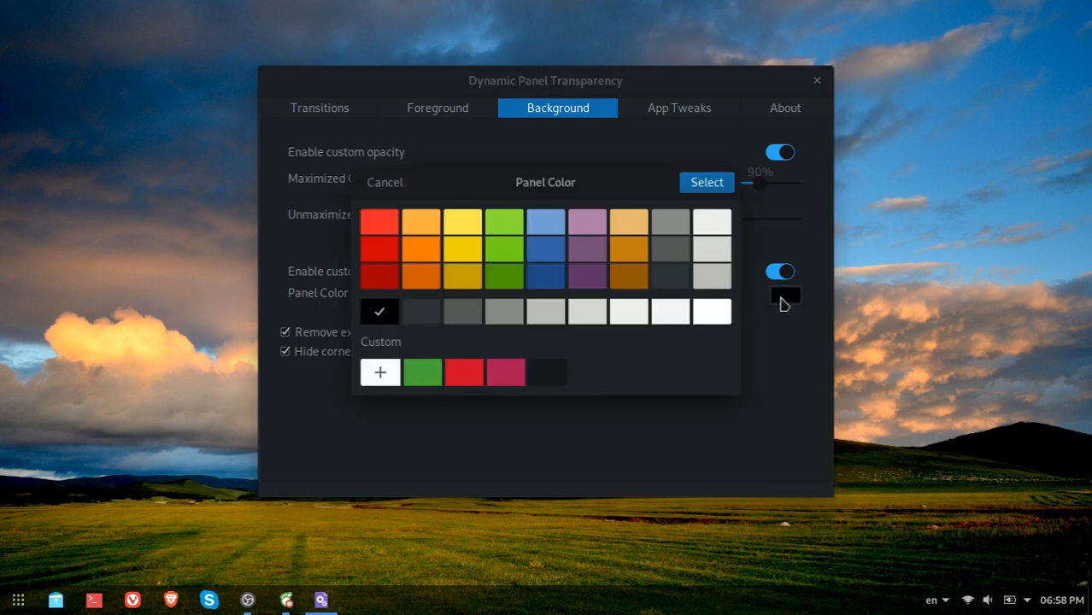
click(547, 275)
click(694, 187)
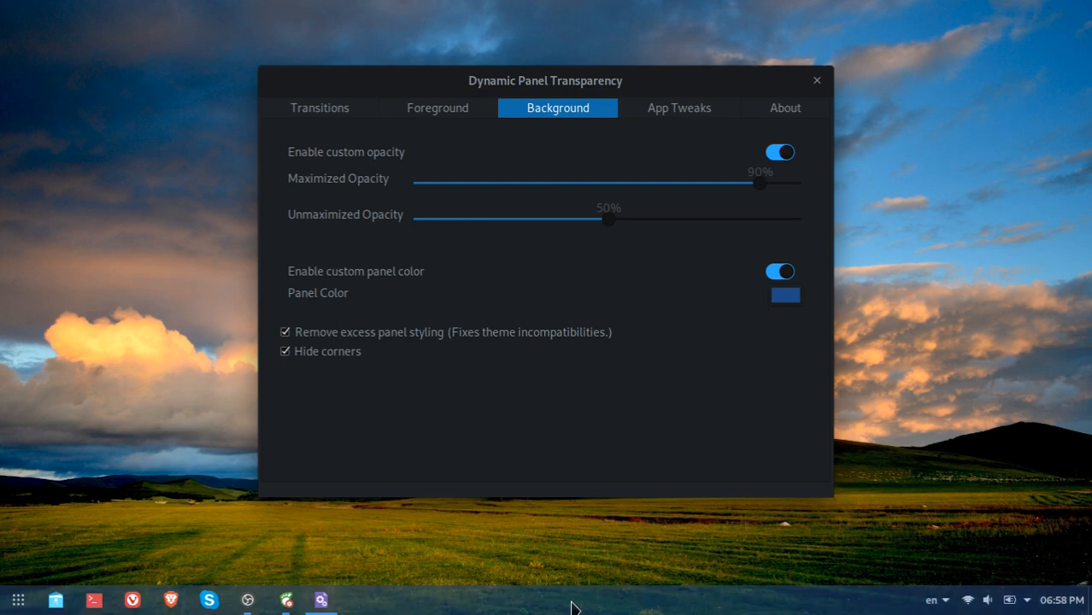
Step: Set the custom panel color back to black and close the Dynamic Panel Transparency settings
click(790, 299)
click(382, 314)
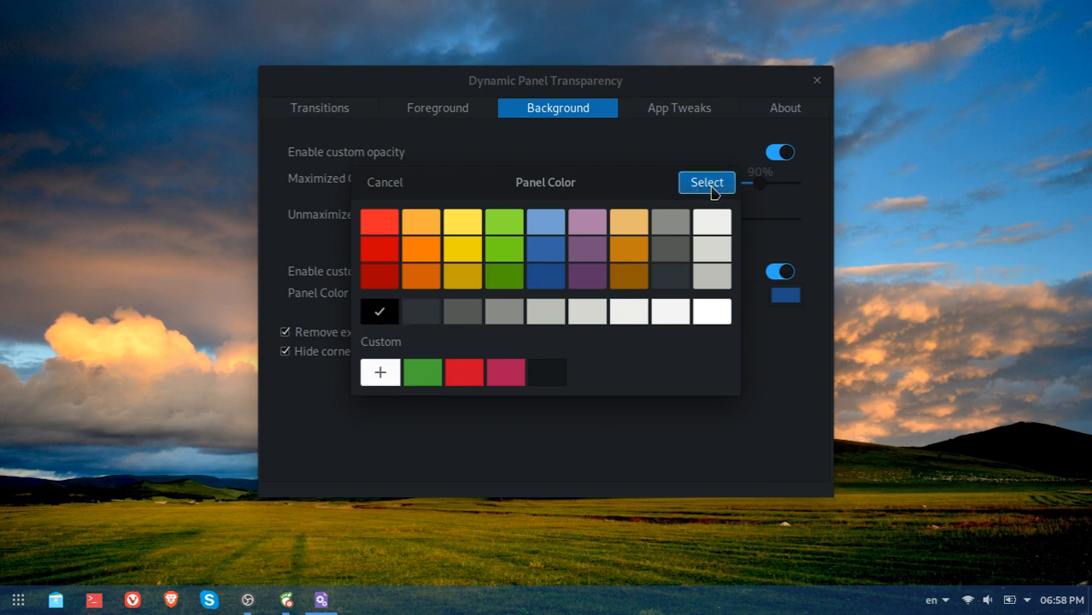
click(712, 189)
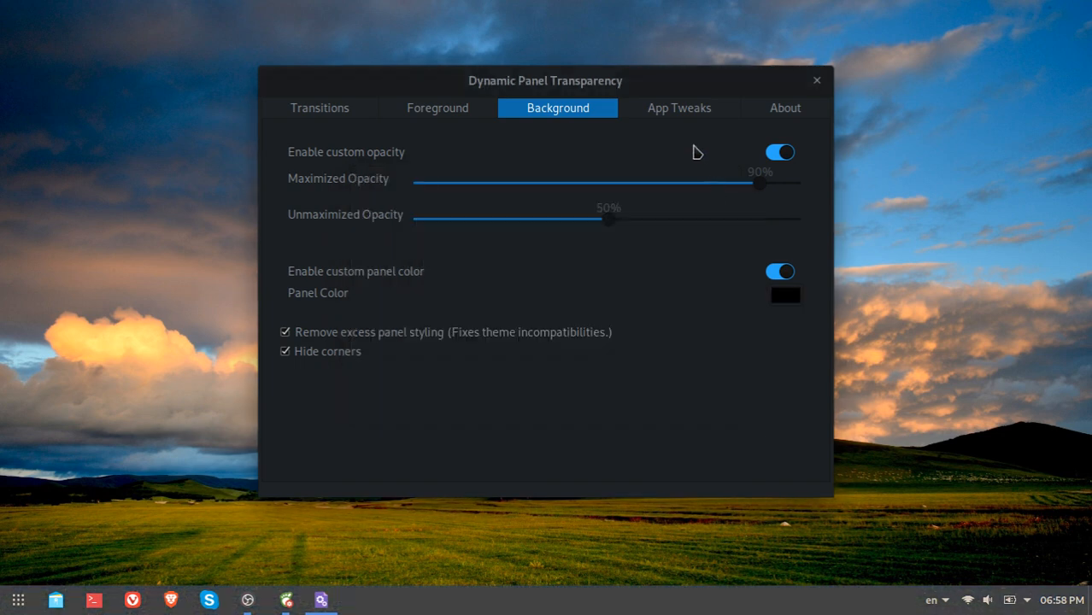
click(817, 80)
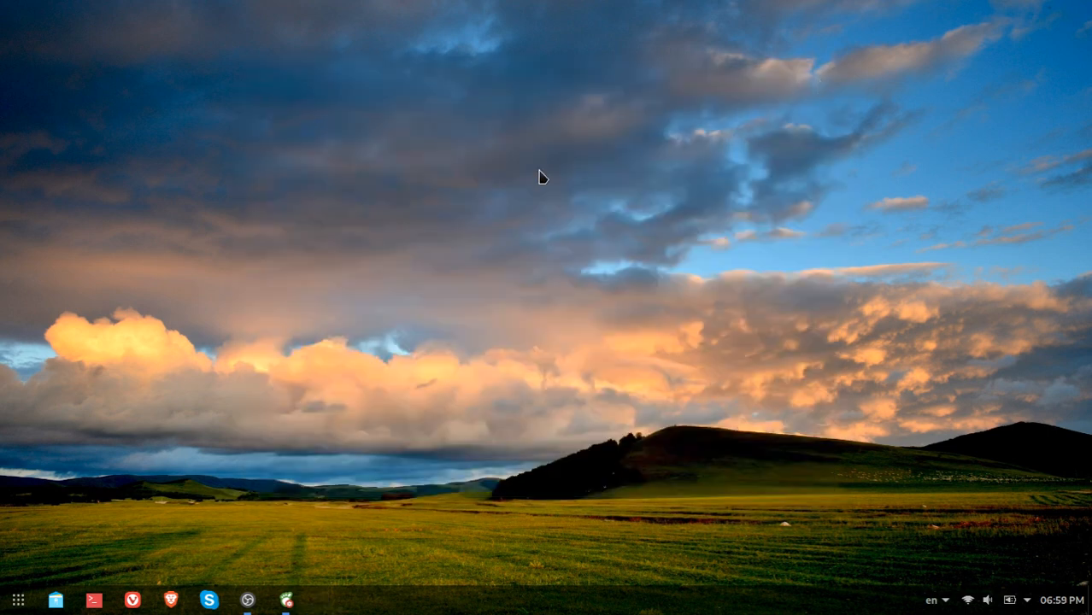
Step: Launch Package Manager from the applications menu and search its packages for dash to panel
click(19, 601)
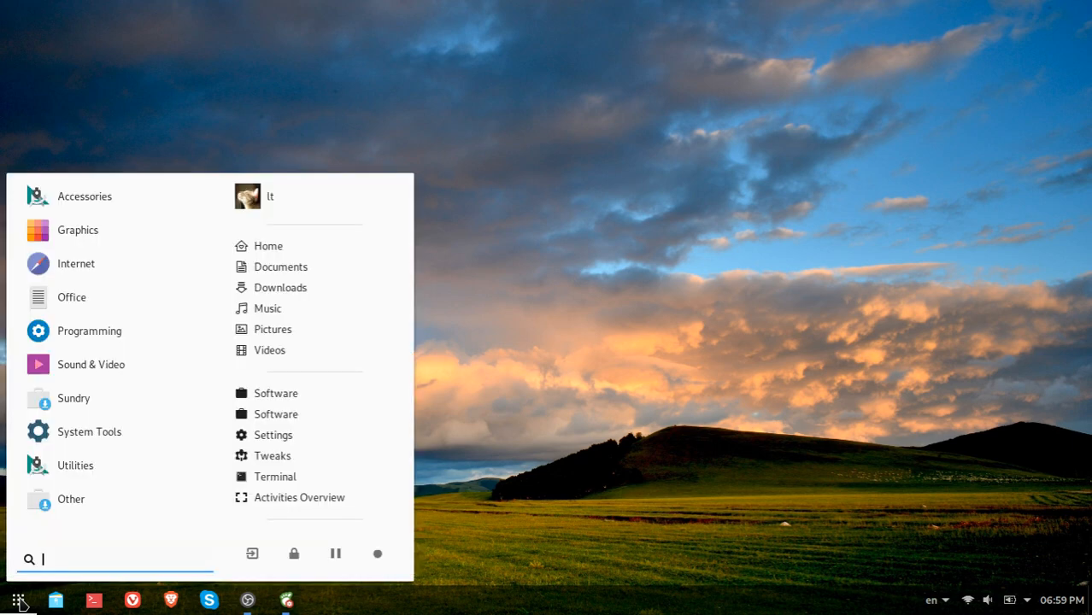
click(283, 418)
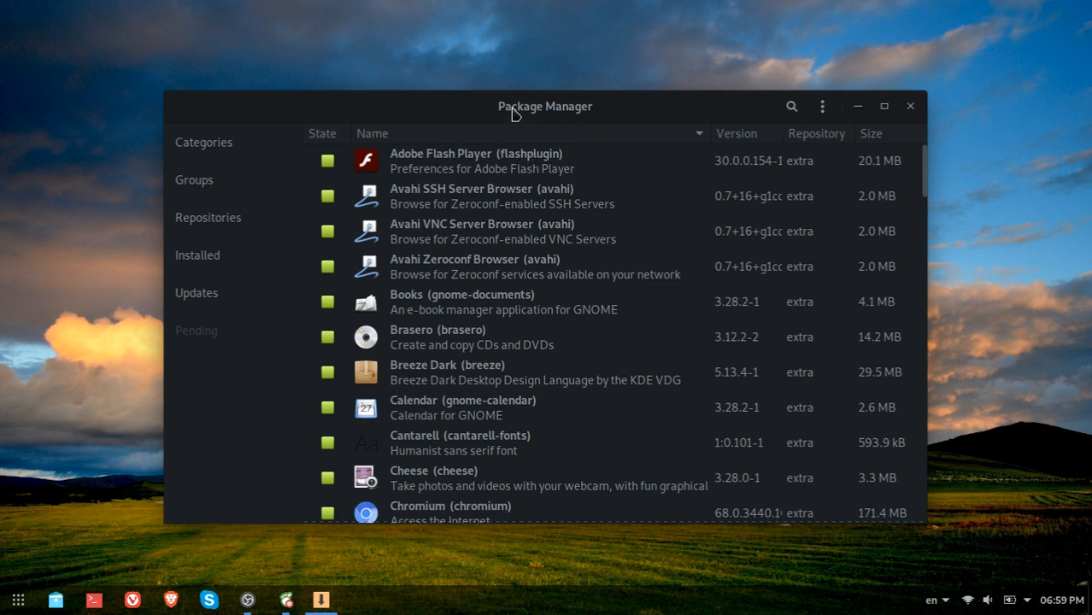
mouse_move(515, 112)
mouse_down()
mouse_move(535, 61)
mouse_move(492, 91)
mouse_move(507, 94)
mouse_up()
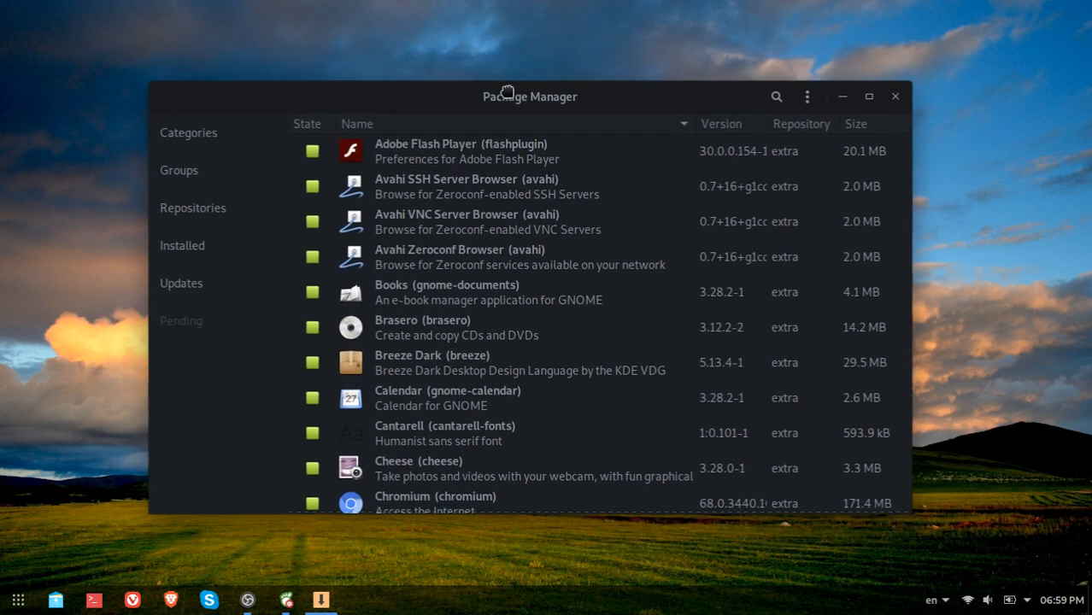
click(774, 97)
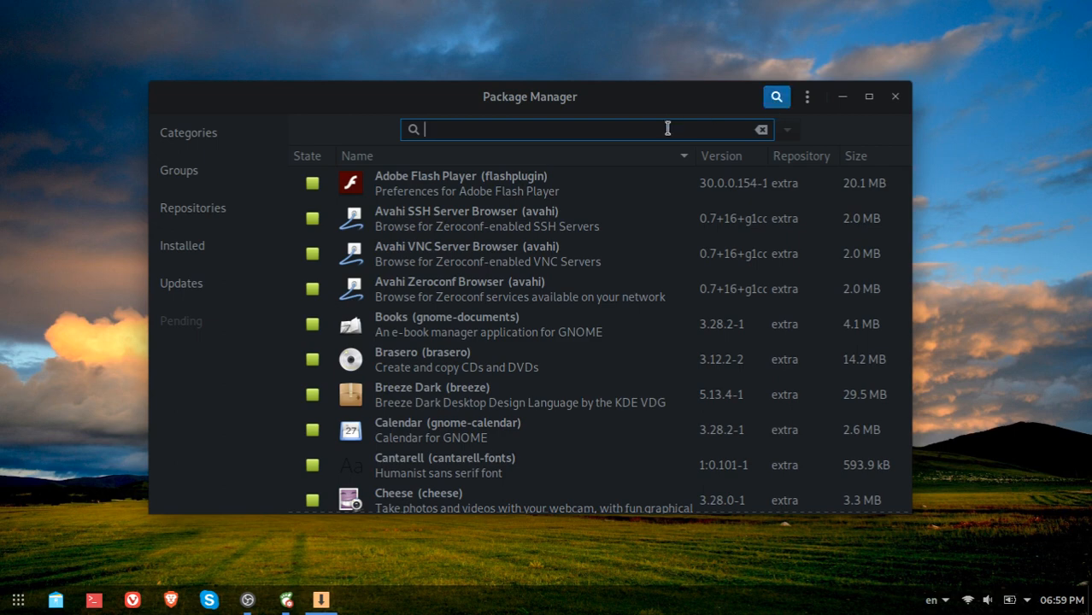
text(d)
key(BackSpace)
key(BackSpace)
key(BackSpace)
text(h to panel)
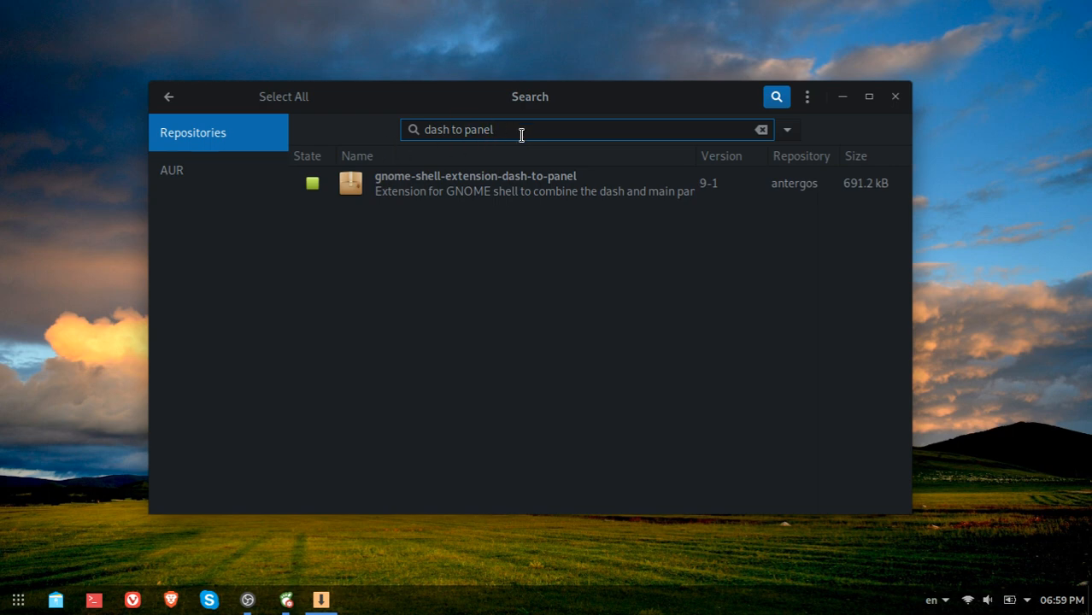
Step: Search the packages for deepin theme, and for canta
drag(518, 131, 366, 140)
key(BackSpace)
text(deepin)
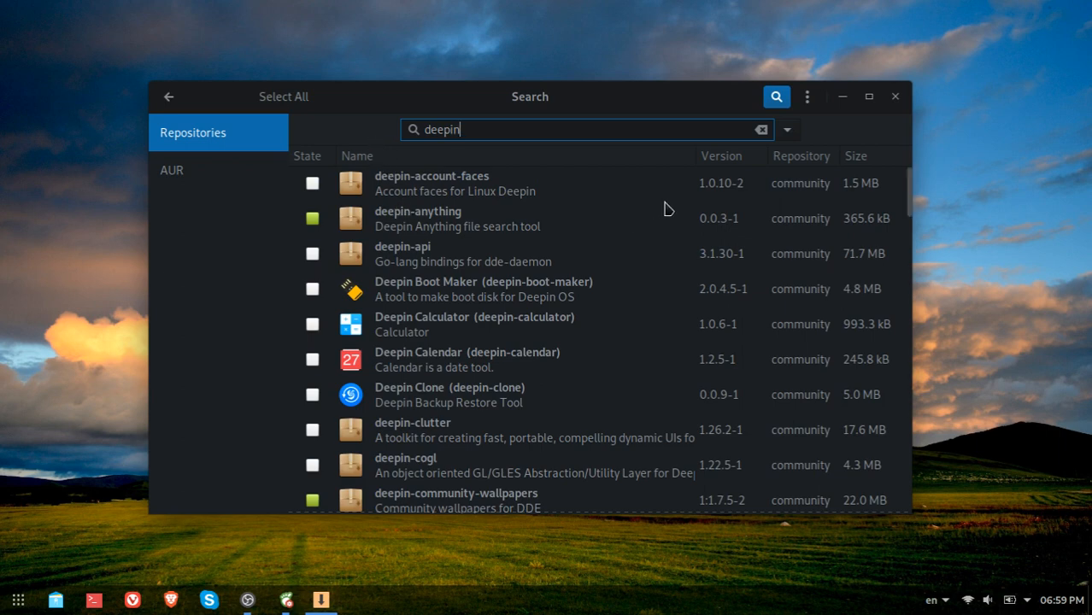
text(theme)
key(Left)
key(Left)
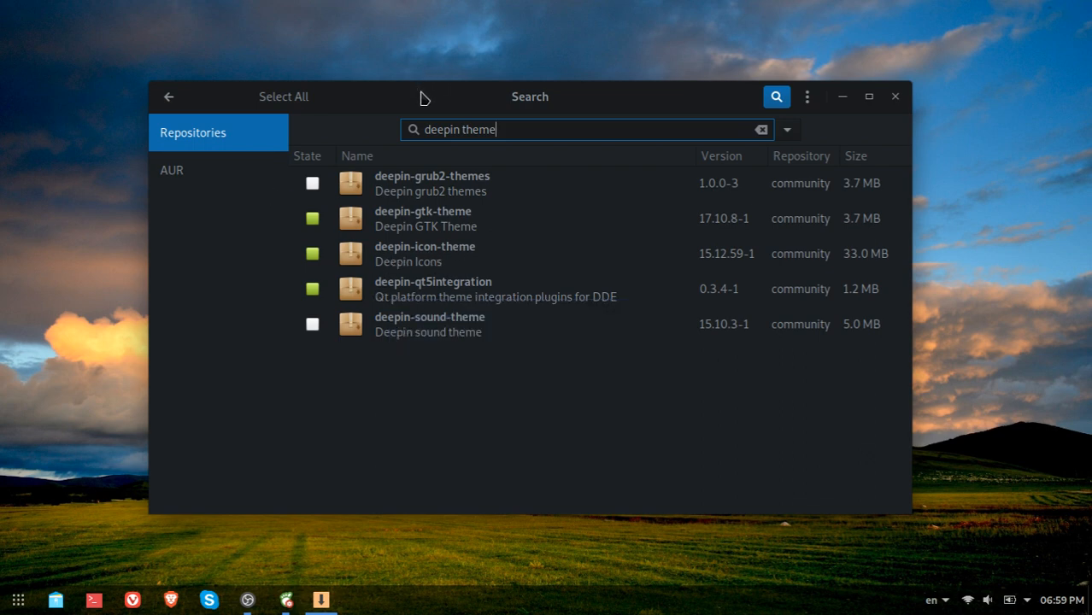
triple_click(406, 136)
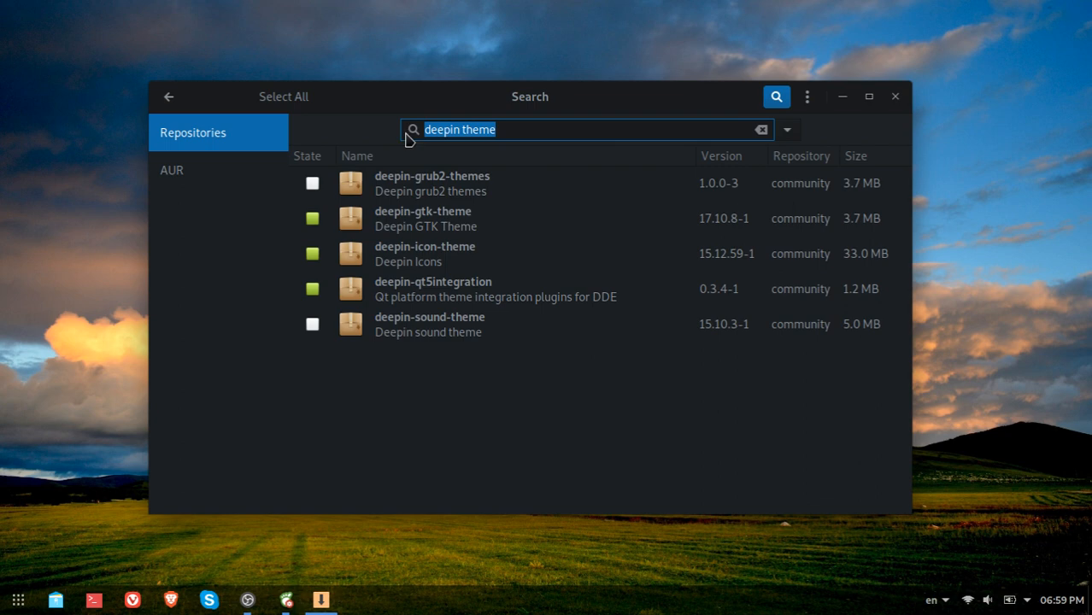
text(canta)
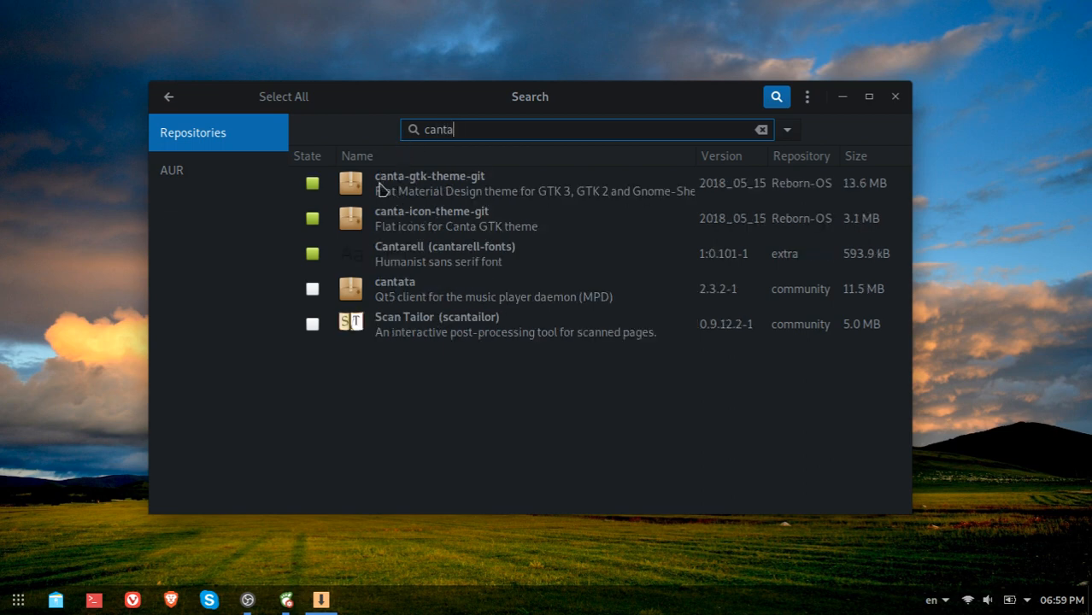
Step: Search the packages for numix and for wallpaper, look through the wallpaper packages, and close Package Manager
drag(459, 131, 310, 143)
text(numix)
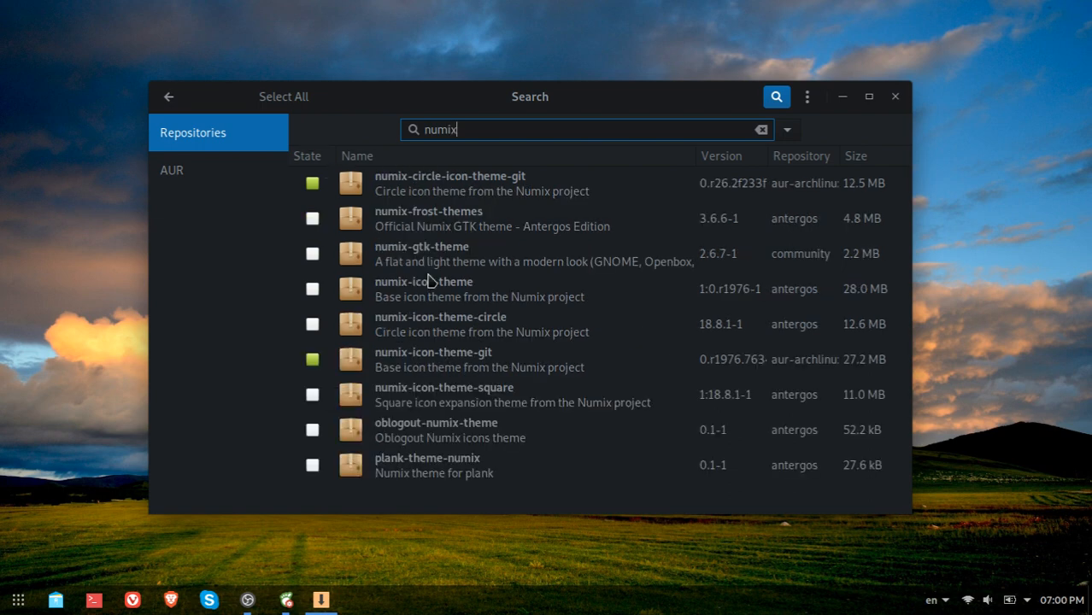
drag(457, 129, 404, 136)
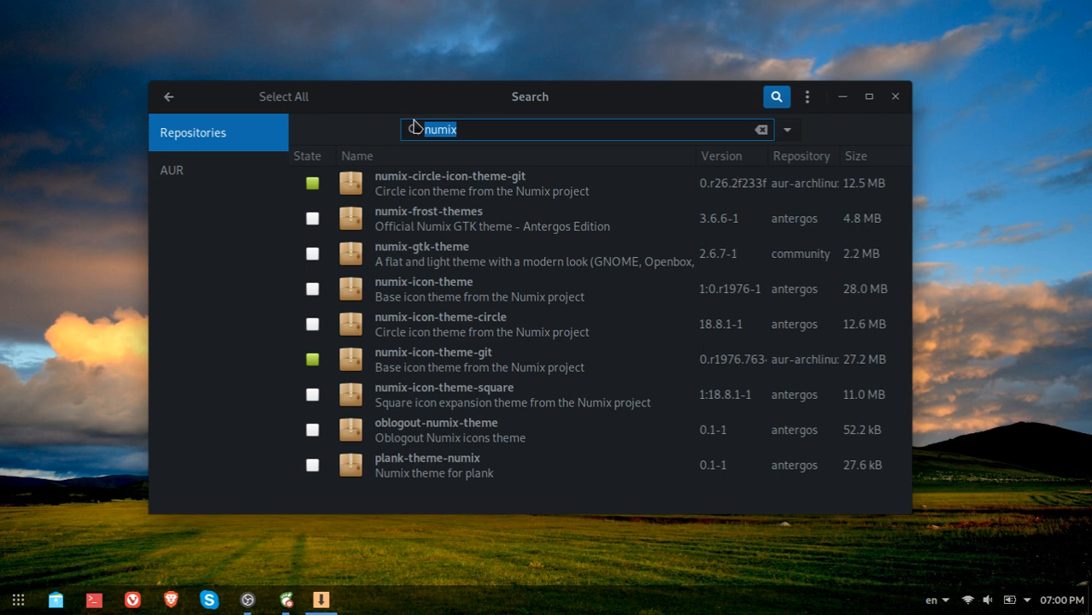
key(BackSpace)
text(wallpaper)
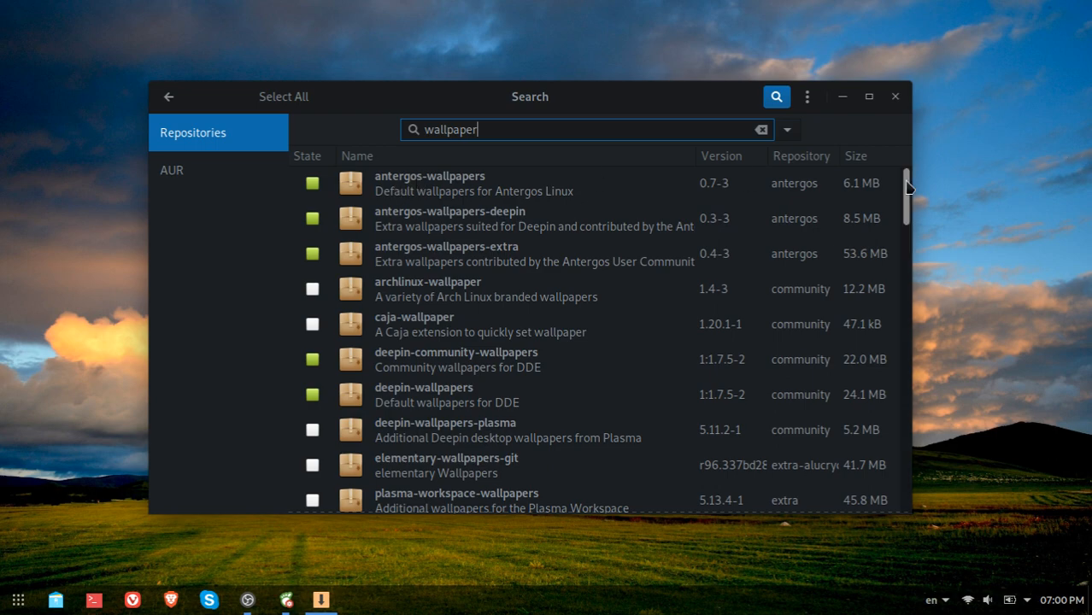
drag(909, 189, 929, 480)
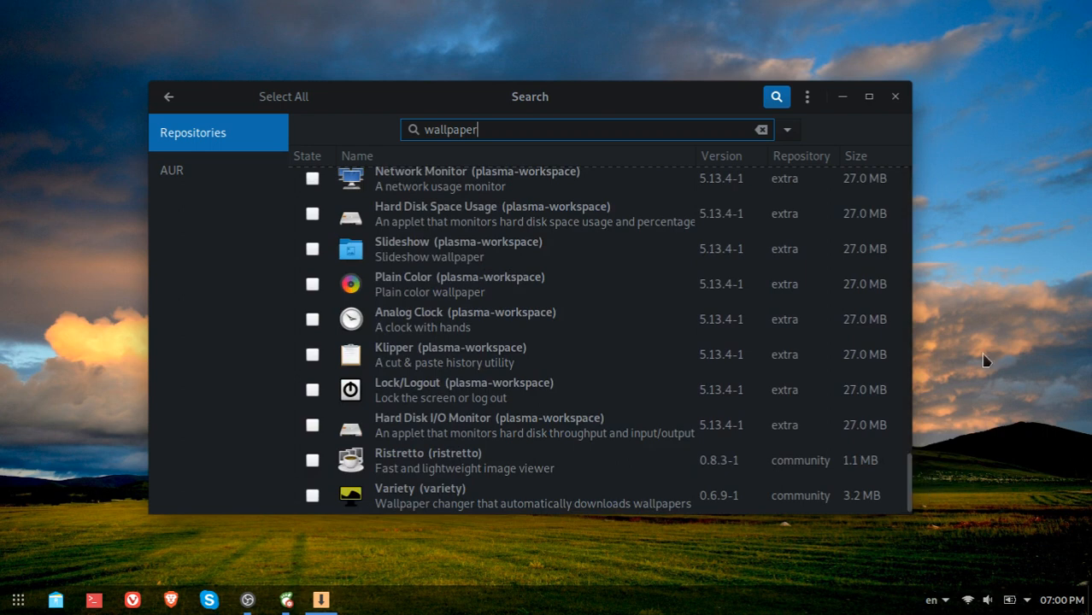
click(895, 96)
Step: Browse the Pictures collection for the desktop background in Settings, cancel the selection and close Settings
right_click(643, 159)
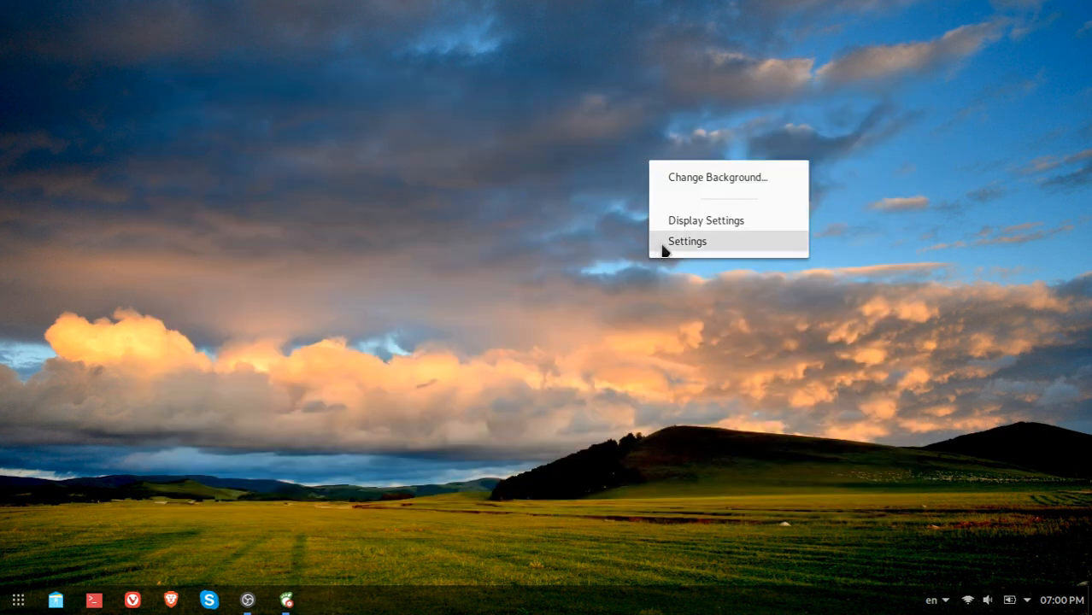
click(688, 176)
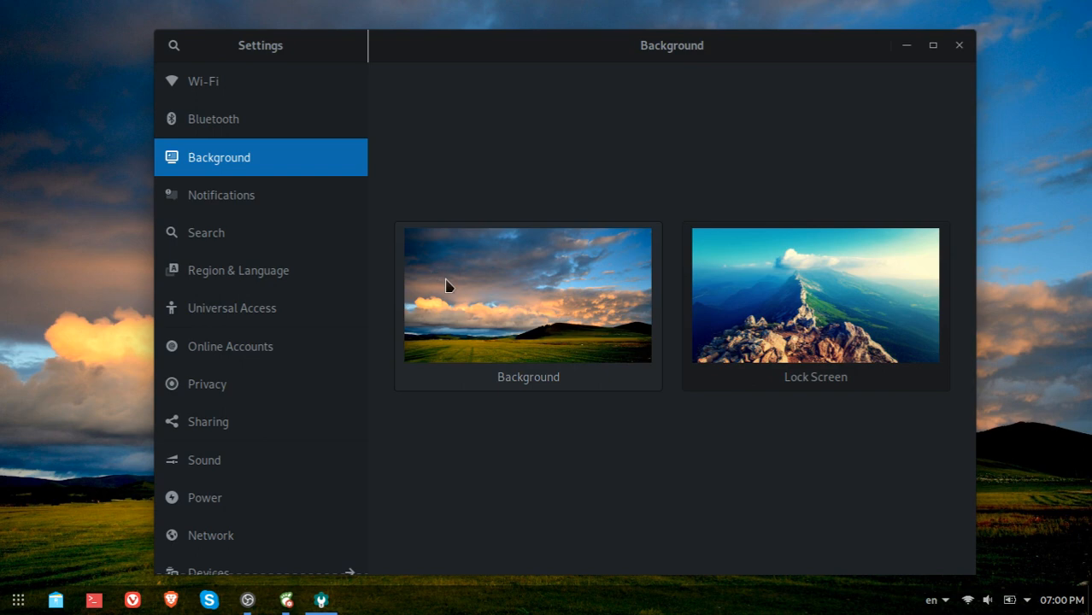
click(446, 285)
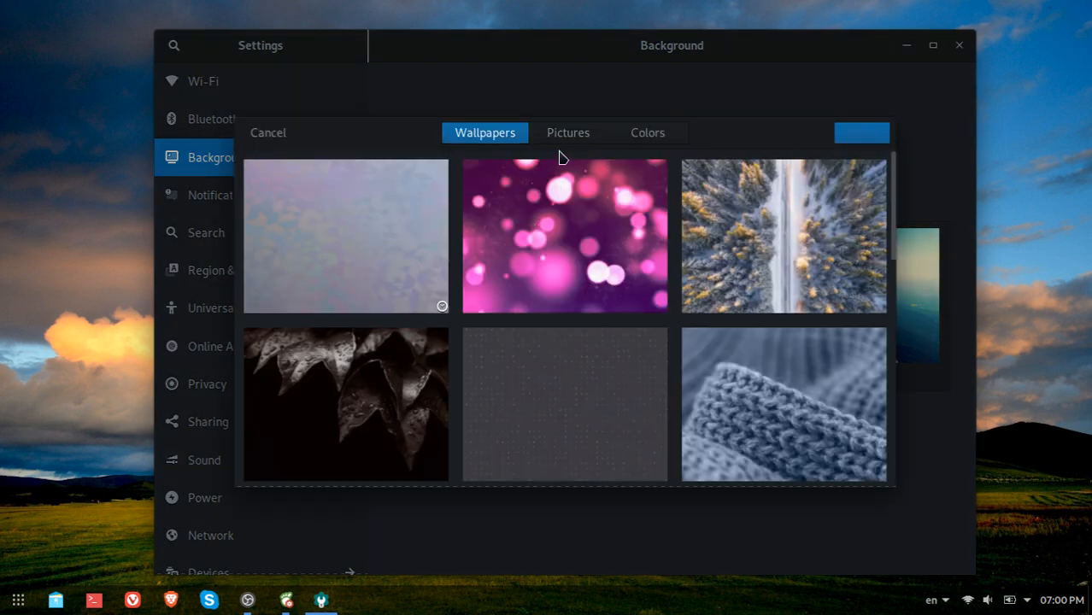
click(566, 135)
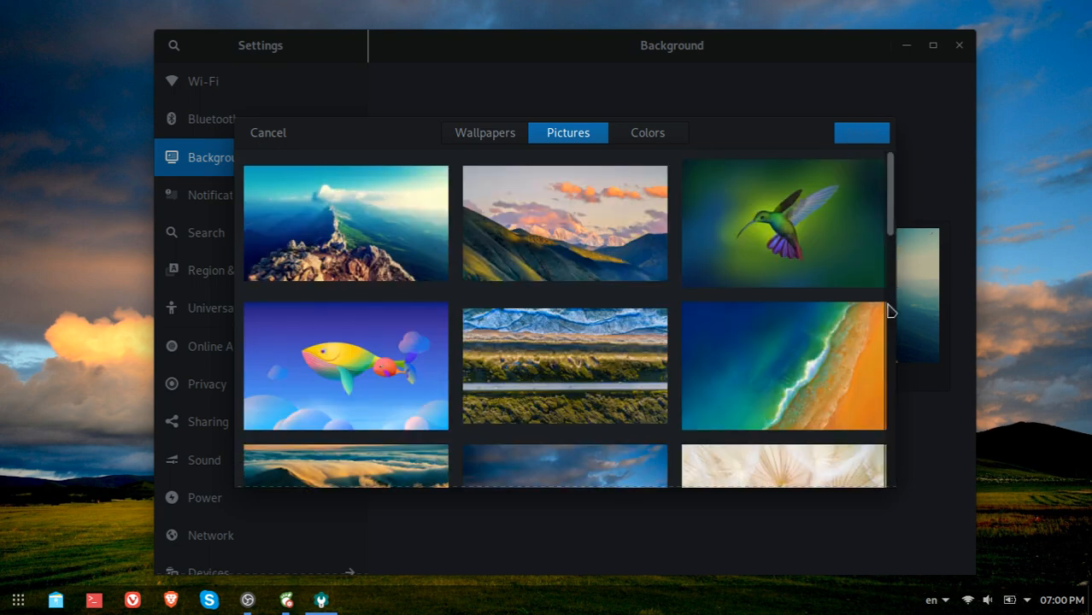
drag(890, 310, 921, 165)
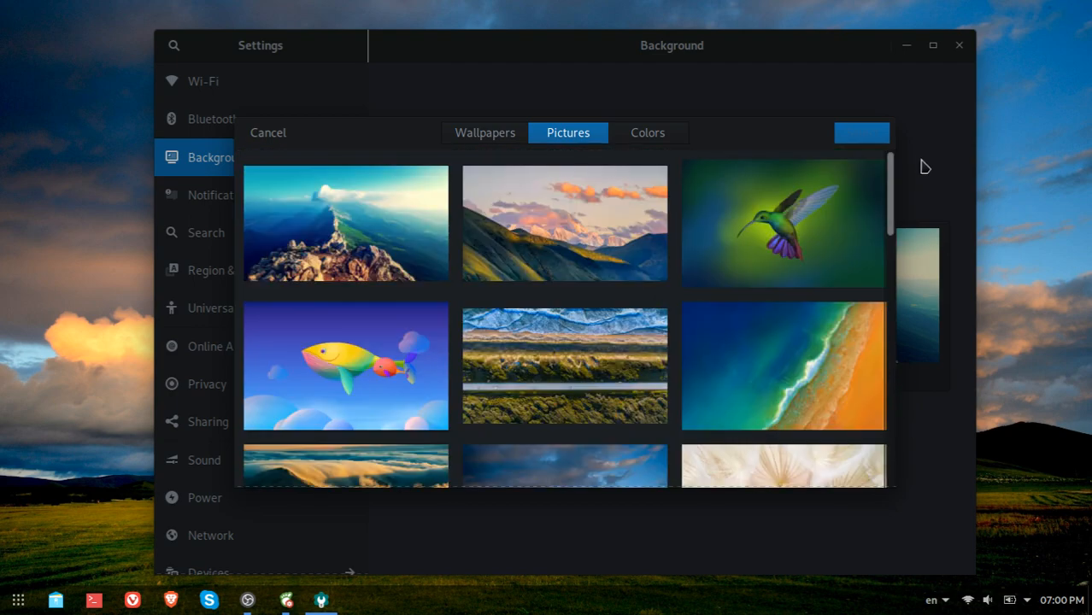
click(248, 134)
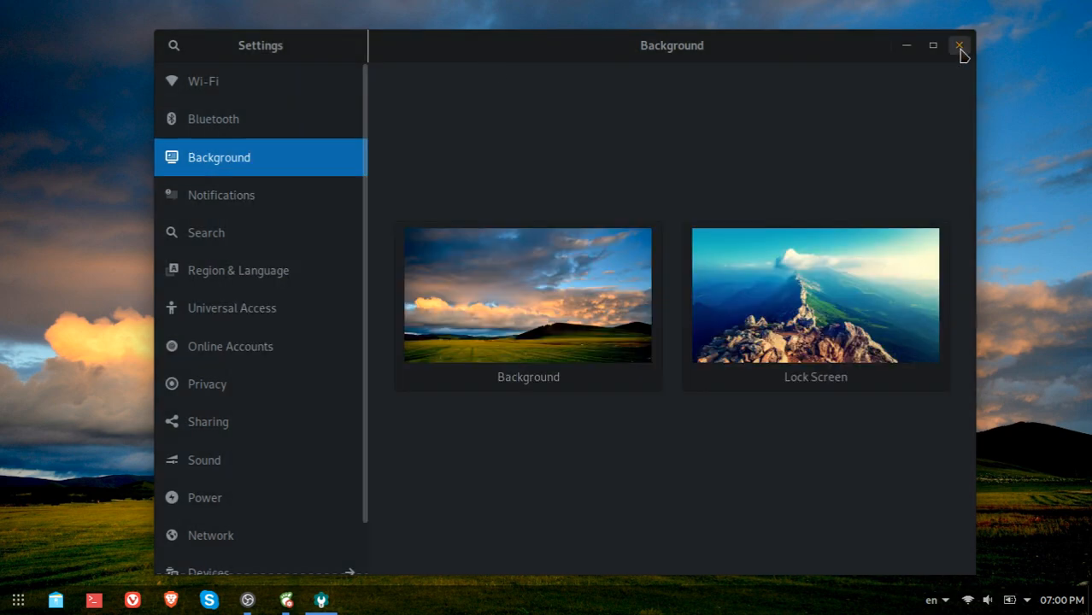
click(959, 45)
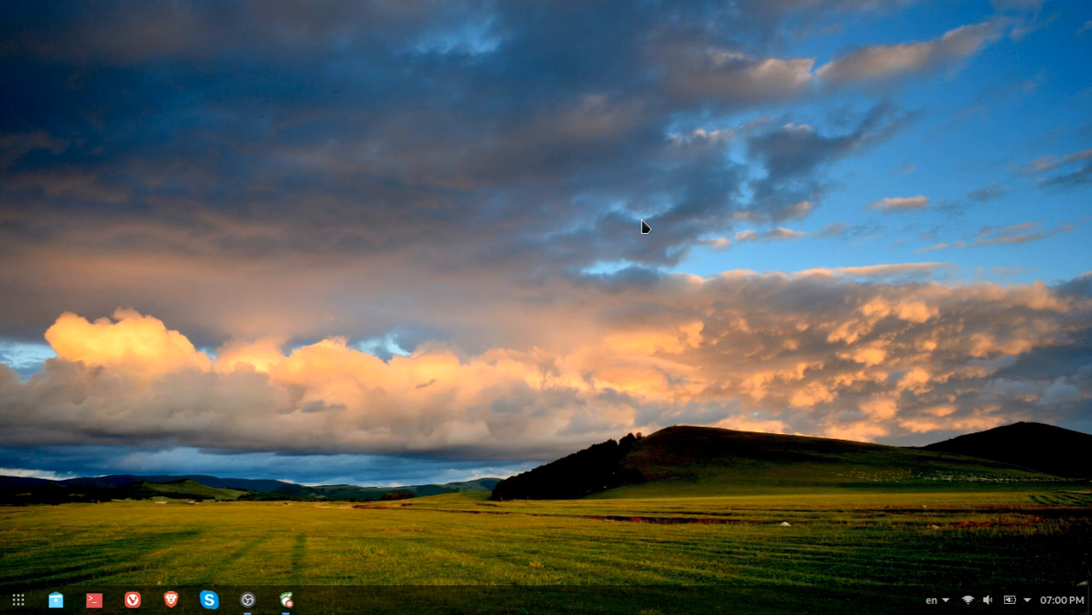
Step: Bring the running Tweaks window back up and close it
click(291, 599)
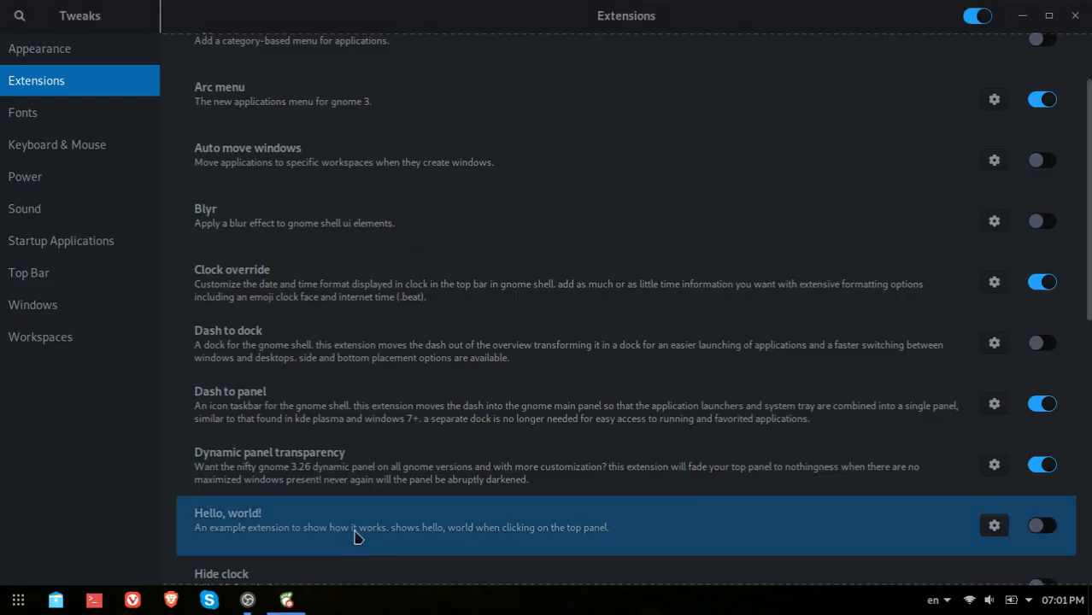
click(1073, 15)
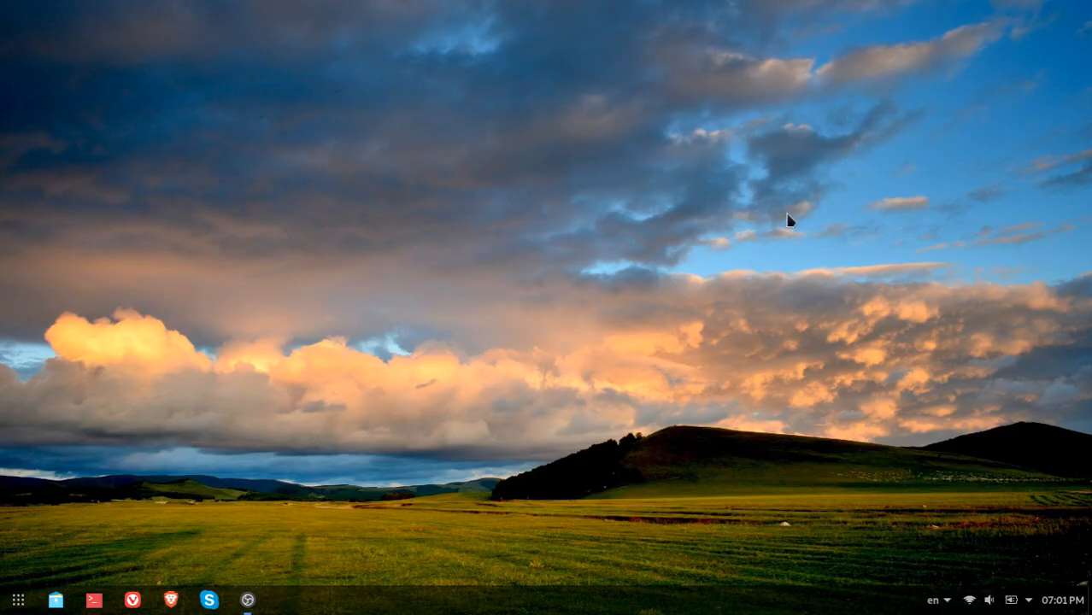